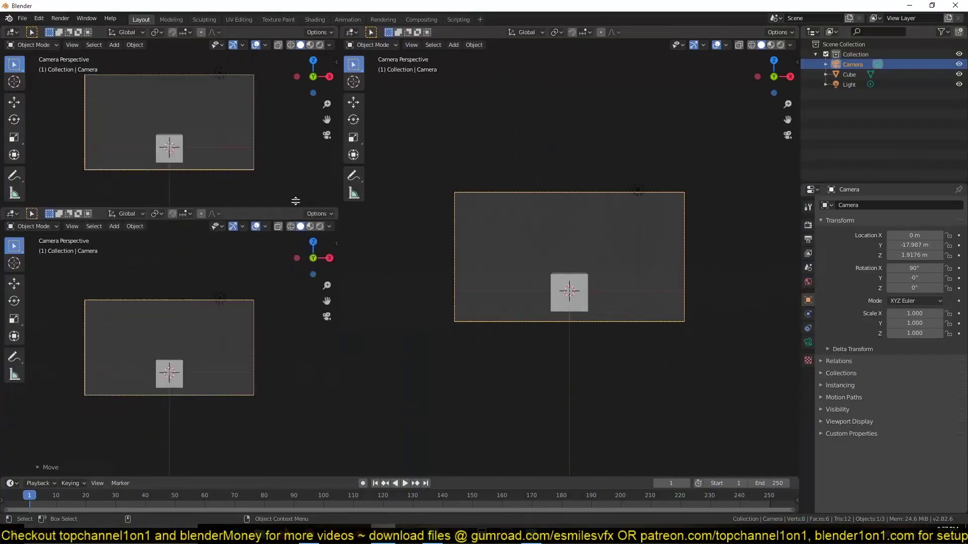
Turn the lower-left area into a shader editor, enlarge the camera view above it and hide that view's overlays.
drag(295, 201, 294, 197)
key(shift+F3)
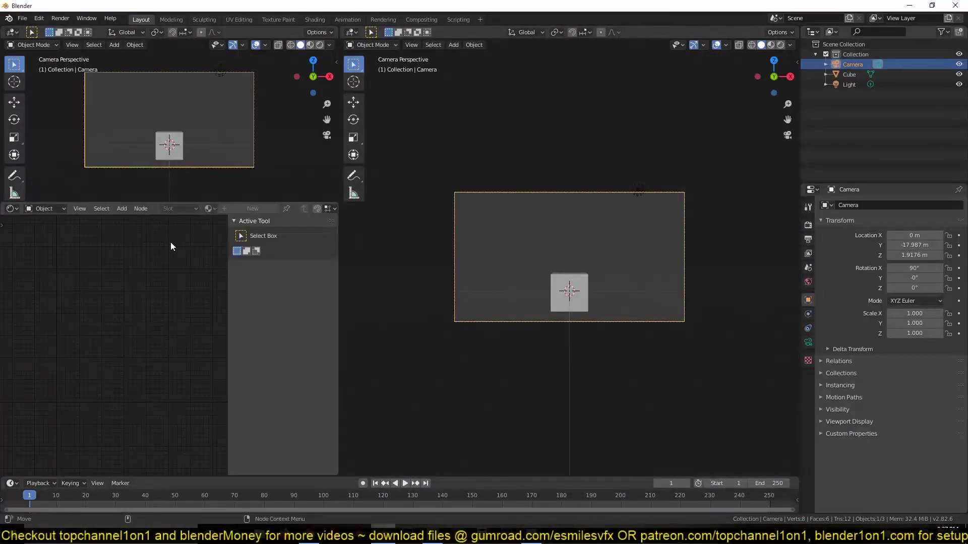
drag(227, 202, 226, 292)
scroll(225, 243, up, 3)
click(256, 45)
Set the main viewport's solid shading colour to Random and delete the default cube.
middle_drag(710, 114, 718, 144)
scroll(718, 144, down, 1)
click(790, 45)
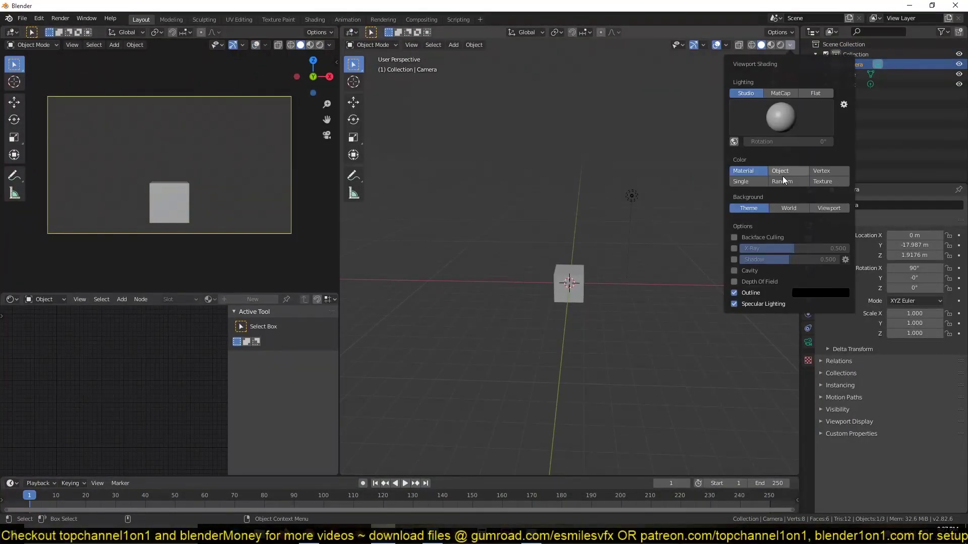
key(Delete)
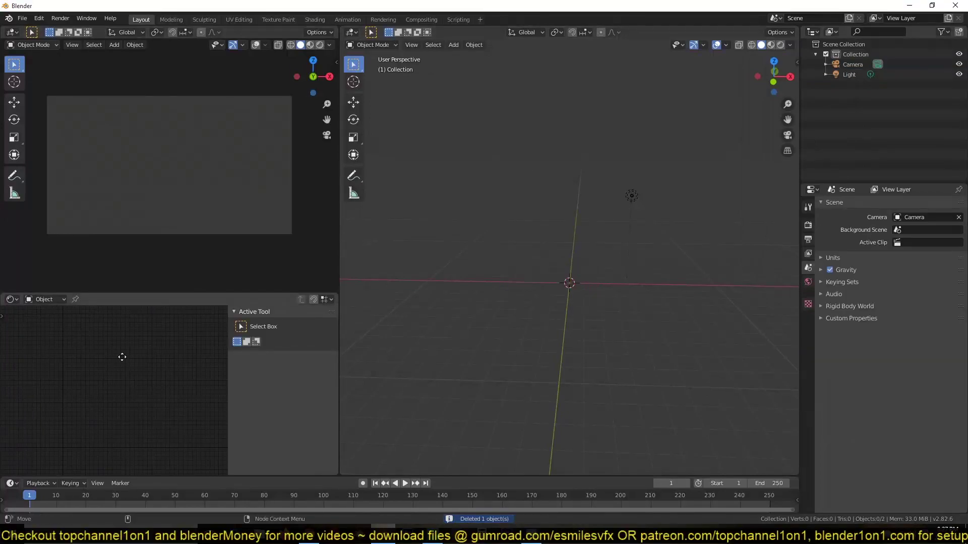
Add a ground plane at the origin and scale it up to about 42.8.
key(shift+a)
click(592, 272)
key(s)
click(499, 272)
click(502, 277)
key(g)
key(z)
middle_drag(585, 275, 536, 282)
click(536, 282)
shift+middle_drag(625, 287, 560, 288)
Extrude the plane's far edge in side view into an upward slope followed by a raised rear section.
key(Tab)
key(KP_3)
key(e)
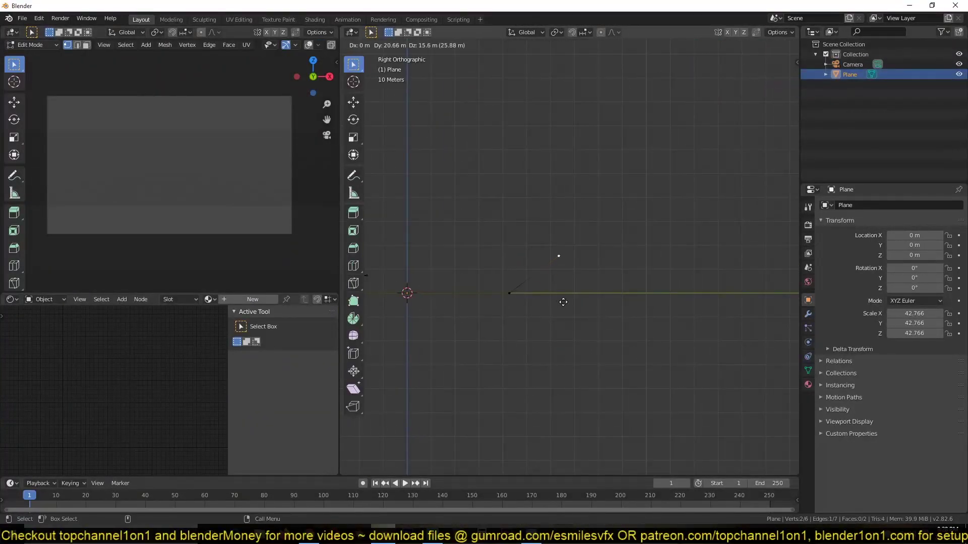
click(723, 308)
key(Tab)
middle_drag(723, 308, 635, 309)
Add an area light at the origin and rotate it 180° about X.
key(shift+a)
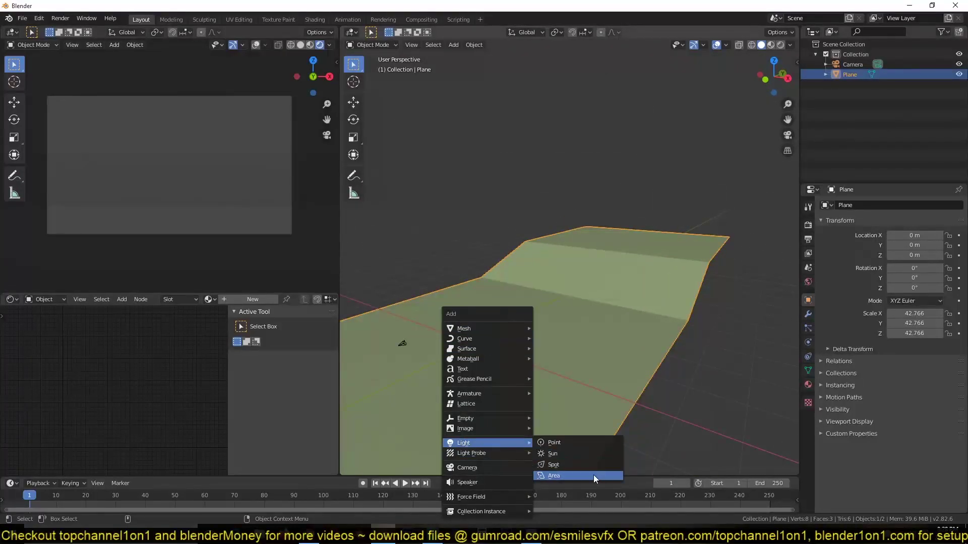
click(596, 479)
click(502, 376)
click(790, 45)
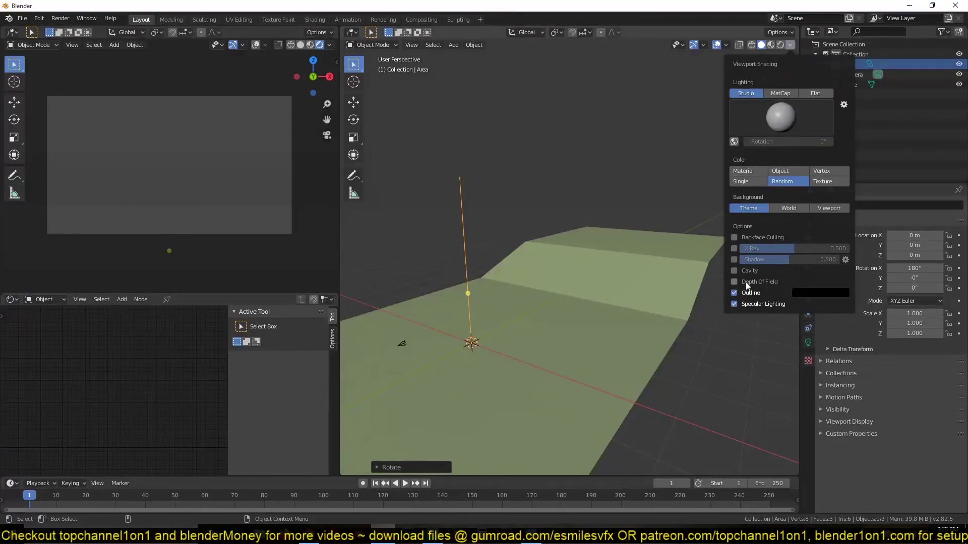
Set the area light's power to 1000 W and its size to 5 m.
click(808, 342)
click(898, 271)
text(1000 W)
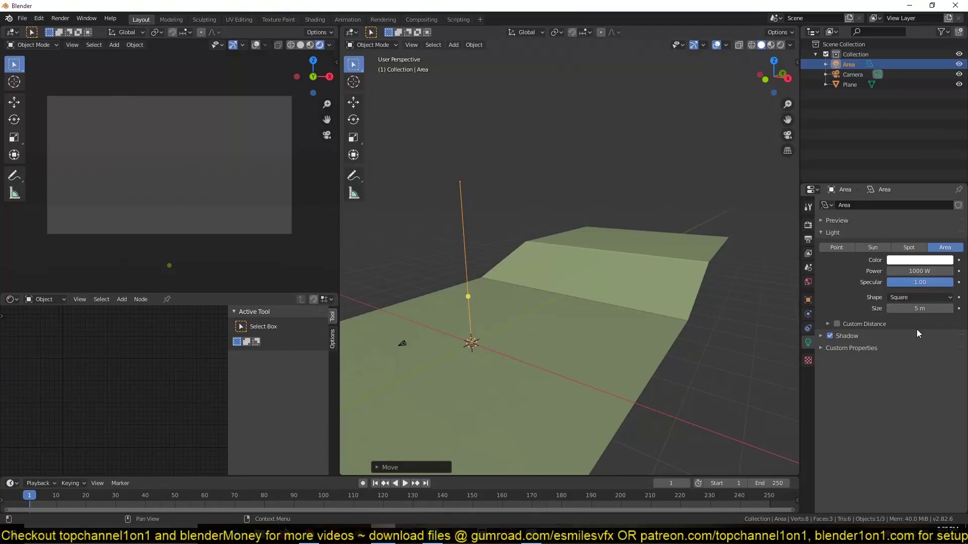
Connect a new Principled Volume node to the World Output's Volume input and make the world background black.
middle_drag(580, 242, 493, 236)
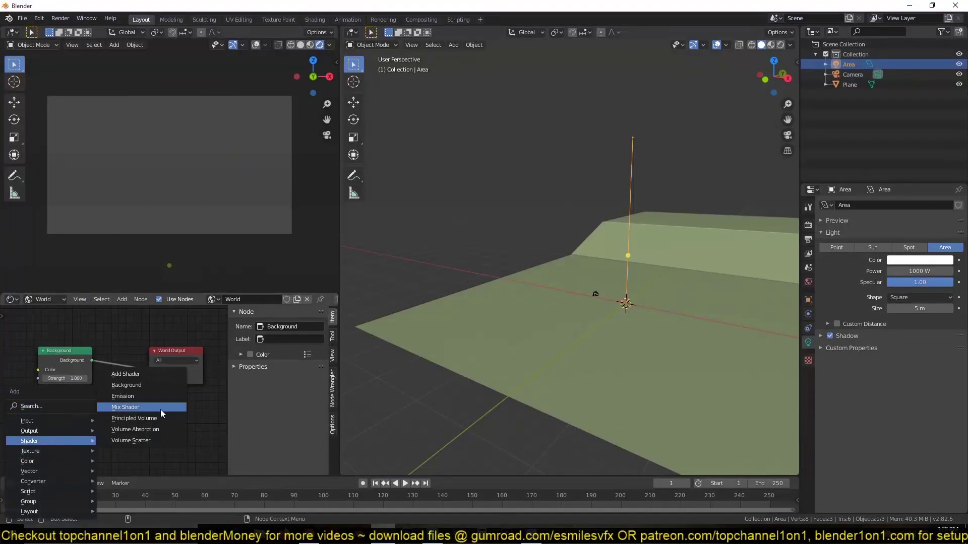
click(135, 419)
drag(151, 387, 199, 336)
click(808, 281)
click(922, 271)
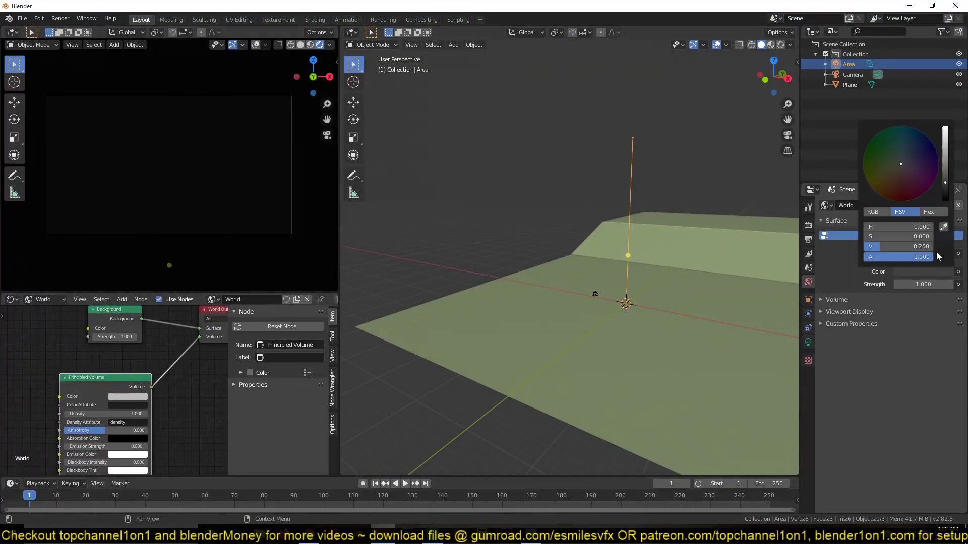
Reposition the area light and set the Principled Volume's density to 0.1.
key(g)
click(641, 169)
scroll(113, 388, up, 2)
click(138, 423)
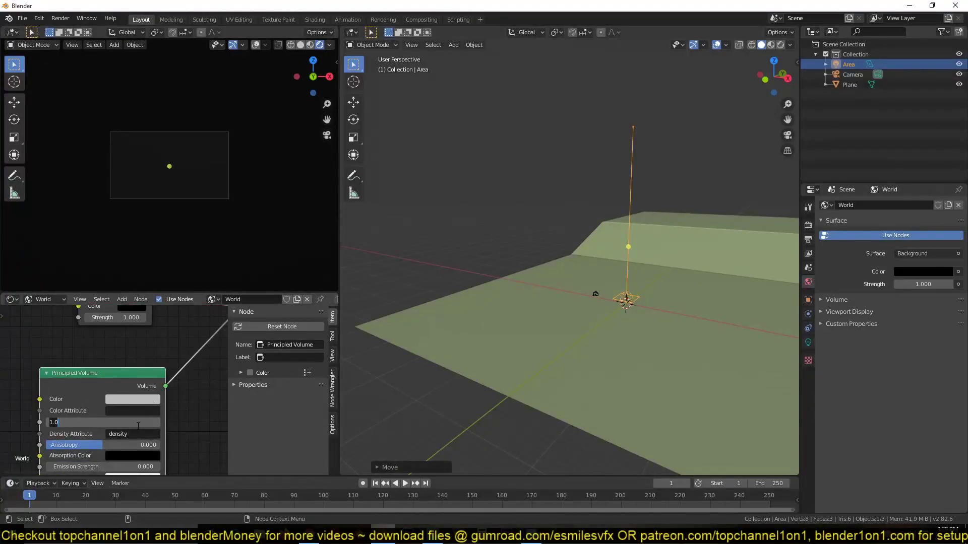
text(.1)
key(Return)
Tint the area light pale blue, with hue about 0.596 and saturation about 0.422.
click(808, 342)
click(919, 261)
click(910, 149)
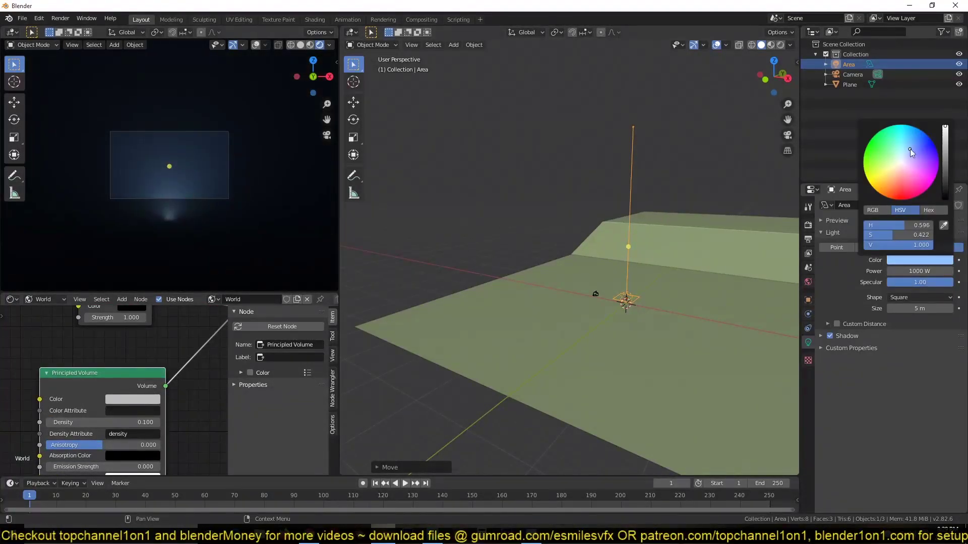
Duplicate the area light to the plane's left side near the foot of the slope and colour the copy yellow-green.
key(KP_7)
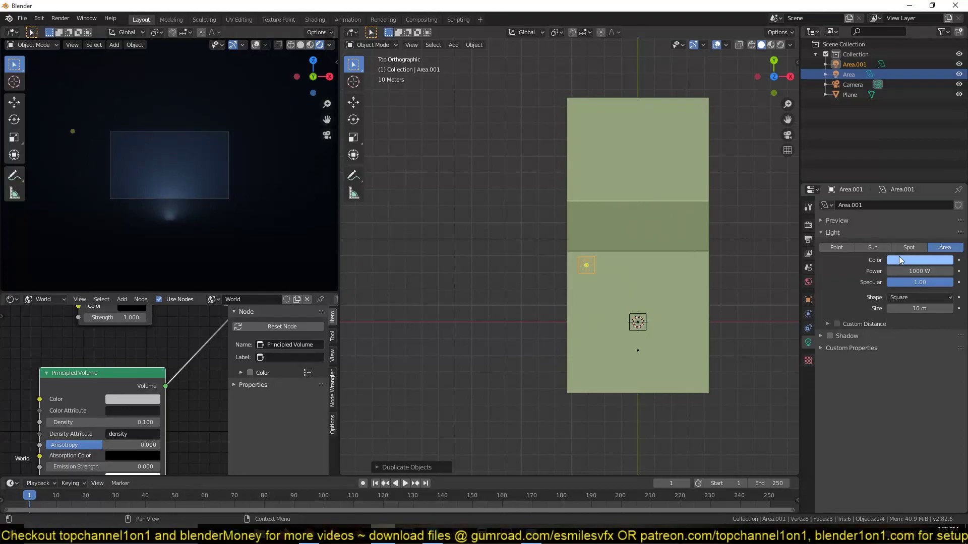
key(g)
click(613, 266)
click(853, 84)
drag(911, 253, 895, 253)
Set the green light to 10000 W and 10.8 m, and the volume's anisotropy to -0.273.
click(594, 266)
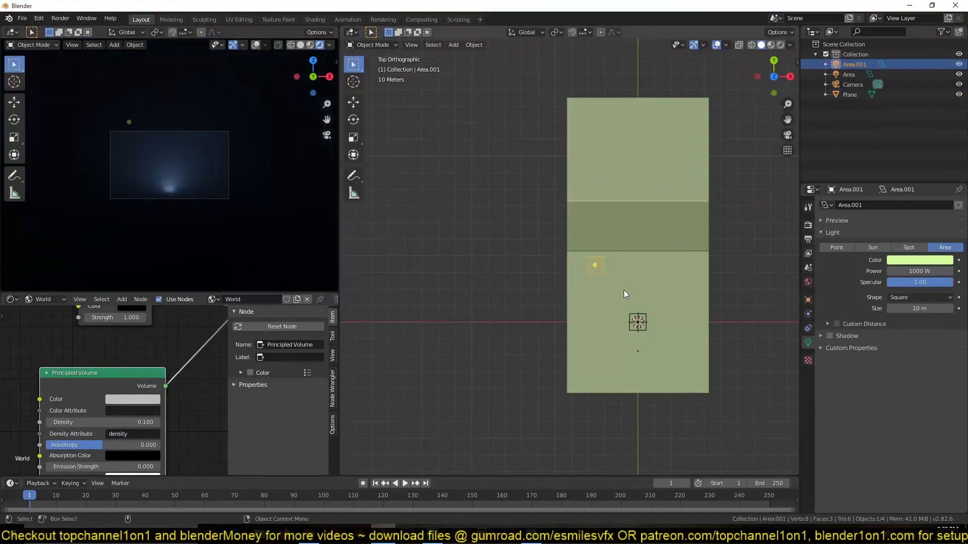
middle_drag(623, 289, 547, 186)
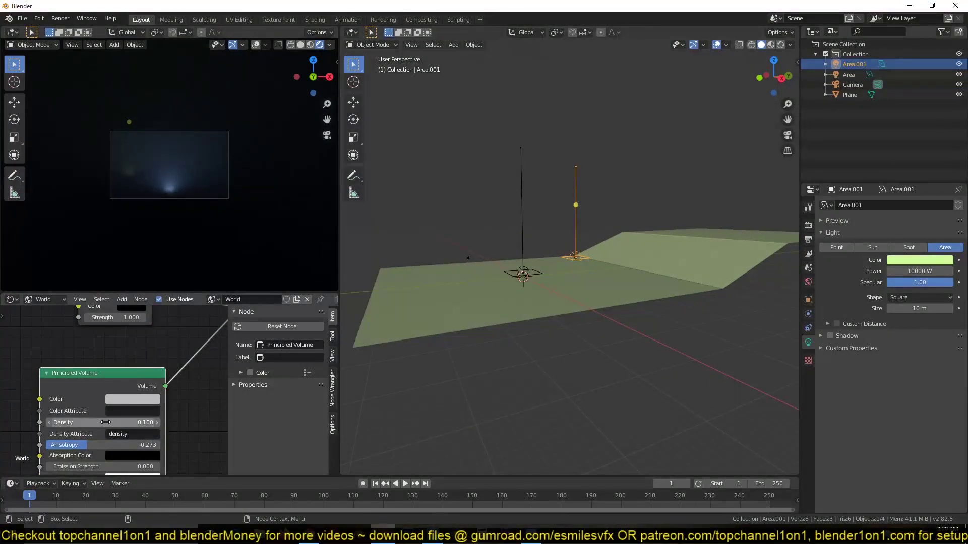
key(KP_7)
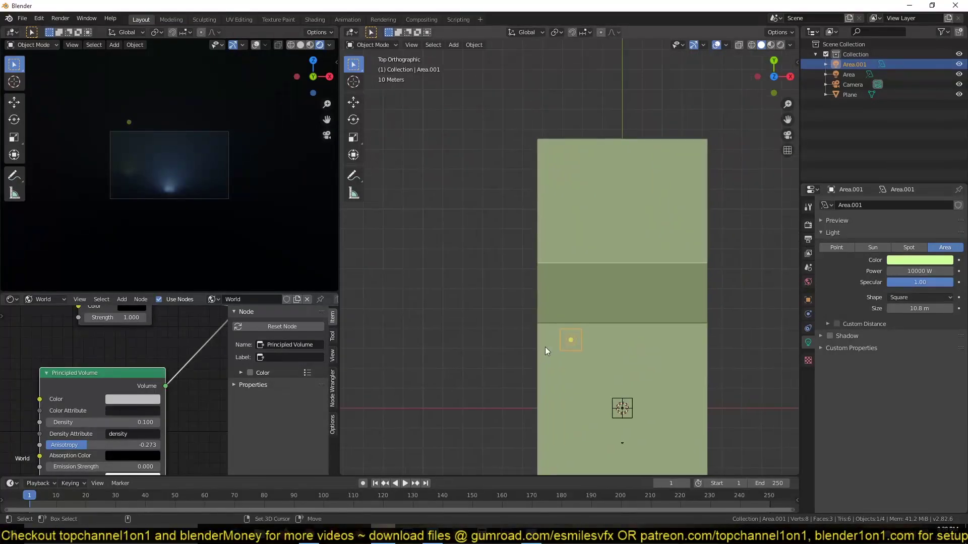
Duplicate the green area light onto the right side of the plane's raised rear section.
middle_drag(545, 347, 620, 282)
key(shift+d)
click(645, 275)
click(627, 264)
key(KP_7)
Add a new particle system to the ground plane.
click(808, 313)
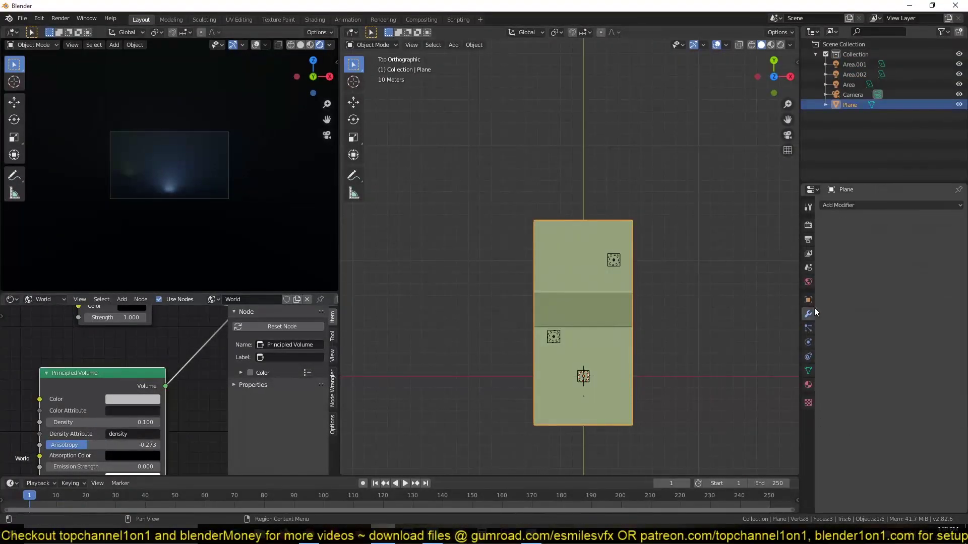
click(808, 328)
click(958, 205)
click(838, 276)
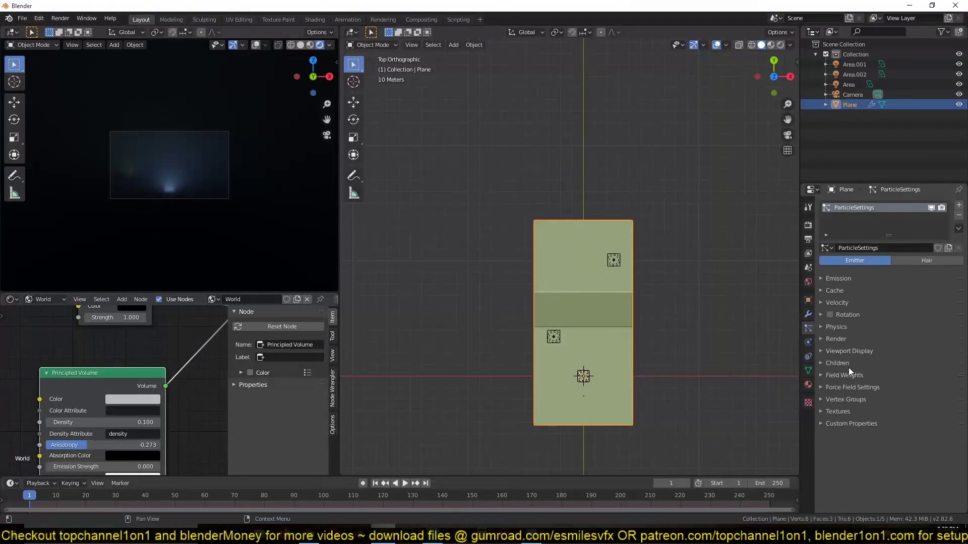
click(847, 399)
Add a cube to the right of the ground plane, scale it and keep it in a collection named buildings.
key(shift+a)
click(697, 177)
middle_drag(698, 177, 696, 283)
click(371, 345)
key(KP_1)
key(s)
key(Return)
key(Return)
Raise the cube's top face along Z to form a tall tower.
key(Tab)
click(570, 225)
key(g)
key(z)
Move the whole tower mesh up along Z so its origin sits at the base, and save the file as neon city.blend.
key(KP_1)
key(a)
key(g)
key(z)
key(Tab)
key(ctrl+s)
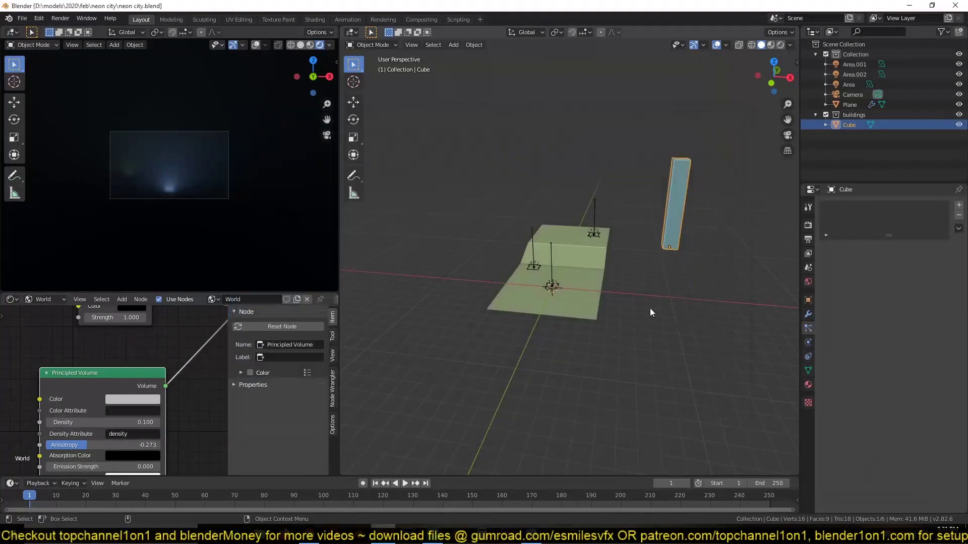
Switch the ground plane's particle system to Hair and render it as the buildings collection.
click(649, 307)
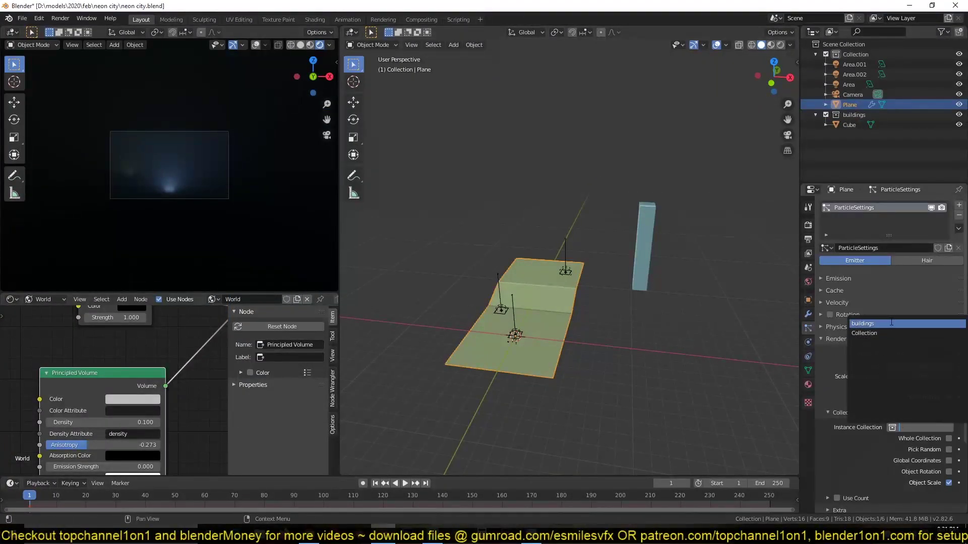
click(918, 261)
right_click(767, 283)
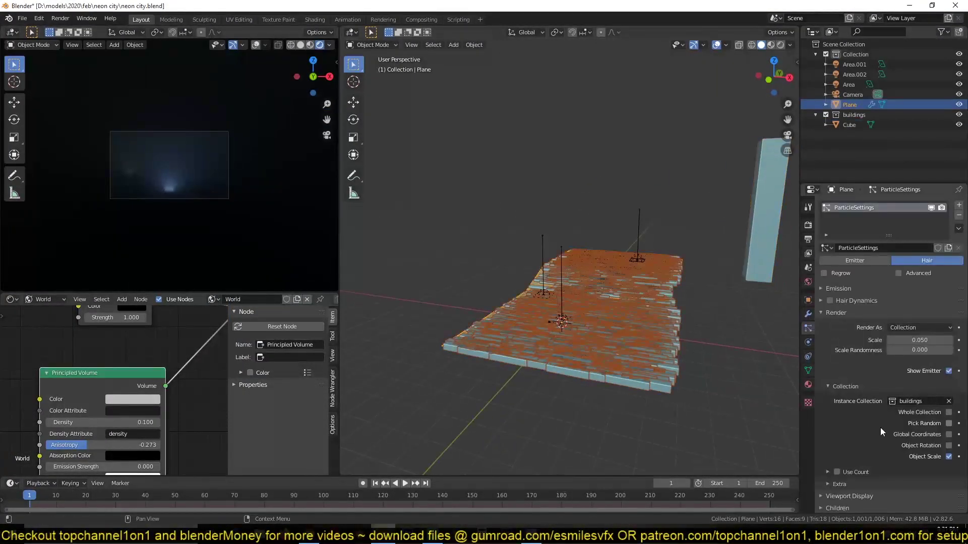
Enable the advanced hair options and Rotation for the particles, and set their scale randomness to about 0.634.
scroll(849, 322, down, 2)
click(899, 233)
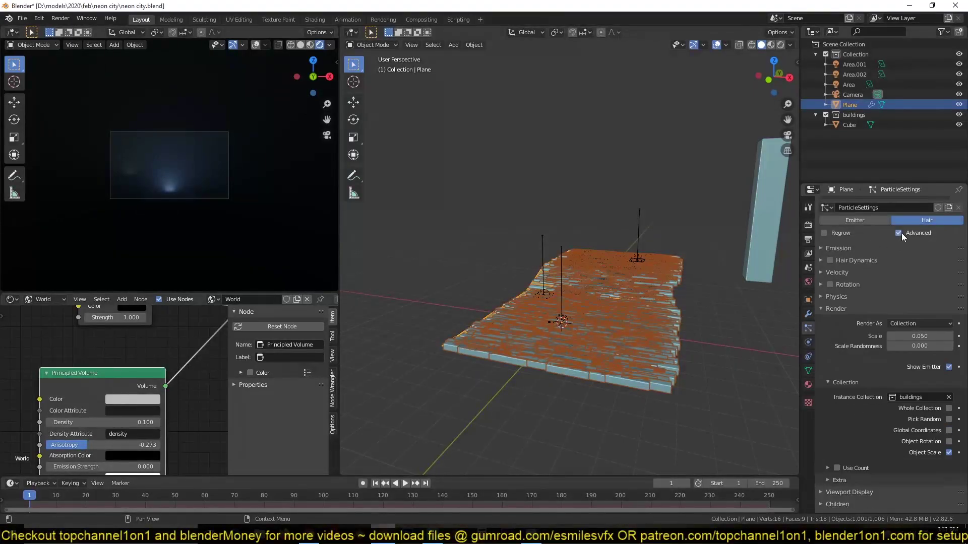
scroll(698, 322, up, 2)
drag(902, 413, 935, 414)
Rescale the source tower, first smaller and then larger, to size the buildings scattered on the plane.
click(745, 222)
key(s)
click(693, 319)
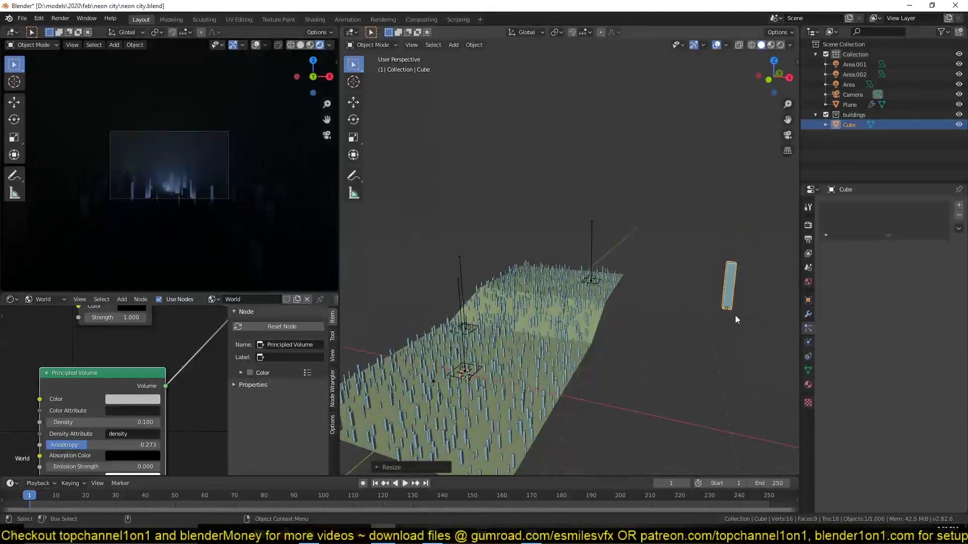
click(606, 301)
click(729, 304)
key(s)
click(756, 340)
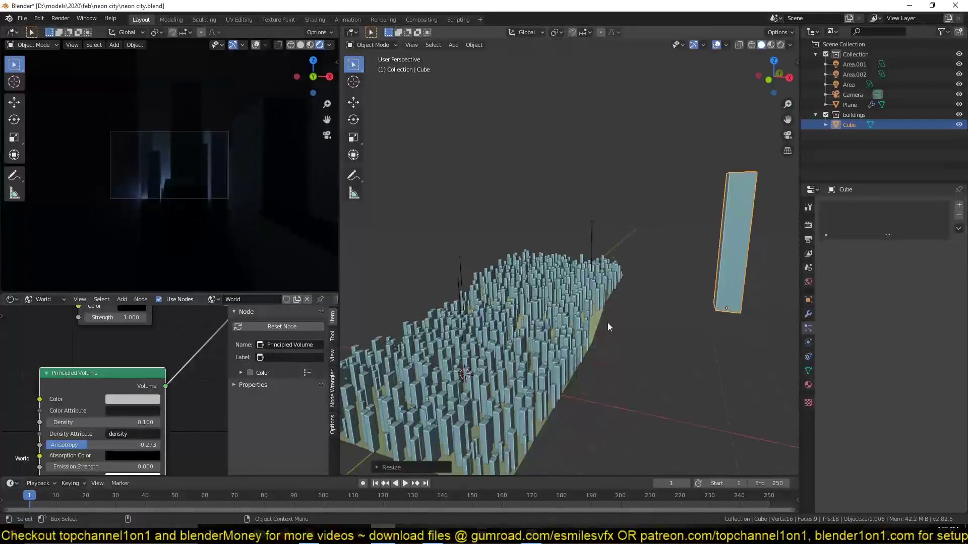
Loop cut the ground plane lengthwise down the middle and bevel the cut into a narrow strip.
click(659, 333)
middle_drag(628, 335, 654, 362)
click(654, 360)
key(Tab)
key(ctrl+r)
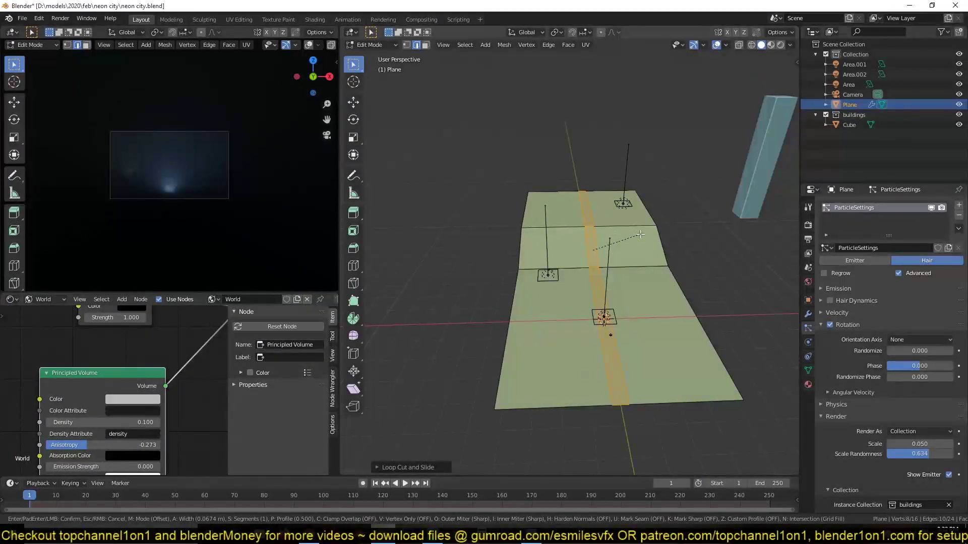
Separate the middle strip from the ground plane as its own object, leaving a building-free road.
key(p)
click(696, 200)
key(Tab)
click(769, 331)
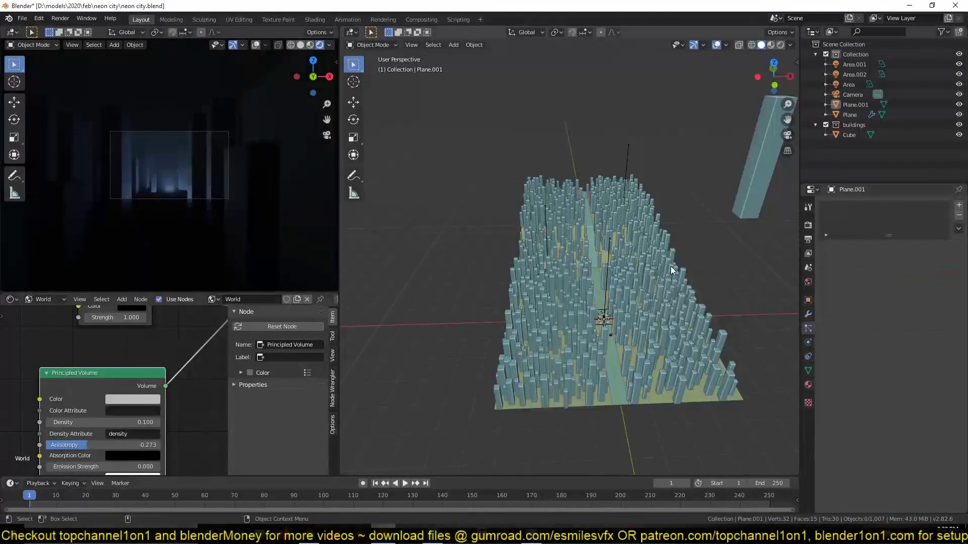
Scale the source tower's mesh down in Edit Mode.
middle_drag(661, 211, 579, 273)
scroll(578, 273, down, 2)
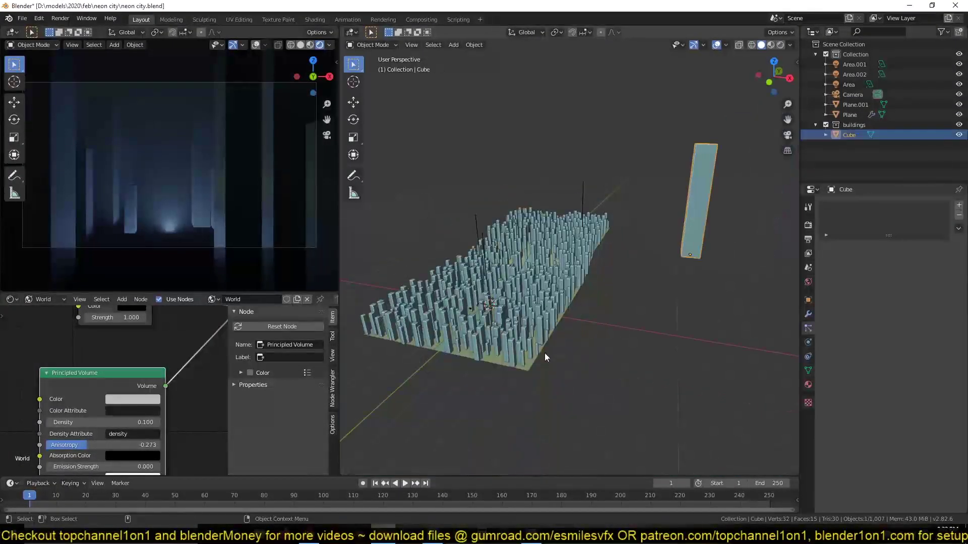
click(849, 134)
key(Tab)
key(s)
click(567, 290)
key(Tab)
Raise the ground plane's particle render scale to 0.220.
click(567, 290)
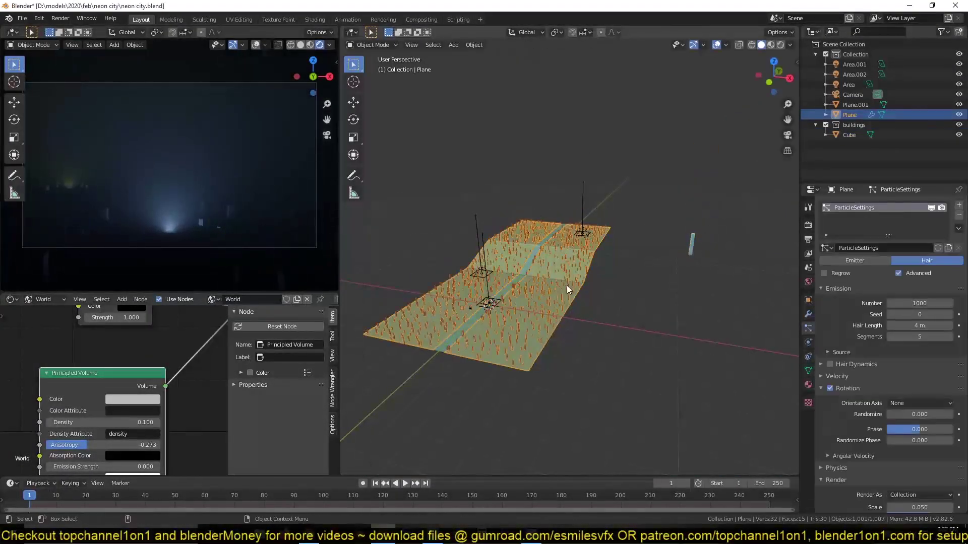
drag(901, 303, 891, 303)
scroll(885, 371, down, 5)
drag(902, 406, 922, 417)
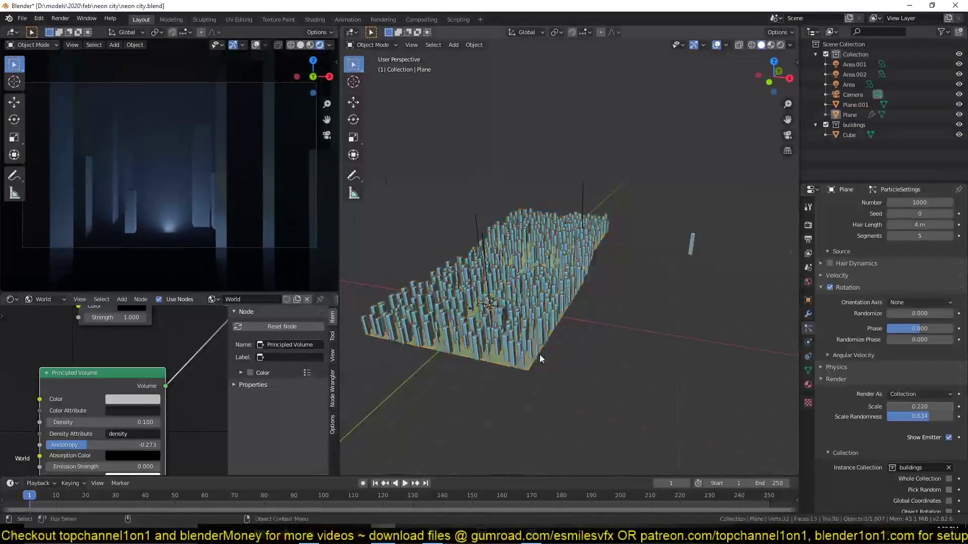
click(540, 354)
Raise the rear faces of both the ground plane and the road strip together along Z by about 13 m.
key(KP_0)
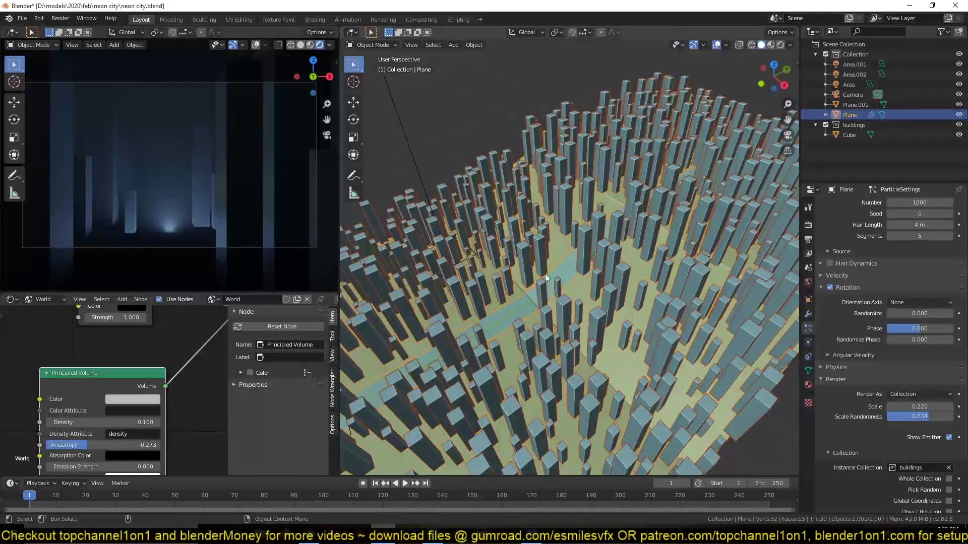
key(Tab)
click(655, 302)
shift+click(579, 257)
shift+click(559, 202)
key(g)
key(z)
click(626, 270)
key(g)
key(z)
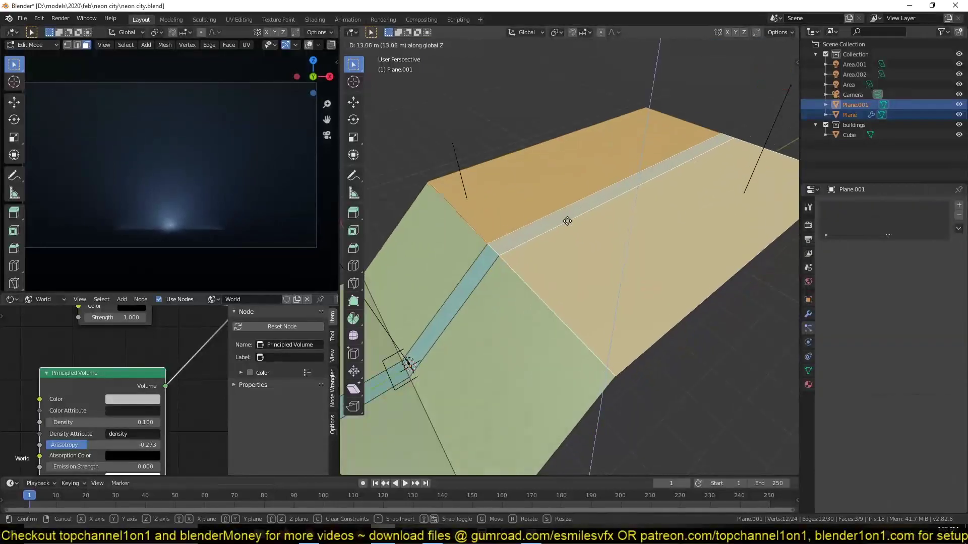
click(564, 223)
key(Tab)
Make the Principled Volume white with density 0.01, and move the camera to Y -38.277 m, Z 12.149 m.
key(KP_0)
click(566, 202)
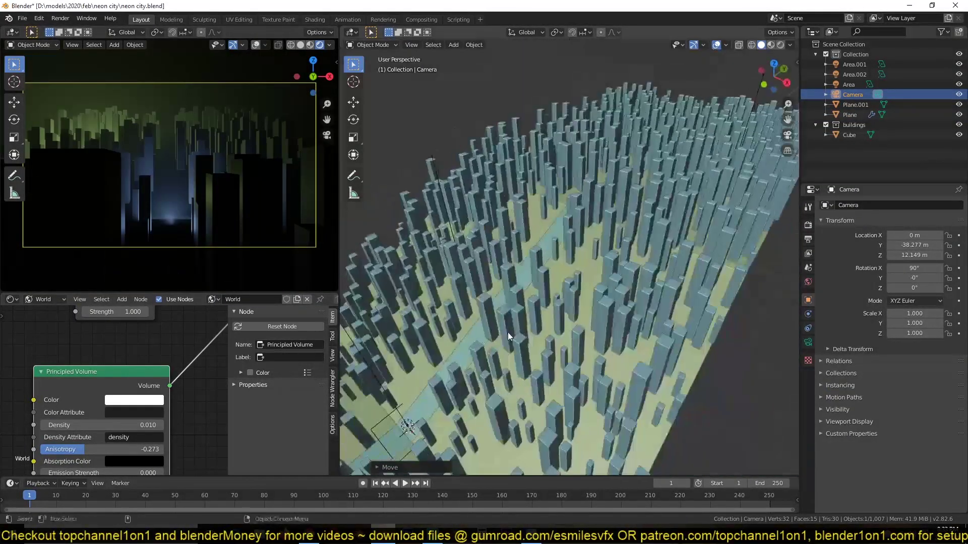
Enlarge the blue area light to 20 m and move it along Y towards the camera.
middle_drag(507, 331, 554, 352)
click(635, 327)
click(808, 342)
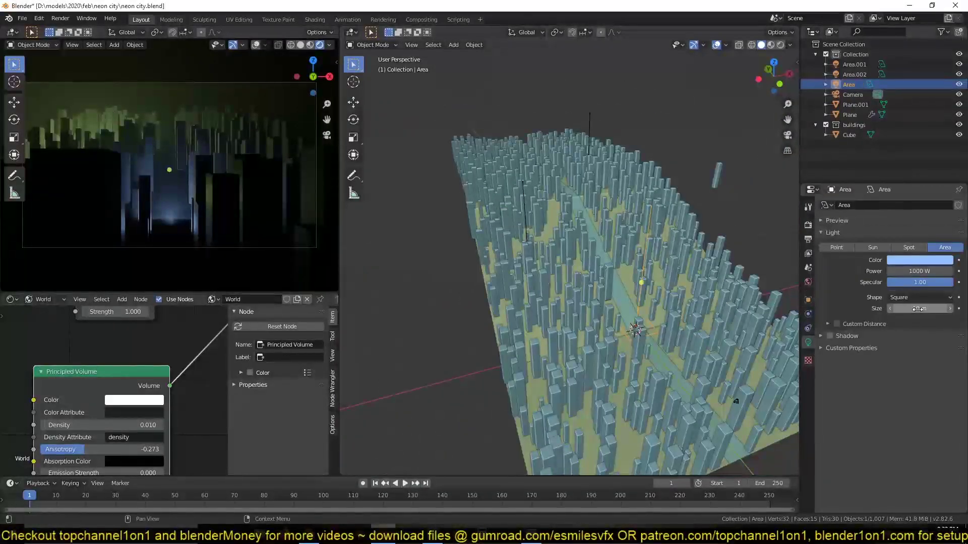
key(g)
key(y)
click(703, 357)
Try a power of 10000 W on the blue area light.
double_click(919, 271)
text(10000)
key(Return)
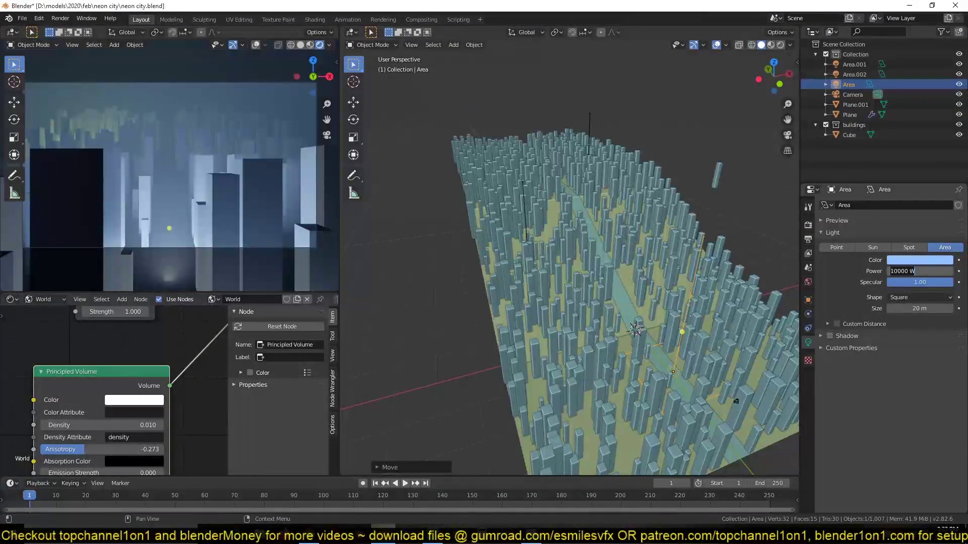
Set the front area light's power to 2000 W and tint it pale lavender.
click(920, 261)
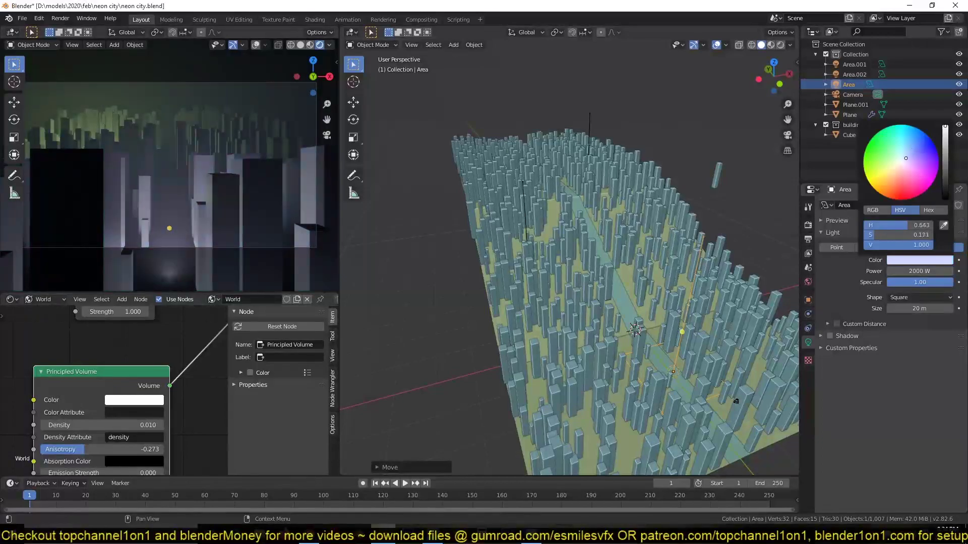
click(927, 126)
Recolour the rear green area light pink and add another duplicate area light to the city.
click(646, 259)
middle_drag(645, 259, 492, 203)
click(492, 204)
middle_drag(554, 201, 599, 275)
click(607, 281)
scroll(607, 281, down, 5)
Raise the pink area light above the rear of the city along the Z axis.
click(598, 275)
click(599, 275)
key(g)
key(z)
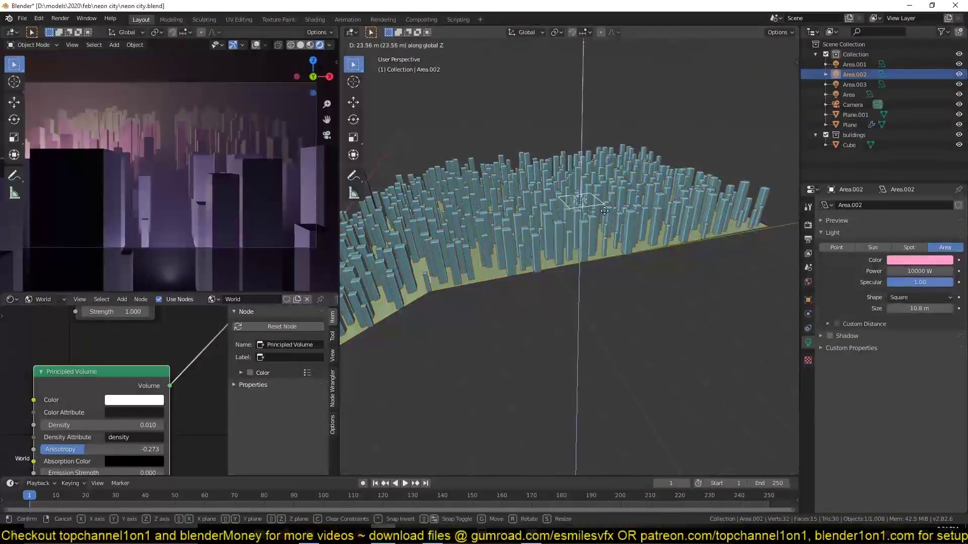
key(KP_0)
click(649, 256)
key(KP_0)
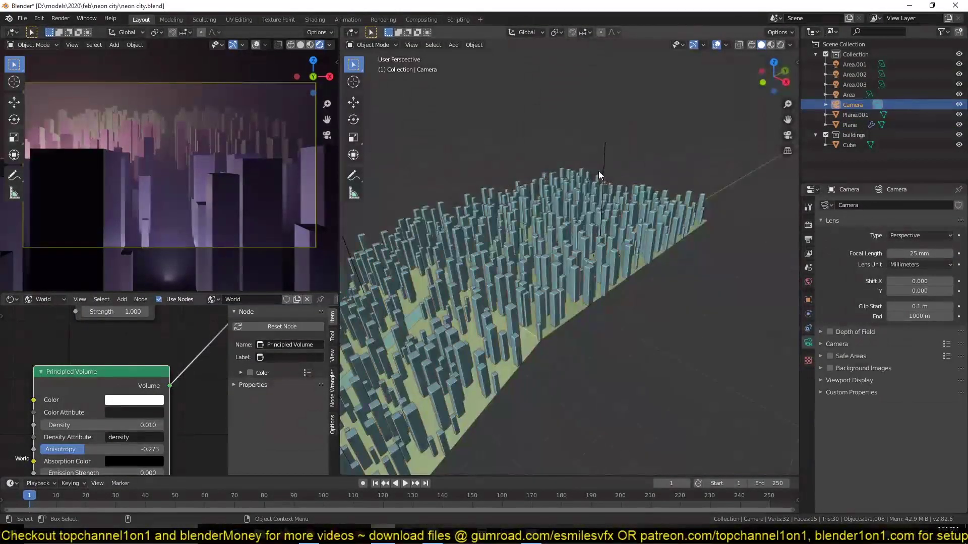
Reposition the pink area light over the city and rotate it about the X axis.
click(600, 172)
key(g)
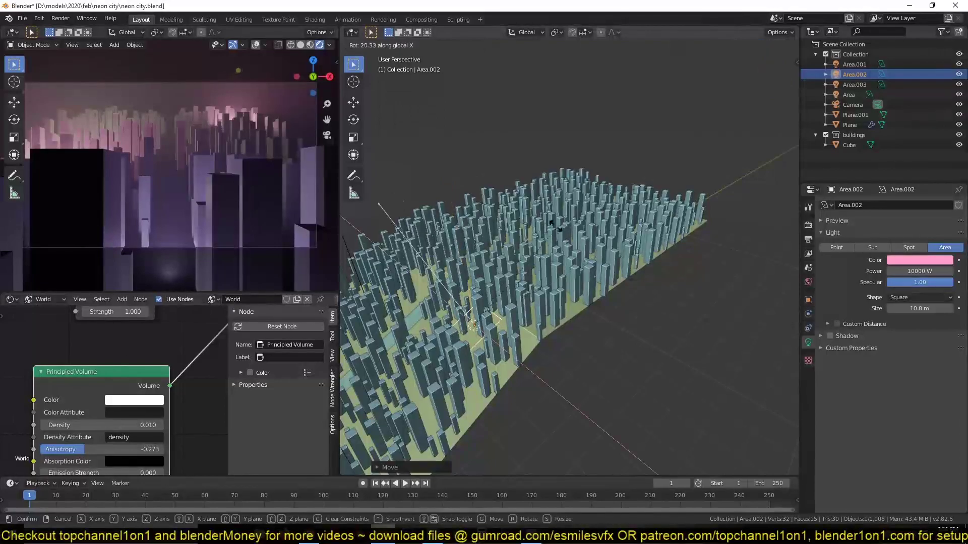
click(536, 337)
Rename the ground plane's material as ground and set its shadow mode to None.
click(536, 338)
click(887, 248)
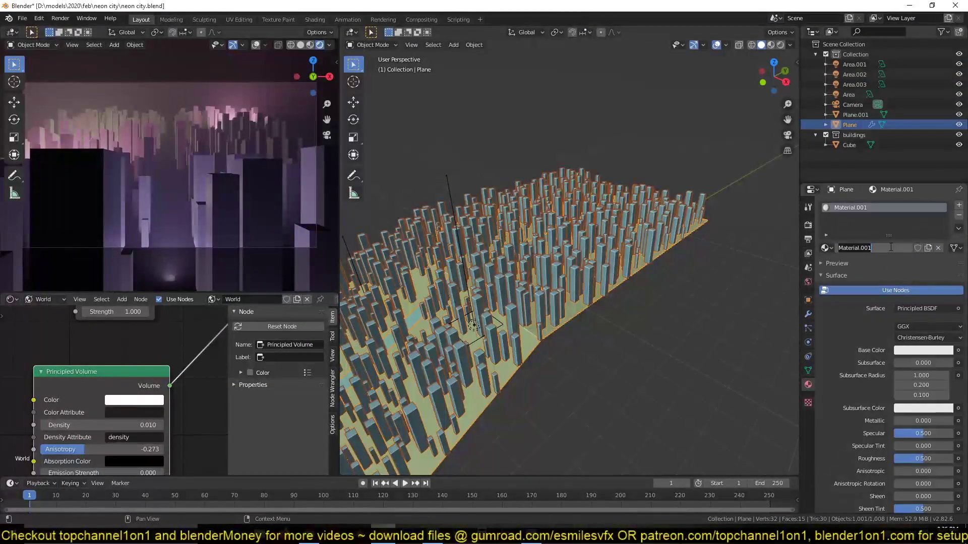
click(836, 275)
click(837, 299)
click(926, 326)
Lower the pink area light along the Z axis towards the buildings.
click(474, 325)
key(g)
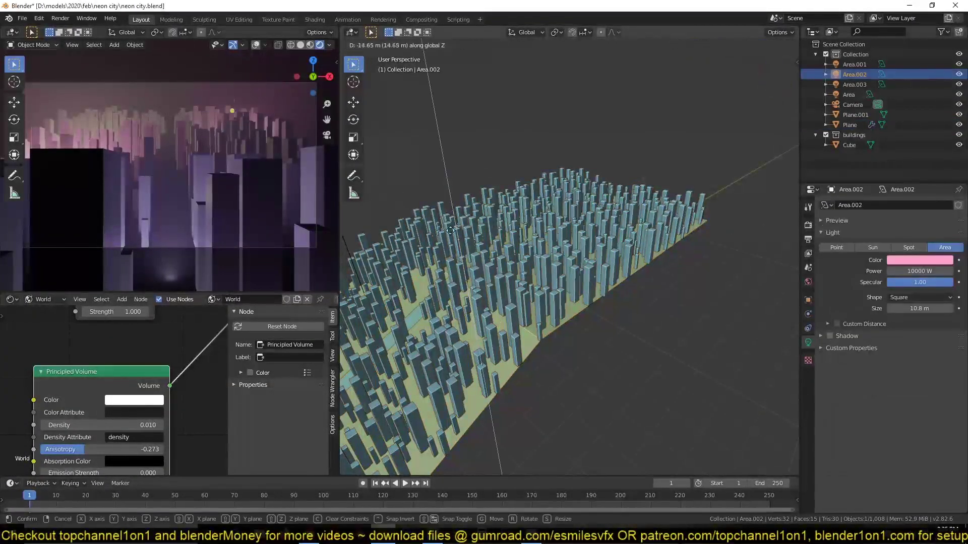
click(504, 262)
shift+middle_drag(504, 262, 560, 239)
Move the neighbouring area light, adjust its colour and save the file.
click(438, 312)
key(g)
click(430, 237)
click(919, 260)
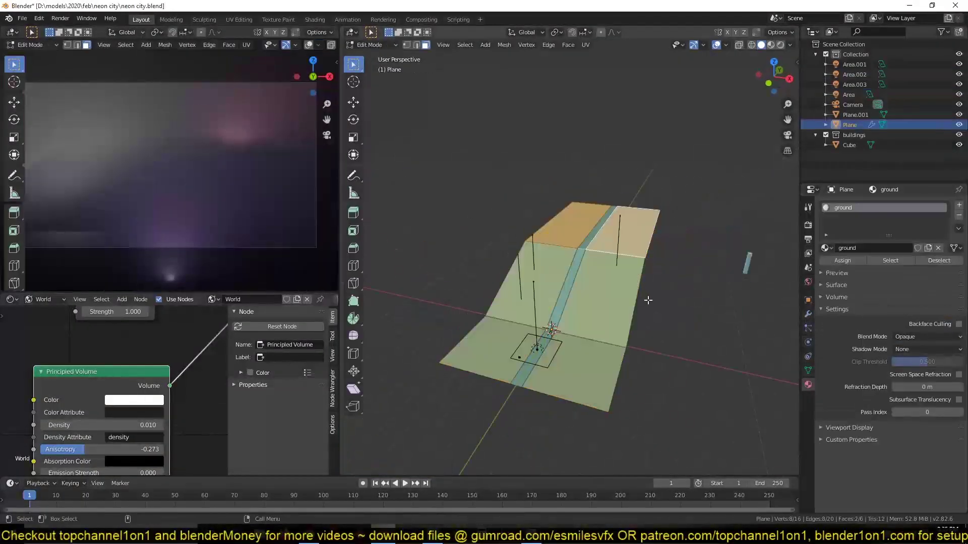
key(ctrl+s)
Show the shader editor's object nodes and create a new material for the source building cube.
click(635, 272)
key(KP_1)
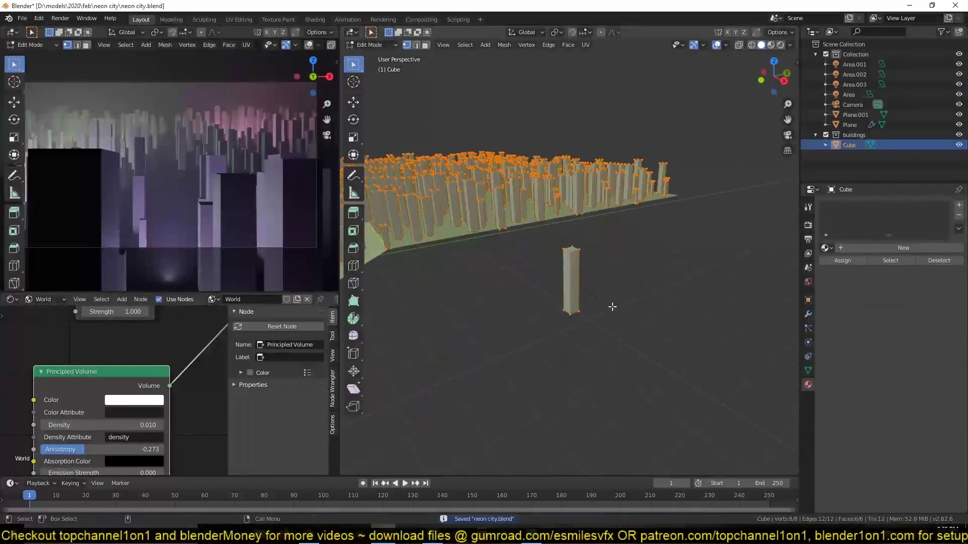
key(n)
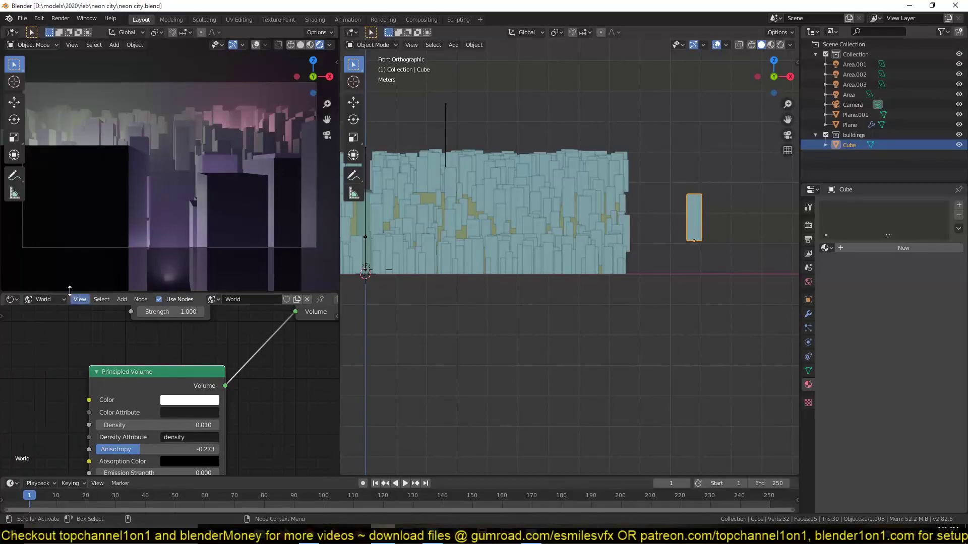
click(38, 299)
click(44, 311)
click(252, 298)
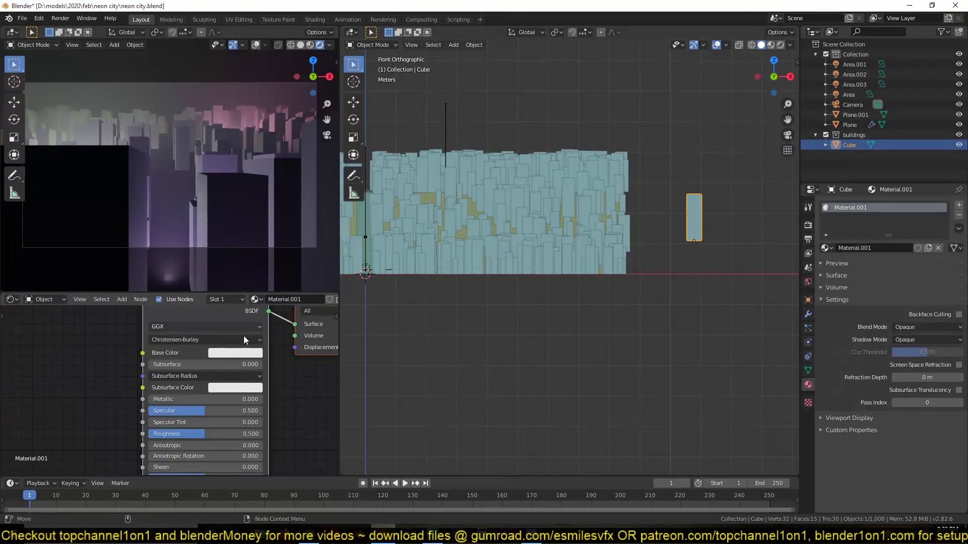
Give the building material a dark base colour, a roughness of 0.145 and a clearcoat of 0.450.
click(229, 389)
drag(245, 363, 217, 364)
middle_drag(295, 420, 300, 369)
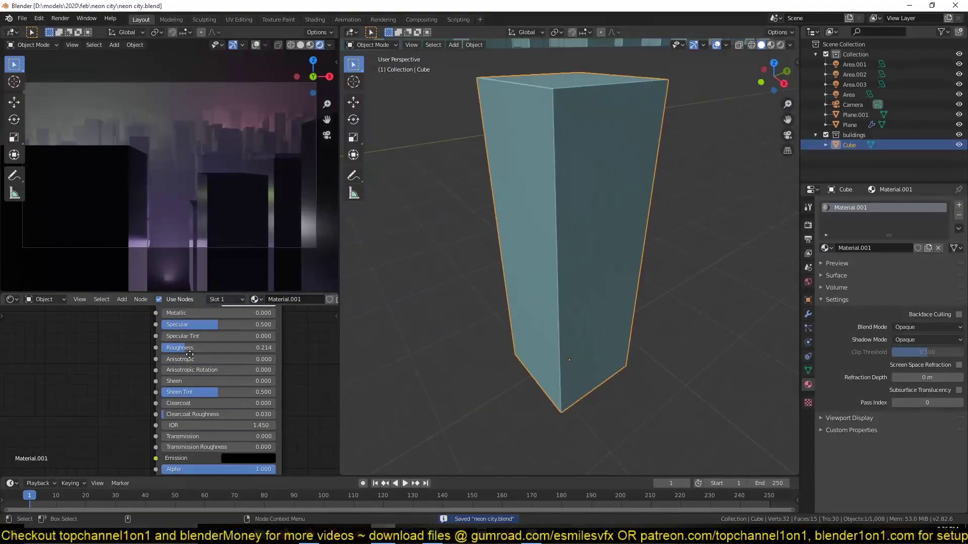
drag(212, 407, 247, 407)
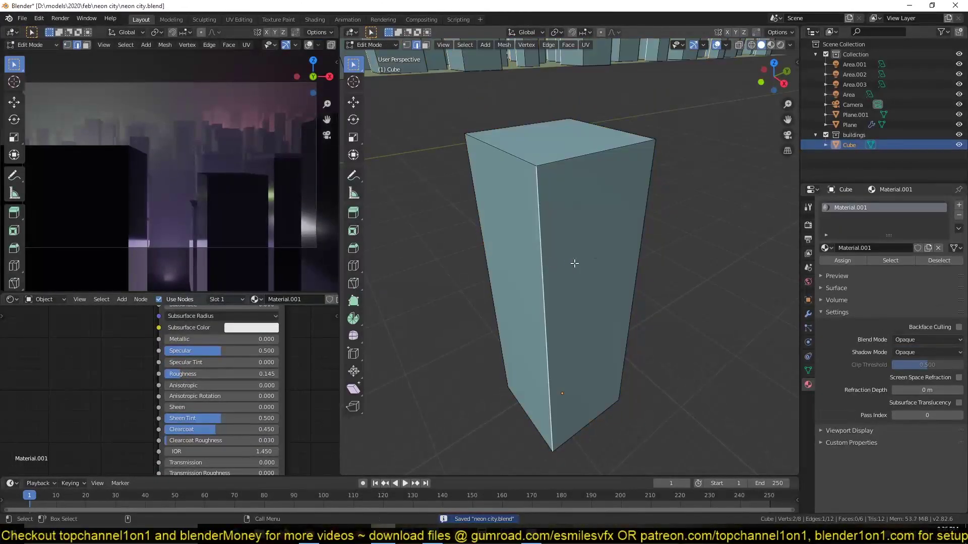
Round the building's vertical corner edge with a wide multi-segment bevel and enable auto smooth at 30°.
key(ctrl+b)
click(713, 209)
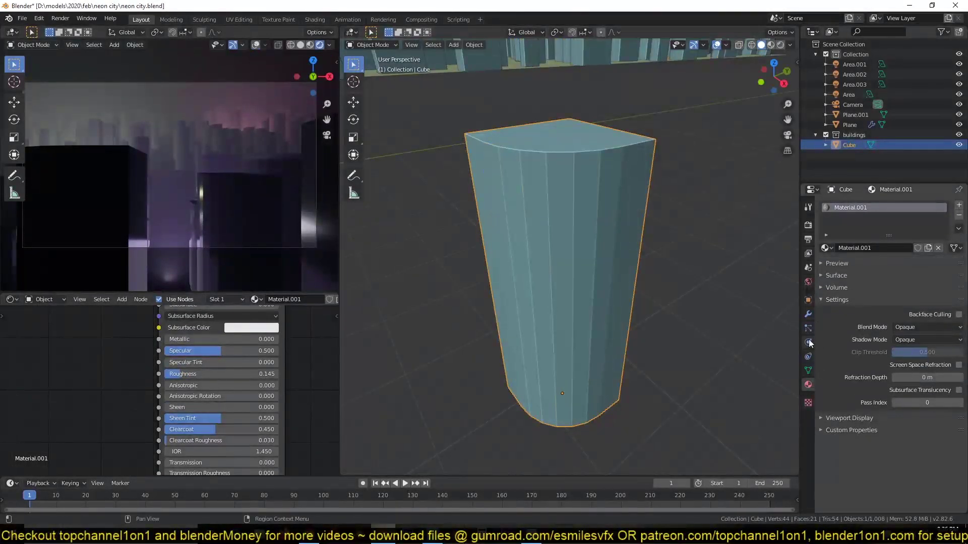
click(807, 370)
click(837, 389)
Cut evenly spaced horizontal edge loops around the tower and bevel them into bands.
middle_drag(651, 307, 525, 270)
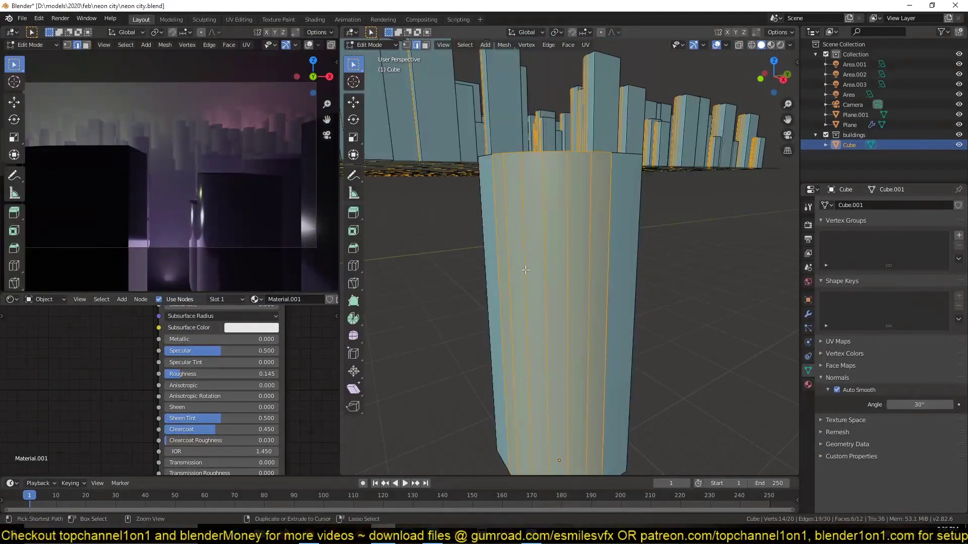
scroll(533, 332, up, 10)
click(533, 332)
scroll(662, 207, down, 5)
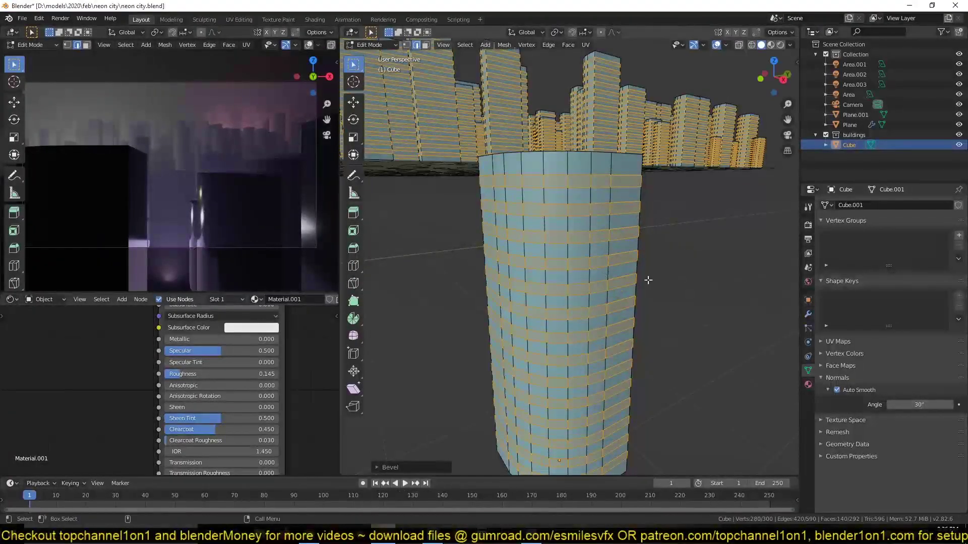
Add a second material named lights to the tower and assign it to the selected bands.
click(808, 385)
click(958, 205)
click(890, 268)
click(842, 280)
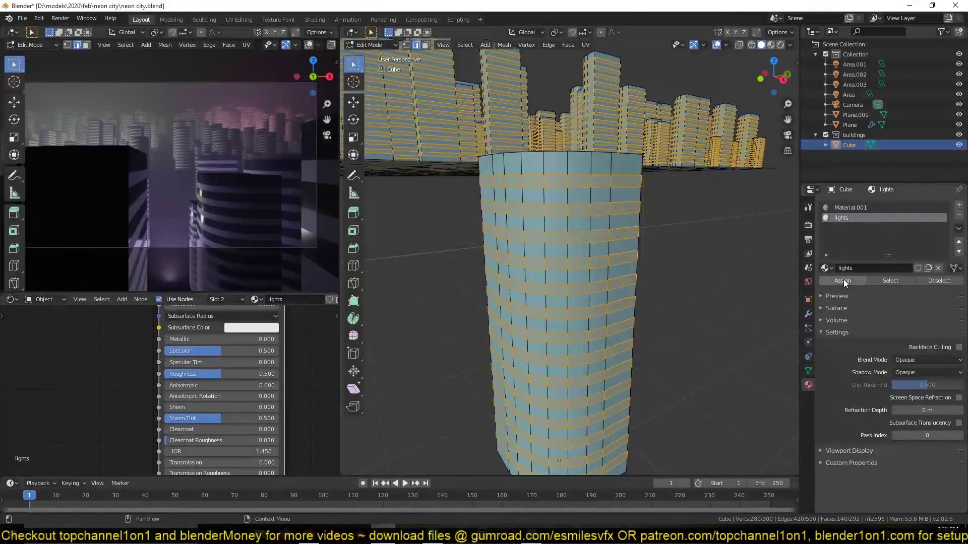
Scale the light bands to about 0.28 along Z so they form thin strips.
key(s)
key(z)
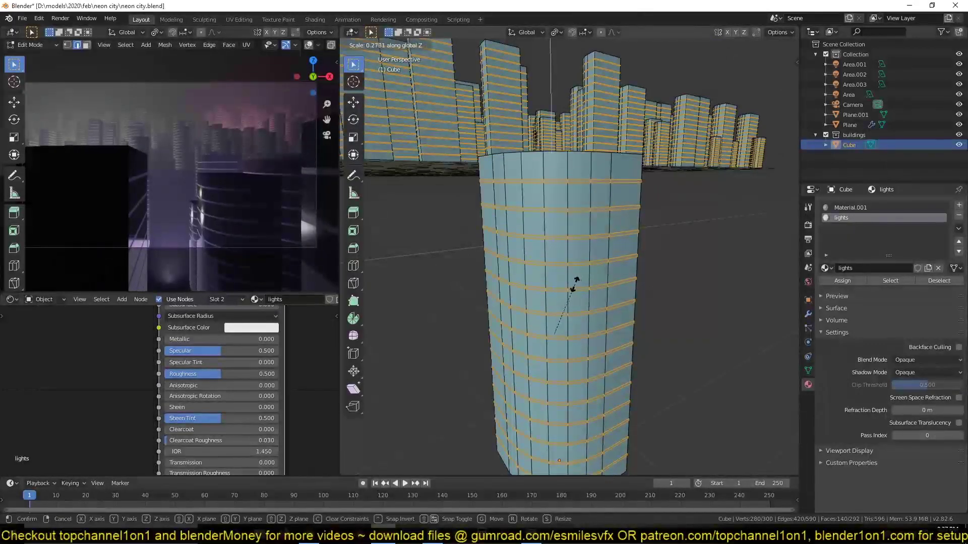
click(573, 284)
key(Tab)
Enable bloom and make the lights material emit a bright pale cyan with hue 0.500 and saturation 0.408.
scroll(259, 425, down, 5)
click(255, 427)
click(253, 334)
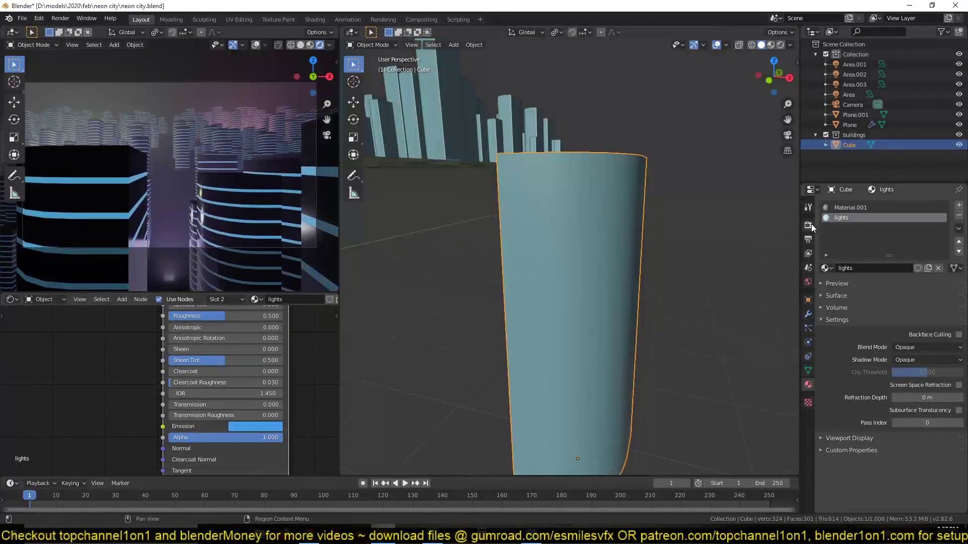
click(808, 225)
click(255, 426)
drag(272, 401, 290, 397)
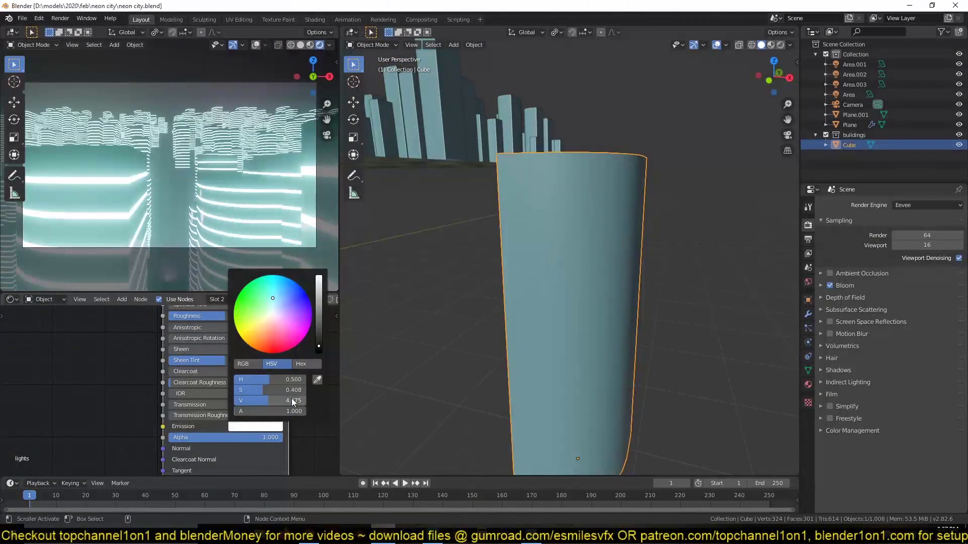
Duplicate the tower beside the original within the horizontal plane and start editing the copy's faces.
middle_drag(588, 328, 572, 313)
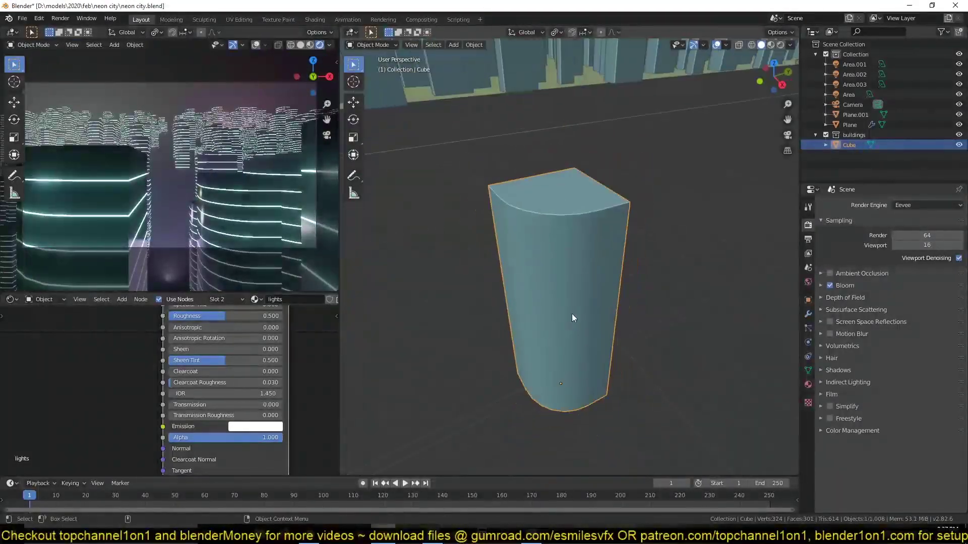
key(shift+d)
key(shift+z)
click(673, 401)
key(Tab)
scroll(630, 373, down, 3)
middle_drag(600, 365, 595, 330)
scroll(596, 330, up, 3)
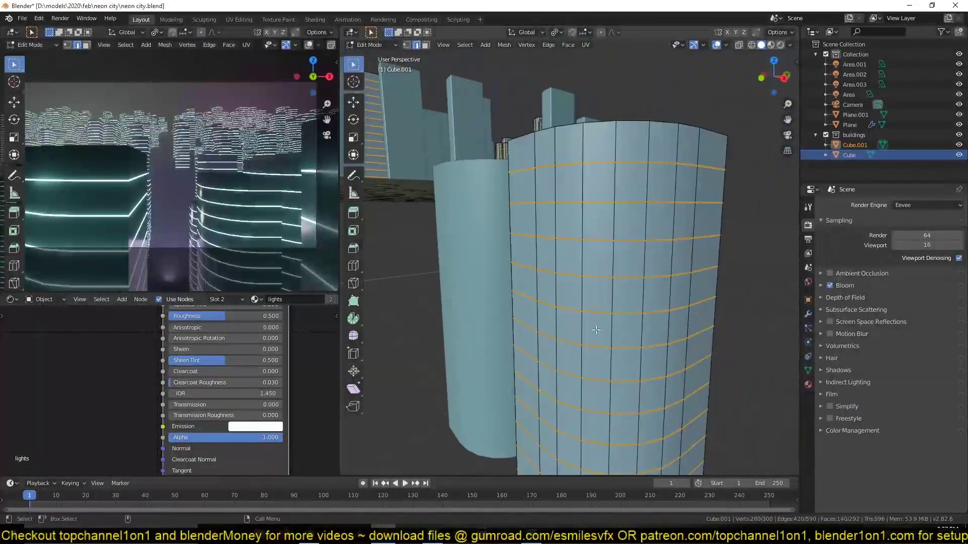
click(808, 383)
key(3)
Try randomly deselecting about 70% of all the duplicate tower's faces and insetting the remaining ones.
click(596, 190)
key(a)
click(465, 45)
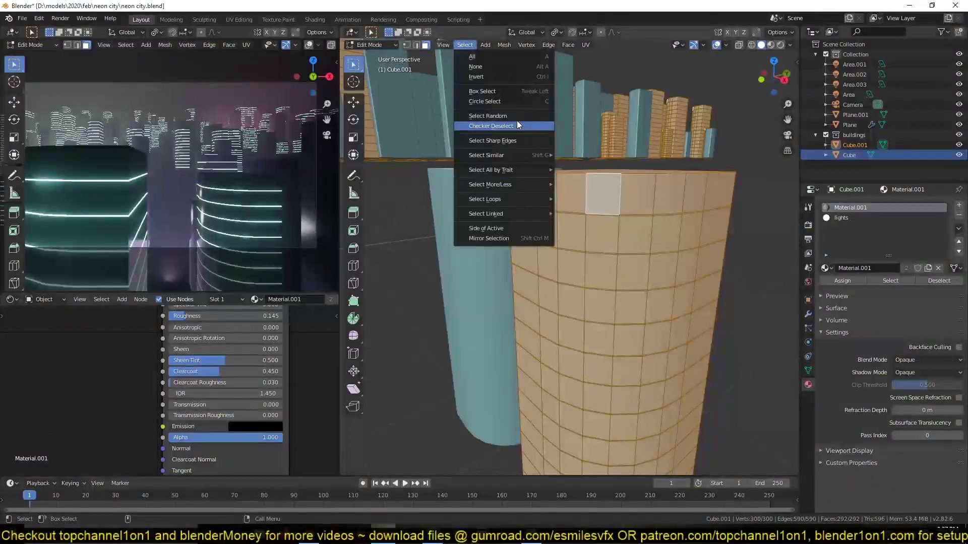
click(487, 115)
drag(447, 442, 473, 443)
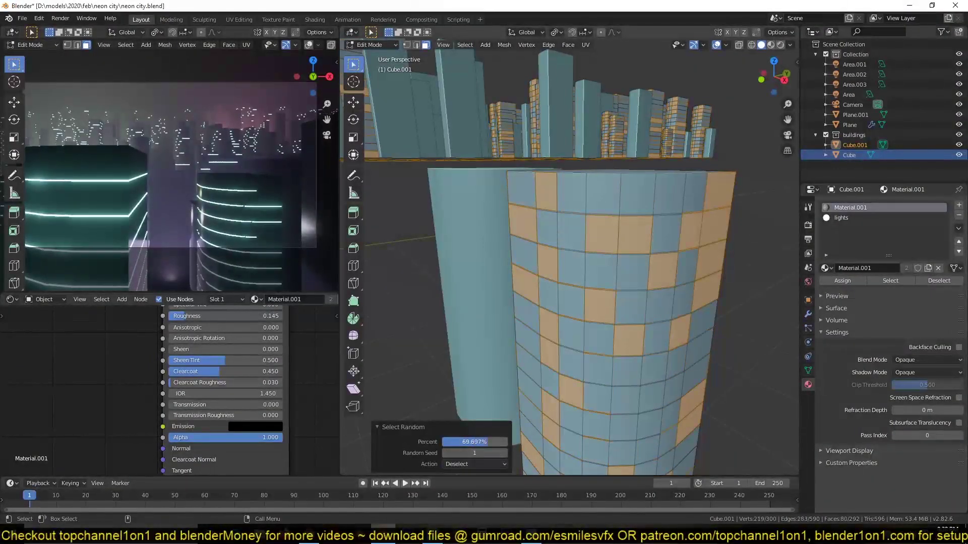
key(i)
key(i)
right_click(688, 229)
Select the duplicate tower's large wall panels by similar area and add the panels in the outer columns.
click(635, 234)
key(shift+g)
click(603, 267)
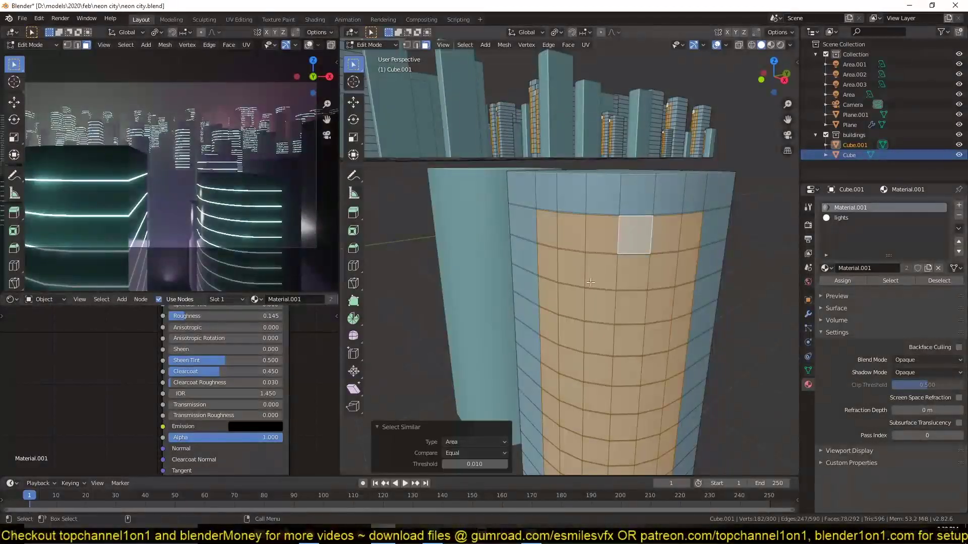
middle_drag(605, 282, 646, 275)
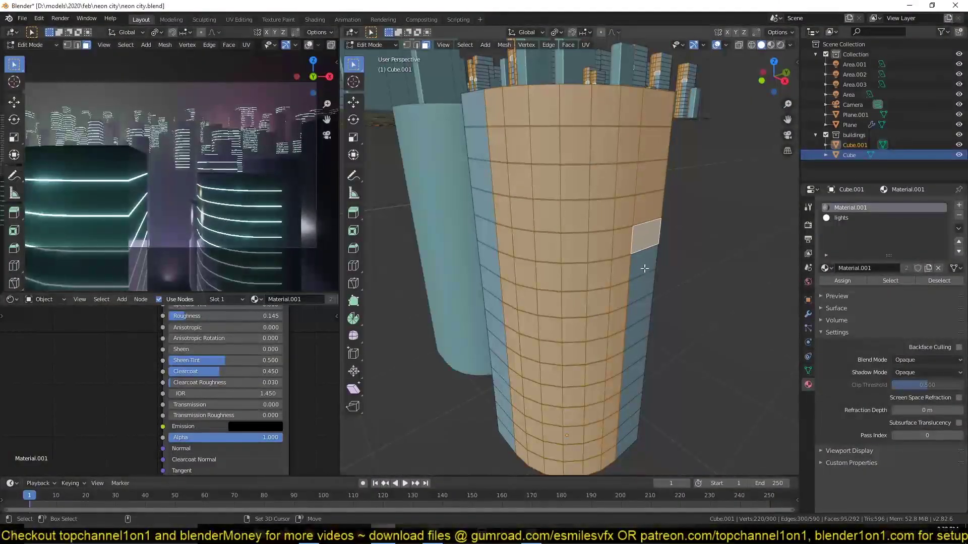
middle_drag(629, 430, 554, 252)
ctrl+click(503, 146)
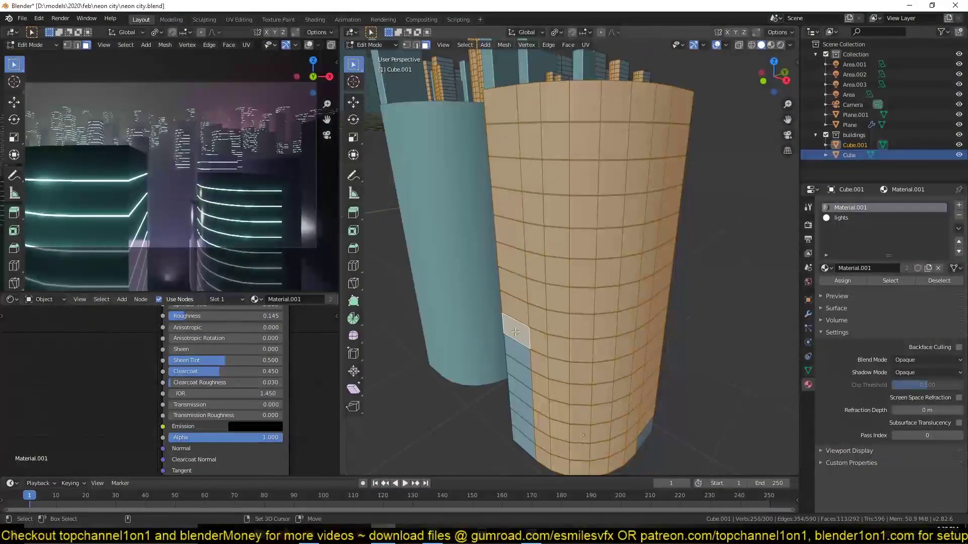
Randomly deselect well over half of the selected wall panels using random seed 2.
click(465, 45)
click(499, 127)
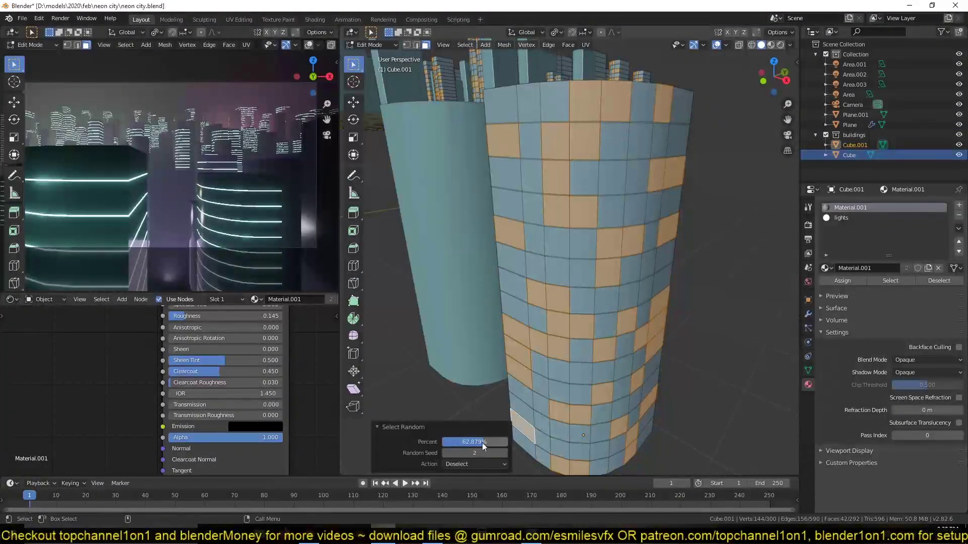
drag(469, 446, 486, 445)
Inset the remaining selected panels into small windows, assign them the lights material and save the file.
click(841, 218)
click(842, 281)
click(837, 208)
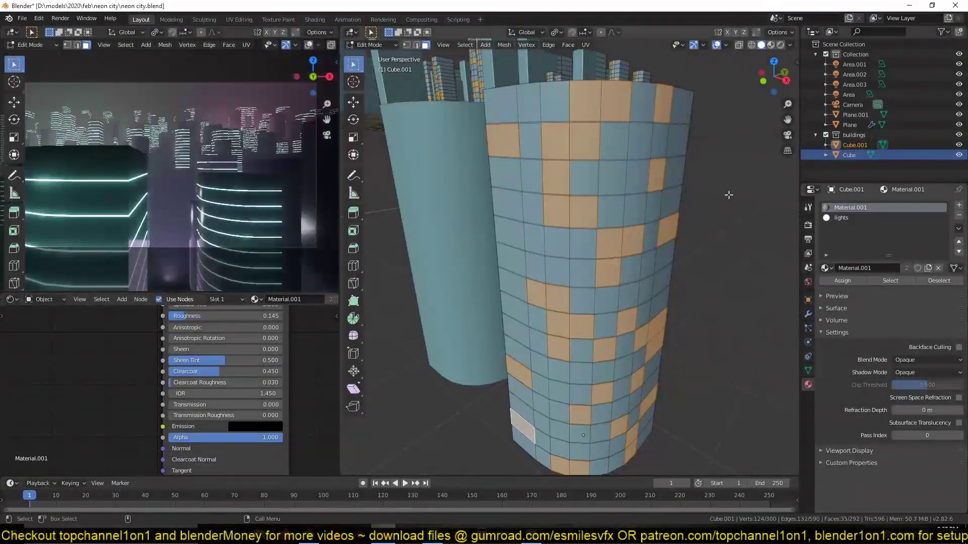
key(alt+a)
key(Tab)
click(832, 218)
key(Tab)
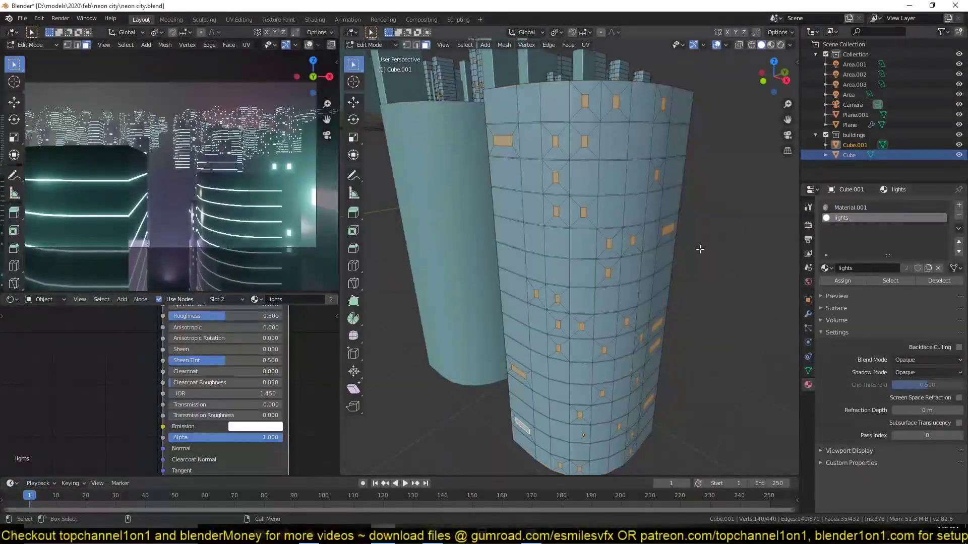
key(ctrl+s)
middle_drag(667, 239, 664, 276)
key(Tab)
key(ctrl+s)
key(Tab)
click(607, 191)
key(Tab)
middle_drag(608, 238, 645, 246)
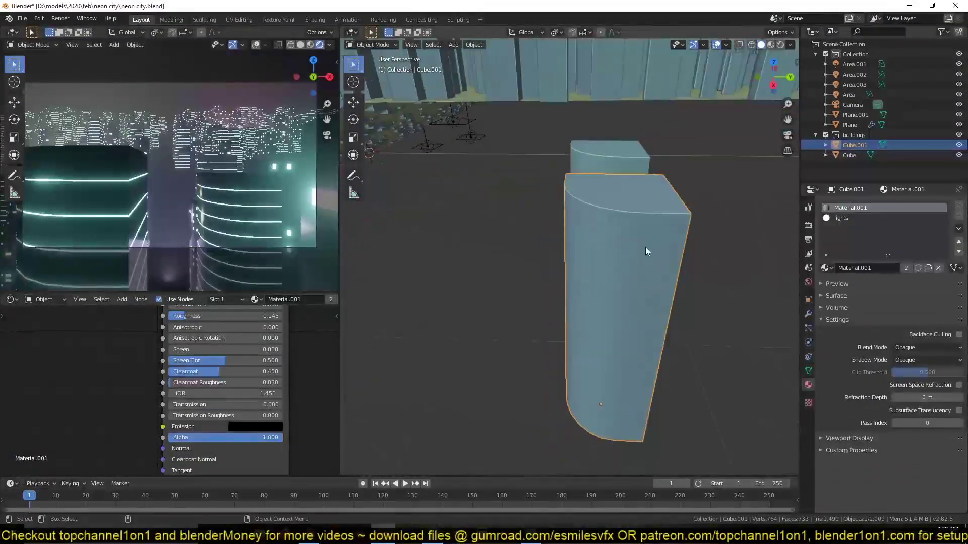
key(shift+space)
key(s)
click(739, 243)
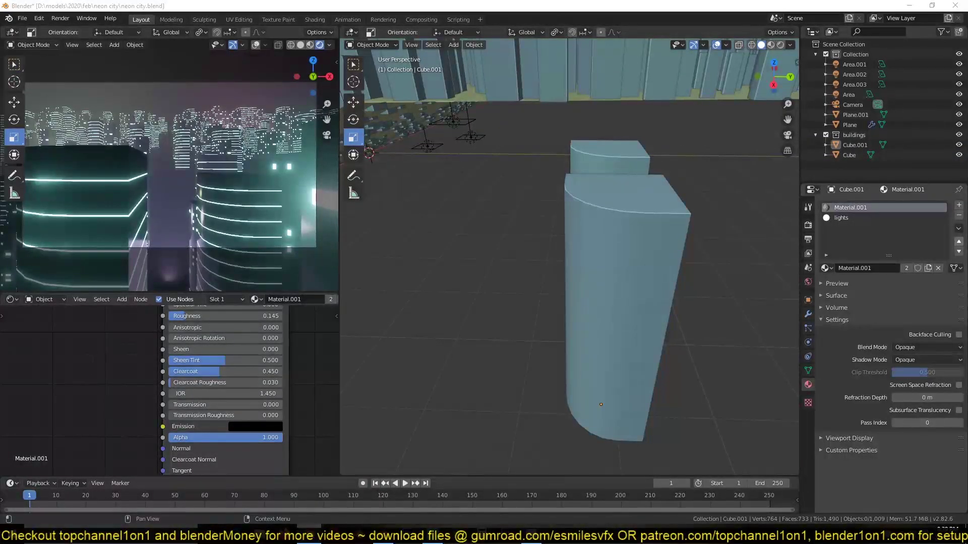
Scale the duplicate tower's entire mesh in front view and save the file.
click(634, 262)
key(KP_1)
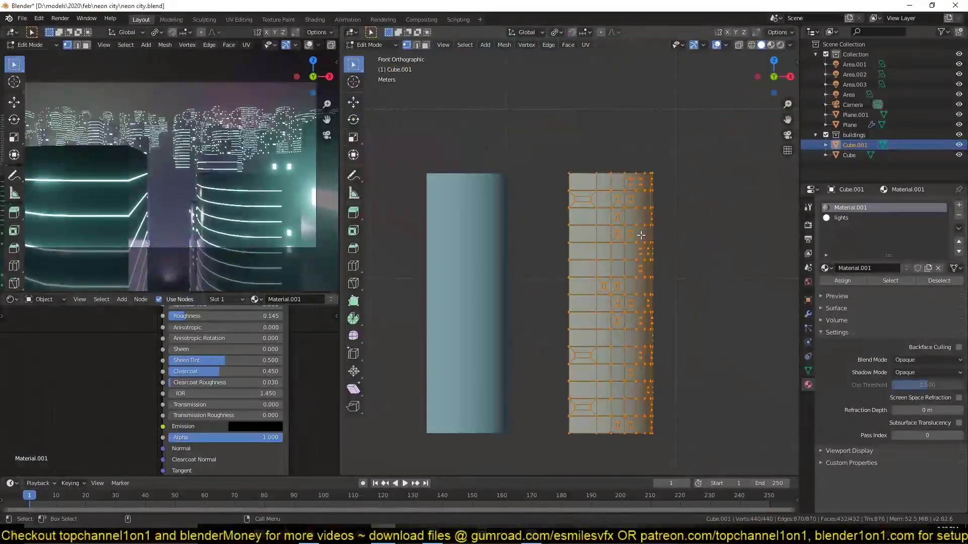
key(s)
click(691, 86)
click(697, 158)
scroll(698, 158, down, 4)
key(ctrl+s)
middle_drag(697, 157, 597, 343)
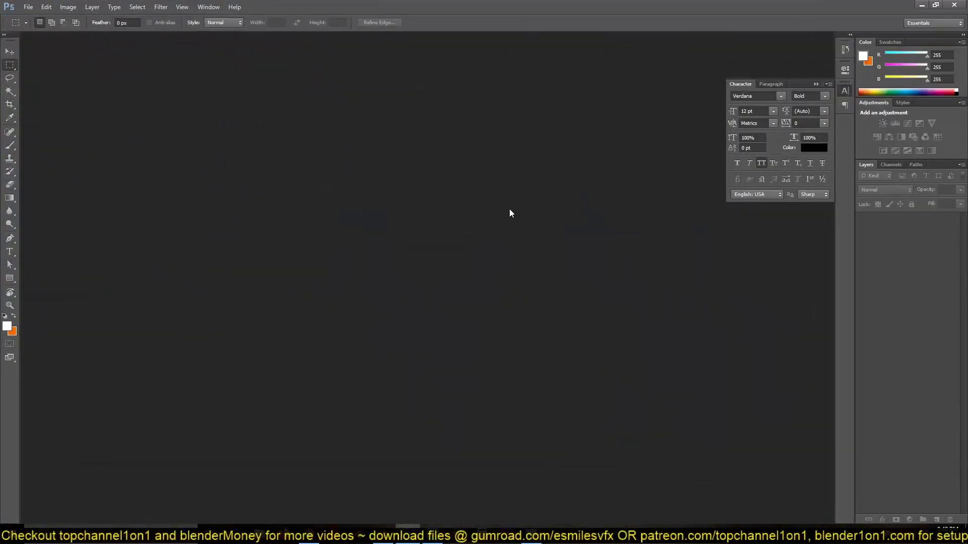
Switch to Photoshop and create a new blank document of 1296 × 864 px.
key(ctrl+n)
click(586, 137)
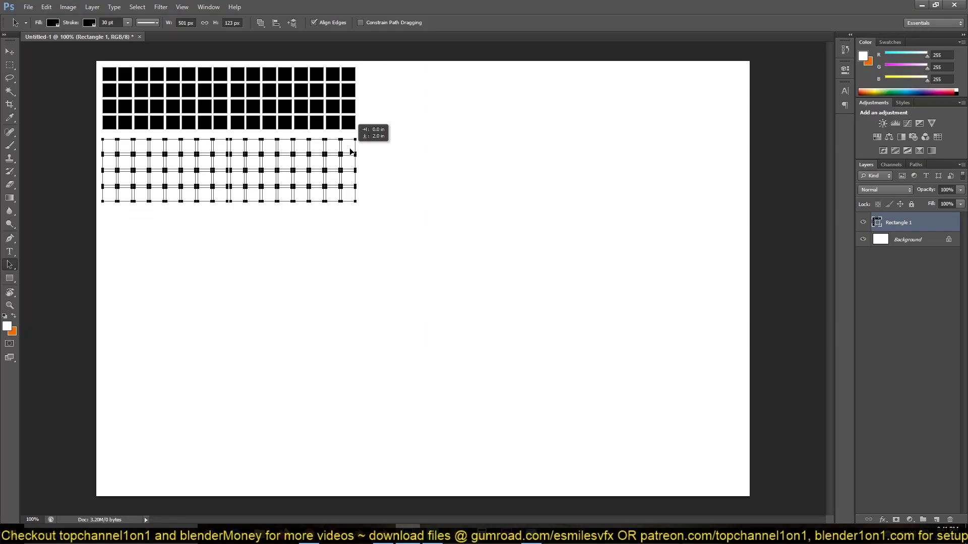
Copy the block of black squares down and across until the grid covers the whole canvas.
alt+drag(351, 153, 351, 153)
alt+drag(182, 81, 187, 211)
alt+drag(121, 81, 124, 343)
key(ctrl+minus)
alt+drag(317, 202, 479, 201)
alt+drag(479, 202, 624, 171)
Delete the surplus squares that overrun the canvas edge.
drag(746, 95, 138, 429)
key(Delete)
key(Delete)
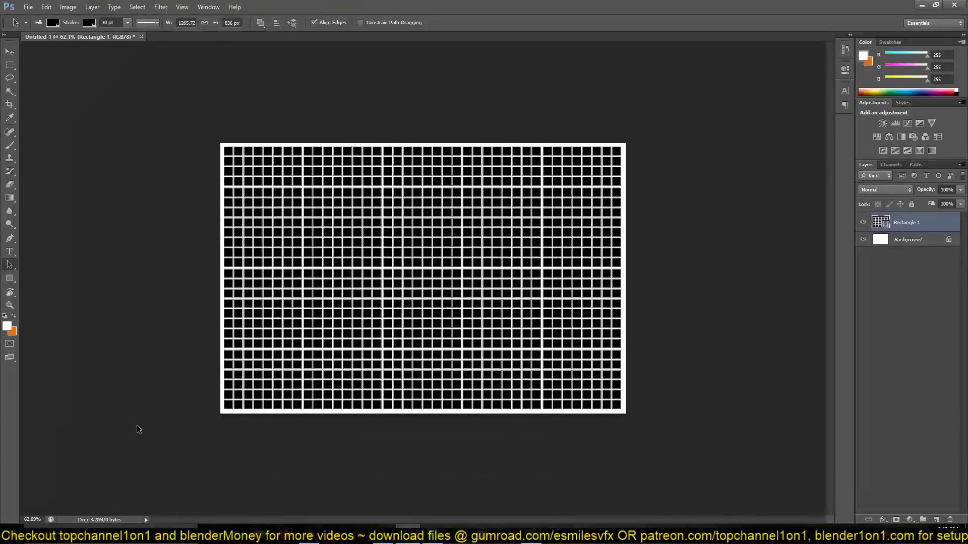
Export the black-square grid for the web as a JPEG at High quality.
key(v)
key(ctrl+alt+shift+s)
key(Return)
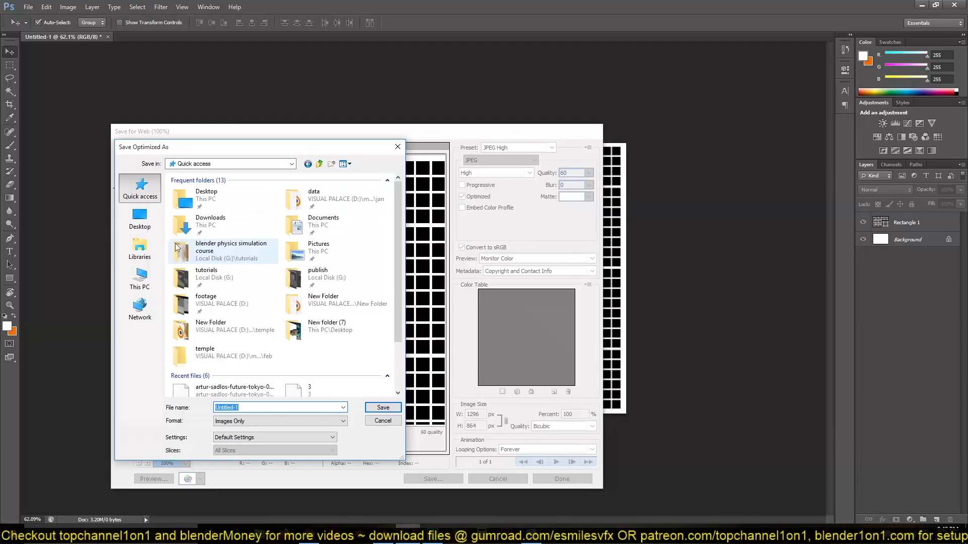
key(Return)
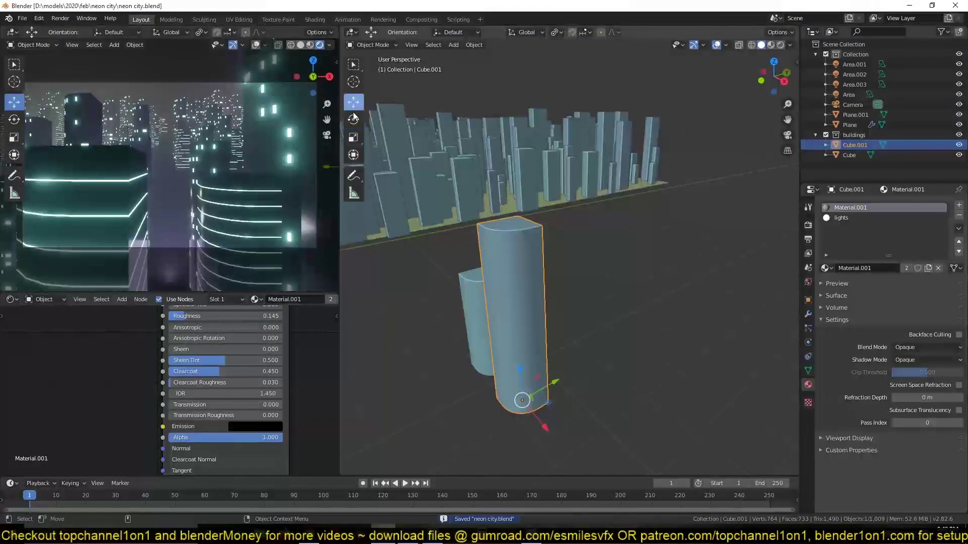
Switch to Blender, duplicate the tower, place the copy apart from the two existing towers and scale it down.
key(shift+d)
click(621, 340)
shift+click(514, 319)
shift+click(488, 319)
key(s)
click(632, 280)
click(632, 279)
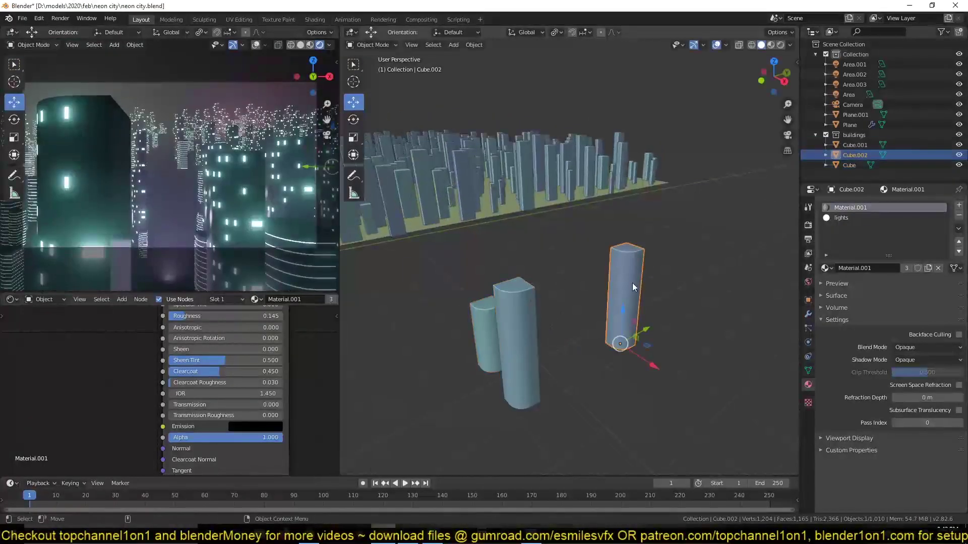
Give the new tower its own material with the 1.jpg grid as an Image Texture and show it in material preview.
key(KP_Decimal)
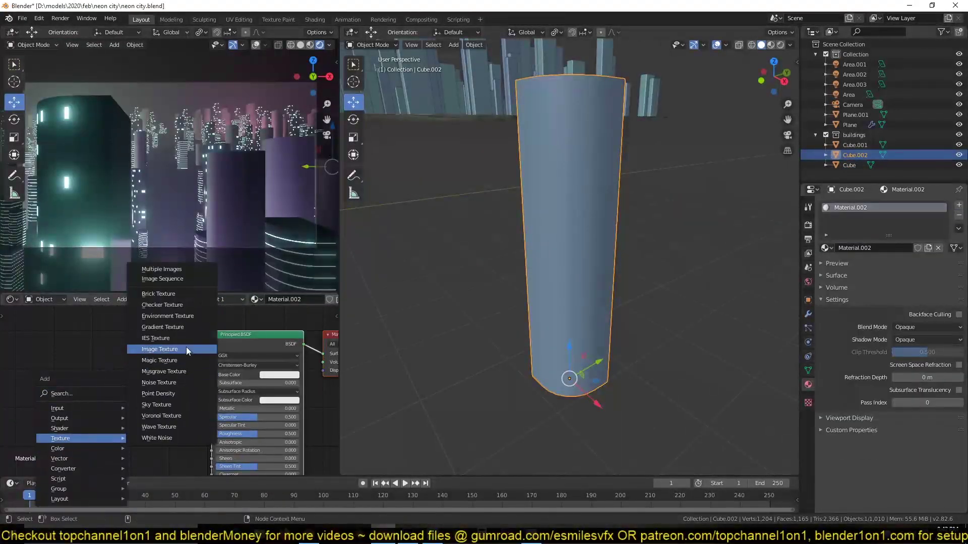
click(187, 350)
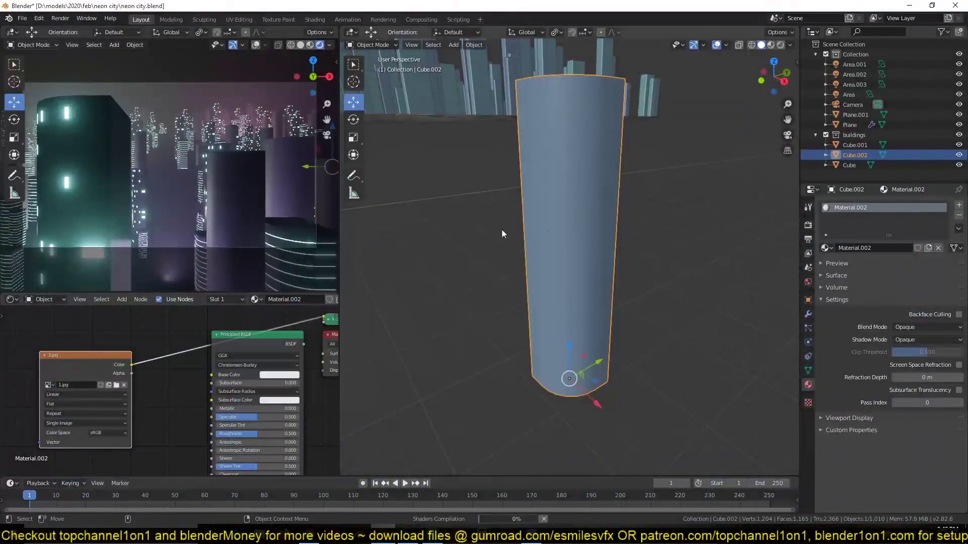
click(770, 45)
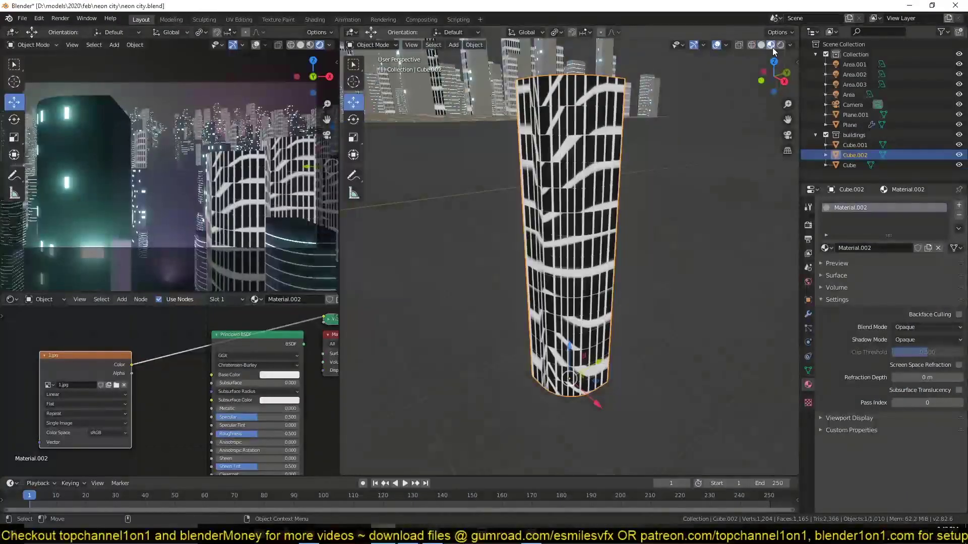
Try unwrapping the new tower's whole mesh without any seams.
key(Tab)
key(u)
click(569, 199)
key(alt+a)
Mark seams along edge loops of the new tower and unwrap its whole mesh.
middle_drag(569, 214, 613, 143)
key(2)
alt+click(614, 143)
alt+shift+click(624, 194)
key(ctrl+e)
click(639, 380)
key(a)
key(u)
click(595, 247)
Mark an additional edge seam on the tower and unwrap the entire mesh again.
middle_drag(596, 246, 624, 172)
click(590, 345)
key(ctrl+e)
click(592, 345)
key(a)
key(u)
click(594, 345)
key(Tab)
In the UV Editing workspace, unwrap all of the tower's faces over the grid image so the squares run straight.
key(Tab)
click(238, 20)
scroll(605, 282, down, 5)
middle_drag(628, 333, 574, 201)
key(KP_Decimal)
middle_drag(575, 161, 482, 352)
alt+click(578, 210)
key(a)
key(u)
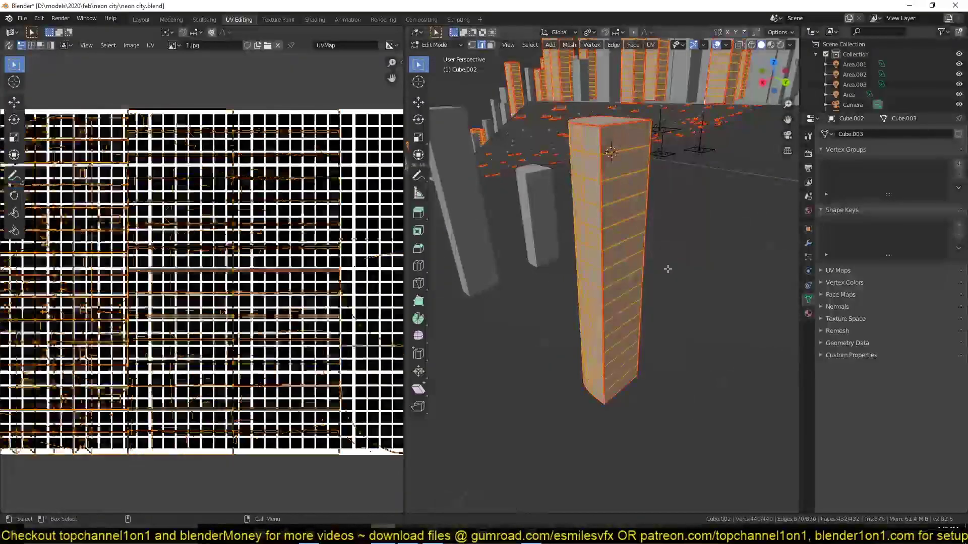
click(650, 268)
middle_drag(668, 268, 627, 151)
click(628, 151)
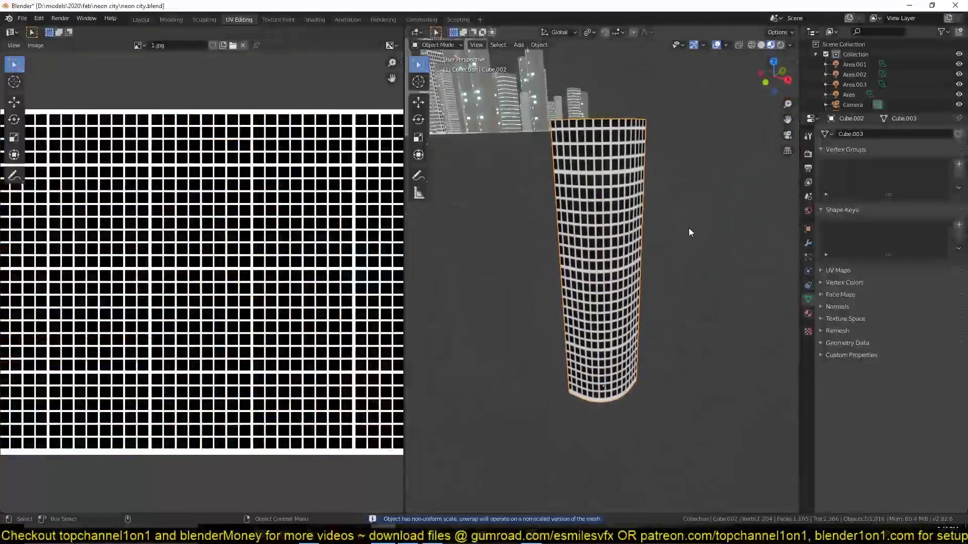
In the Layout workspace, add Texture Coordinate and Mapping nodes to the grid image and set the scale to X 3.8, Y 5.7, Z 3.8.
click(141, 22)
middle_drag(313, 443, 99, 423)
drag(149, 341, 240, 349)
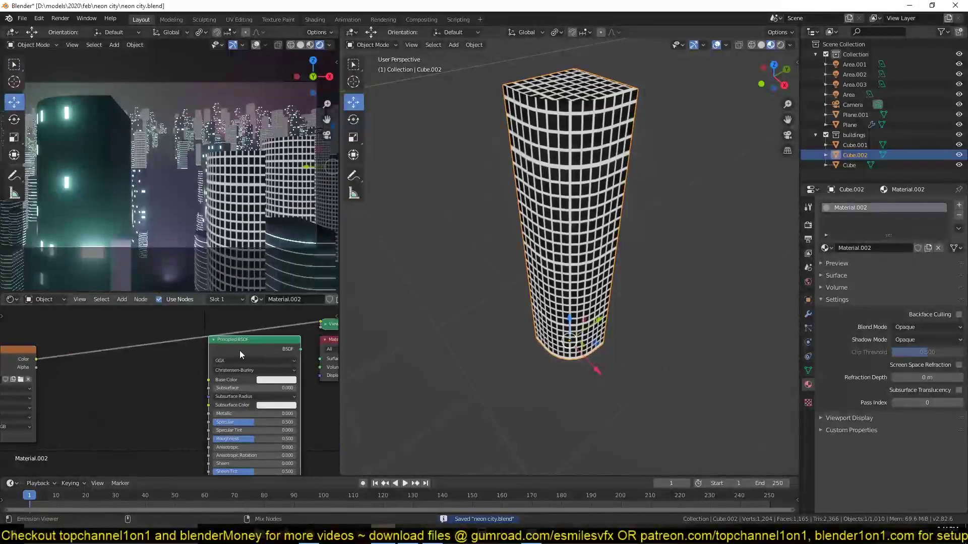
middle_drag(111, 368, 285, 351)
click(144, 350)
key(ctrl+t)
middle_drag(144, 350, 173, 332)
scroll(569, 252, up, 4)
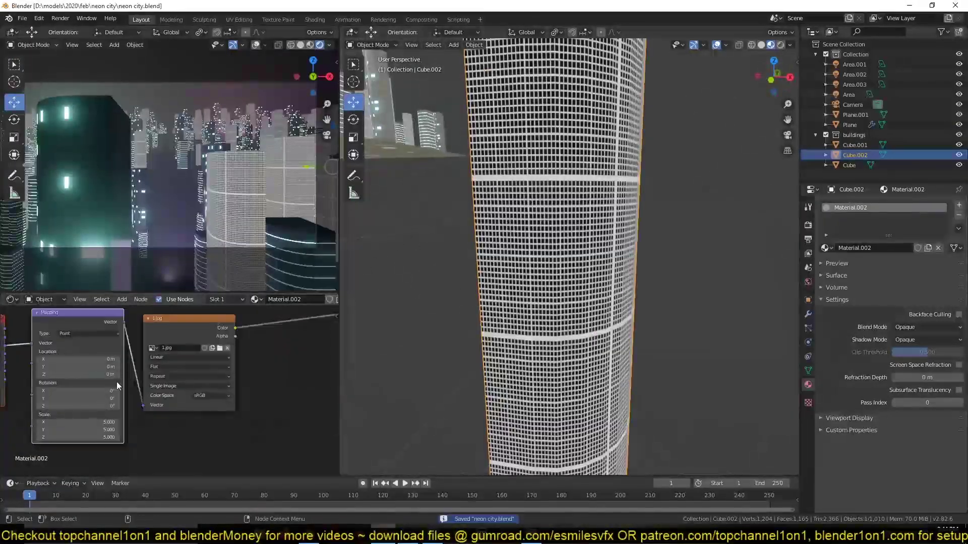
scroll(151, 393, up, 2)
drag(151, 421, 182, 420)
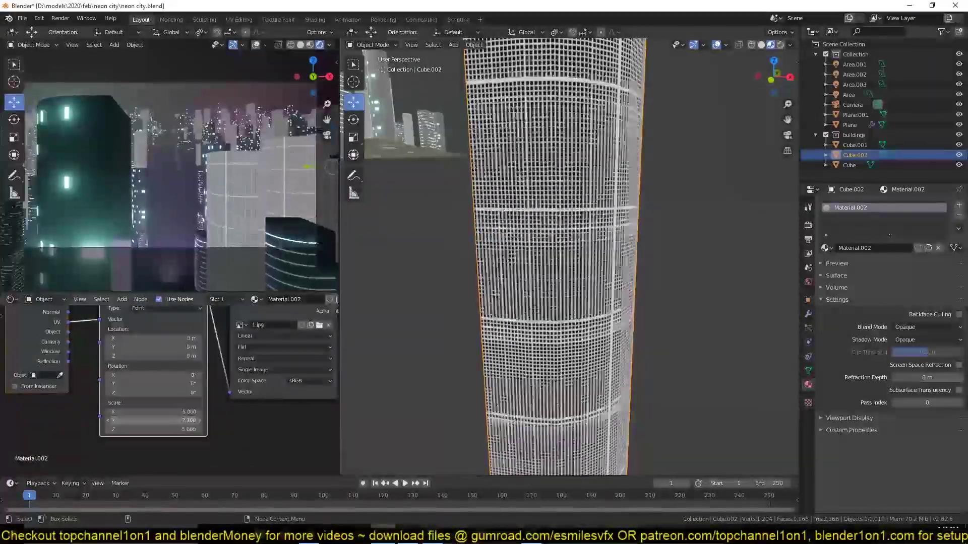
Add a Noise Texture with its own mapping nodes, preview it on the tower and set its scale to about 11.1.
scroll(212, 367, down, 2)
key(shift+a)
click(212, 370)
click(119, 422)
ctrl+shift+click(118, 421)
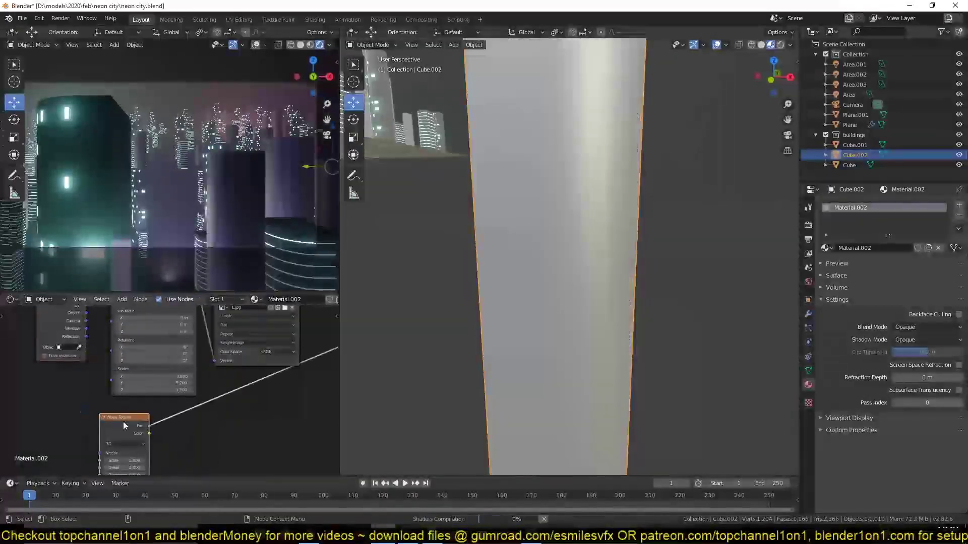
middle_drag(141, 426, 196, 389)
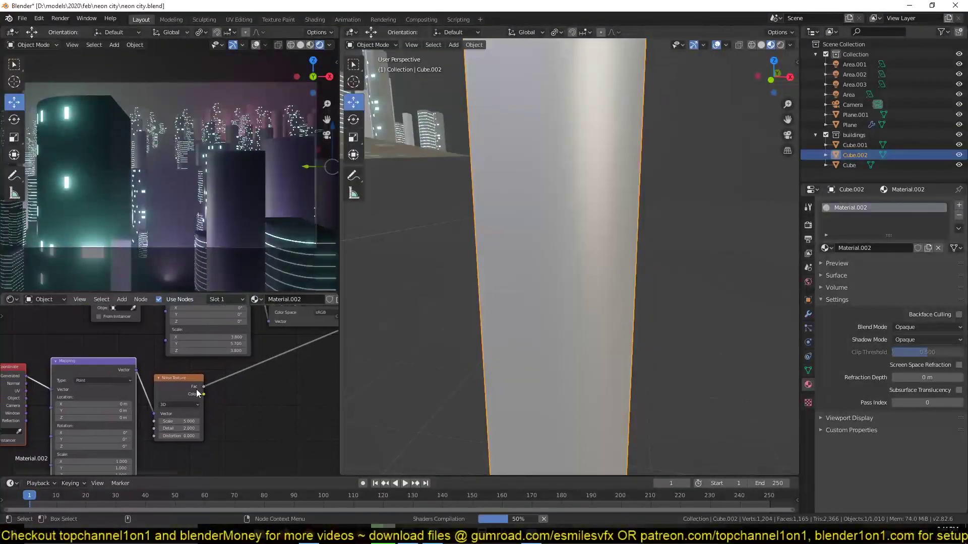
drag(181, 421, 205, 421)
middle_drag(205, 421, 113, 440)
key(shift+a)
click(180, 303)
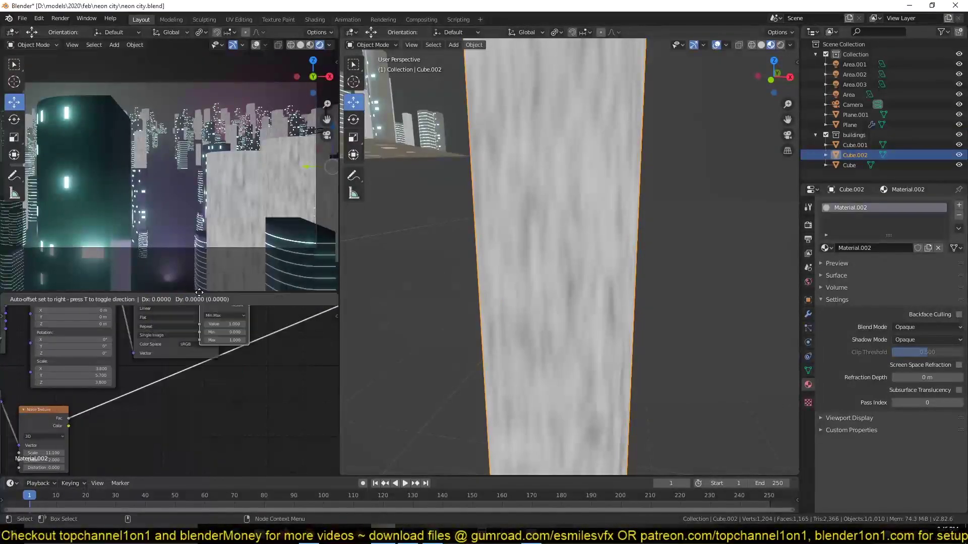
key(ctrl+z)
Insert a ColorRamp after the Noise Texture and adjust its stops for stronger contrast.
key(shift+a)
click(251, 309)
click(158, 419)
drag(159, 419, 213, 419)
Add a Math node set to Greater Than comparing the grid image with the ColorRamp, and fine-tune the ramp's stop.
scroll(212, 419, down, 2)
key(shift+a)
click(249, 281)
click(223, 386)
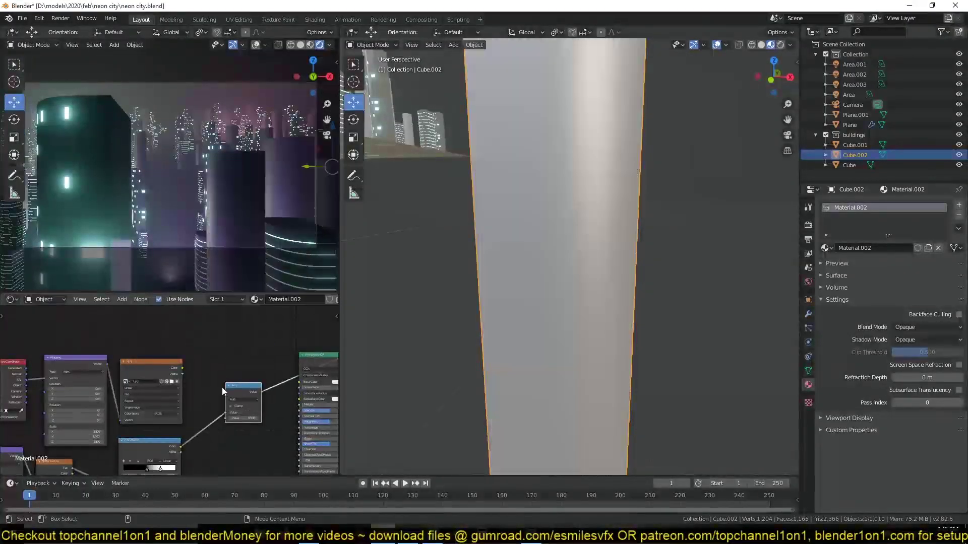
click(244, 399)
click(251, 416)
scroll(247, 407, up, 2)
scroll(218, 388, down, 2)
drag(211, 426, 195, 428)
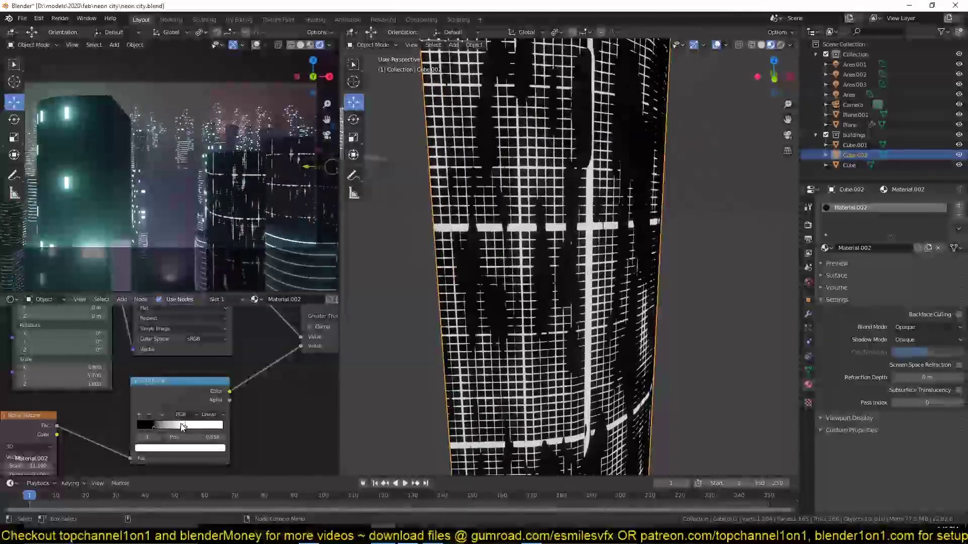
Try swapping the two inputs of the Greater Than node.
middle_drag(212, 383, 190, 442)
click(309, 374)
click(235, 365)
scroll(280, 405, down, 1)
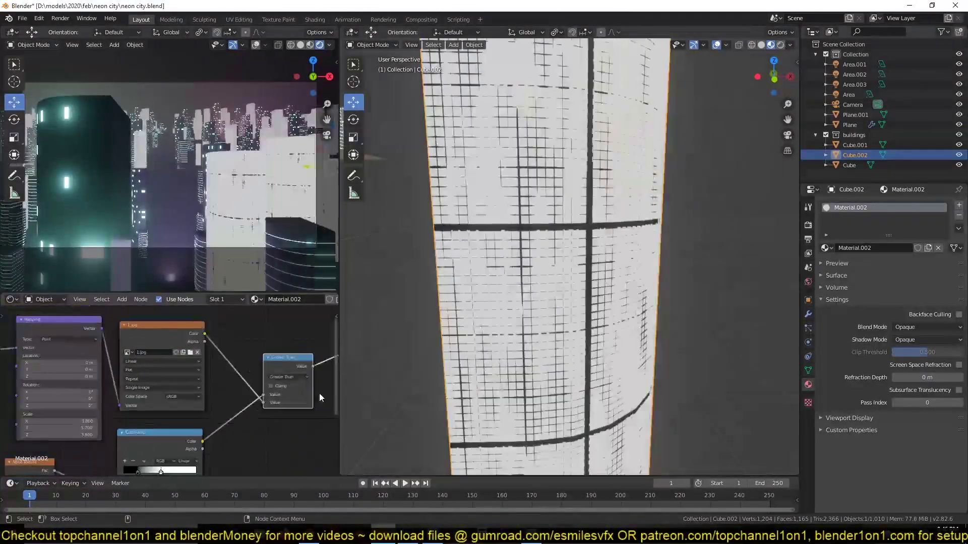
drag(287, 373, 288, 371)
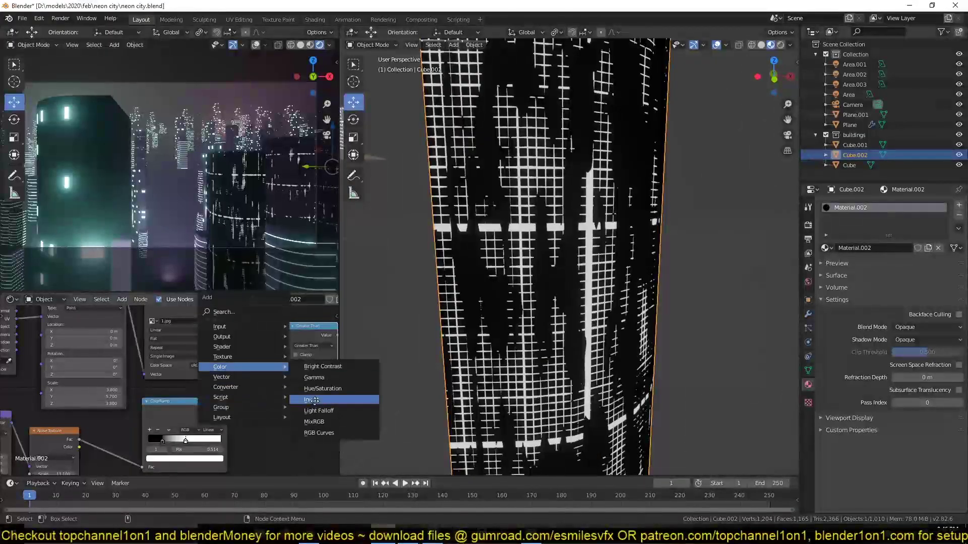
Try an Invert node between the ColorRamp and the Greater Than node, and remove it again.
click(314, 402)
click(281, 374)
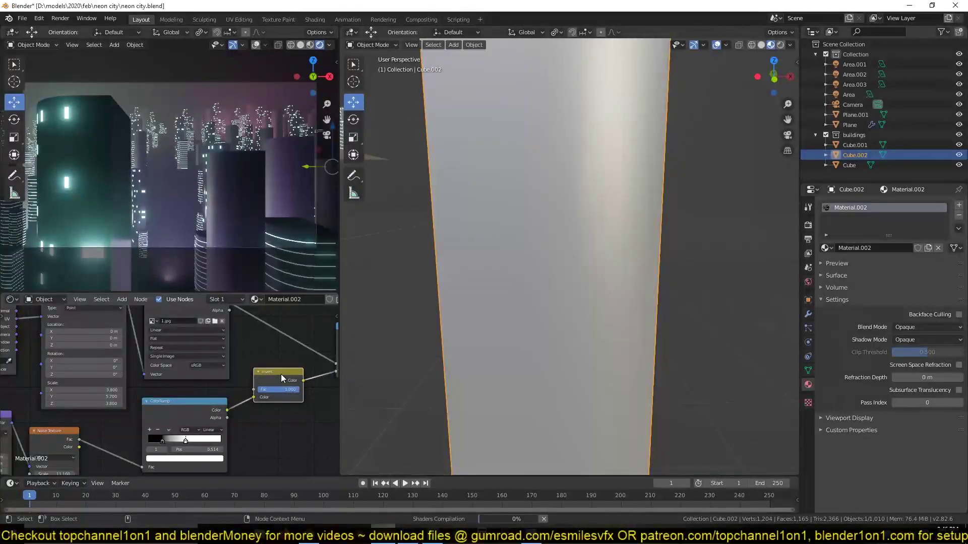
middle_drag(413, 332, 358, 330)
key(ctrl+x)
Readjust the ColorRamp stop and connect the Greater Than output to the Principled shader's Emission.
scroll(227, 425, down, 3)
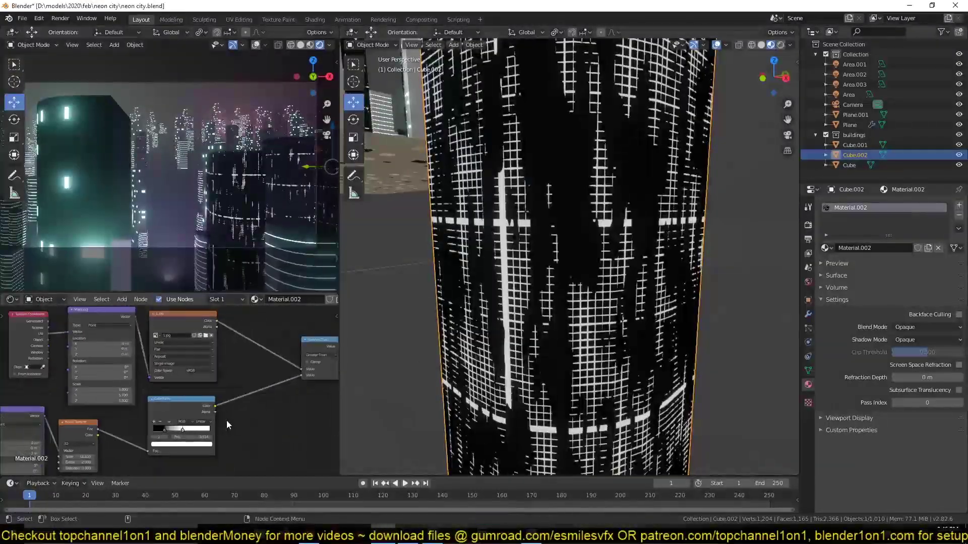
scroll(176, 439, up, 1)
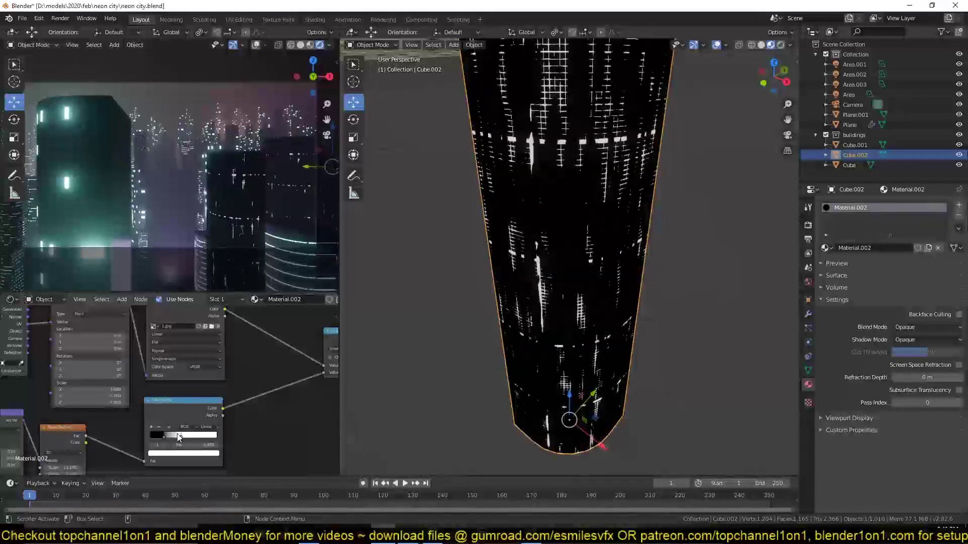
middle_drag(179, 438, 301, 371)
middle_drag(212, 397, 116, 444)
drag(242, 376, 167, 360)
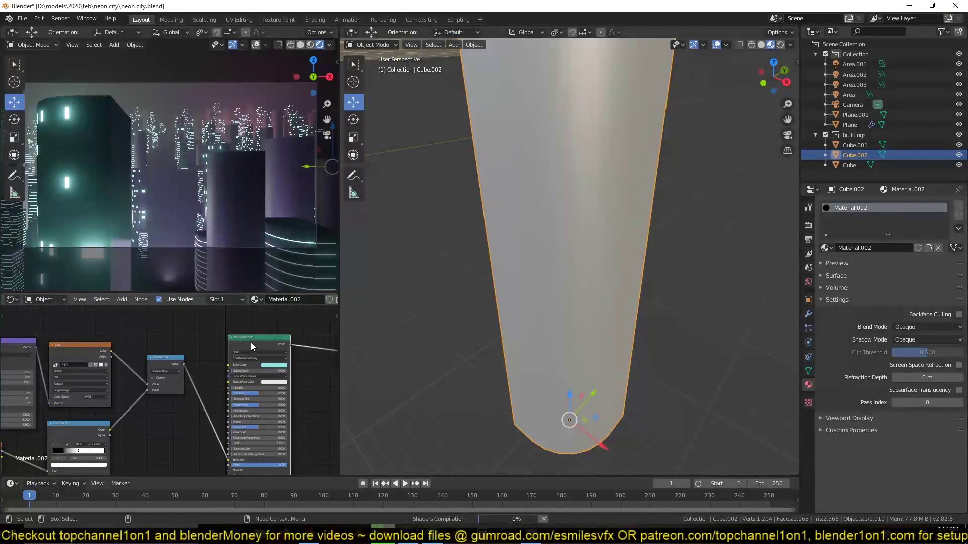
scroll(247, 353, up, 1)
Insert a Mix node after the Greater Than node, with a dark Color1 and a bright pale-blue Color2.
key(shift+a)
mouse_move(241, 399)
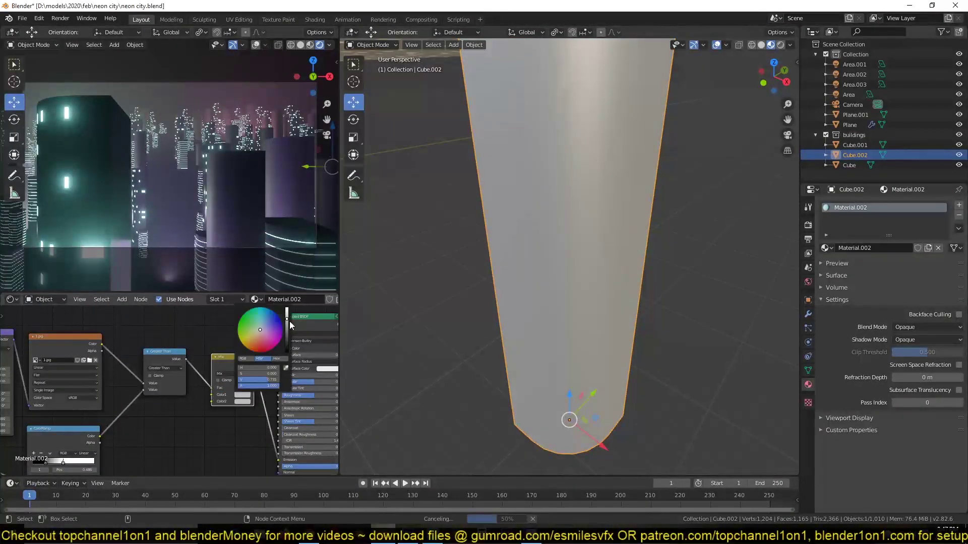
scroll(235, 452, up, 2)
click(286, 408)
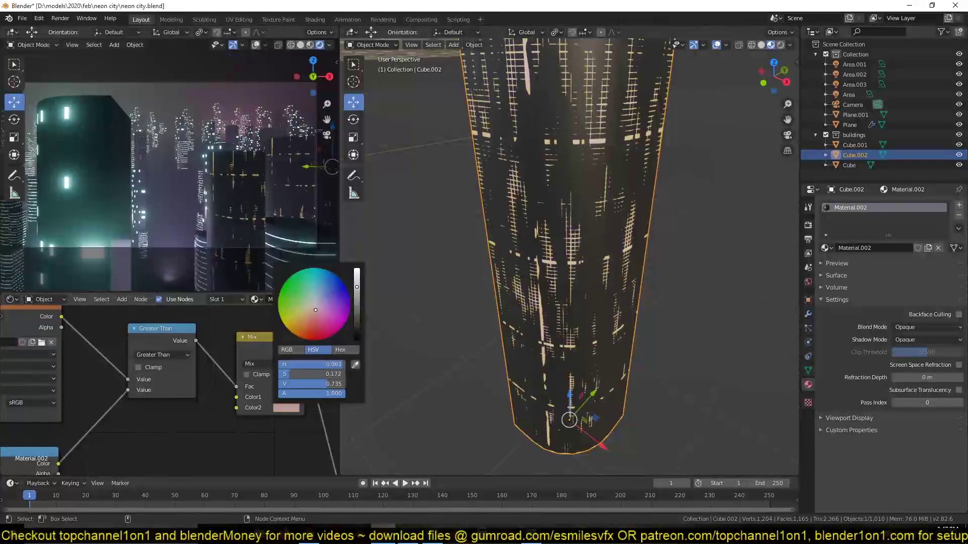
key(Return)
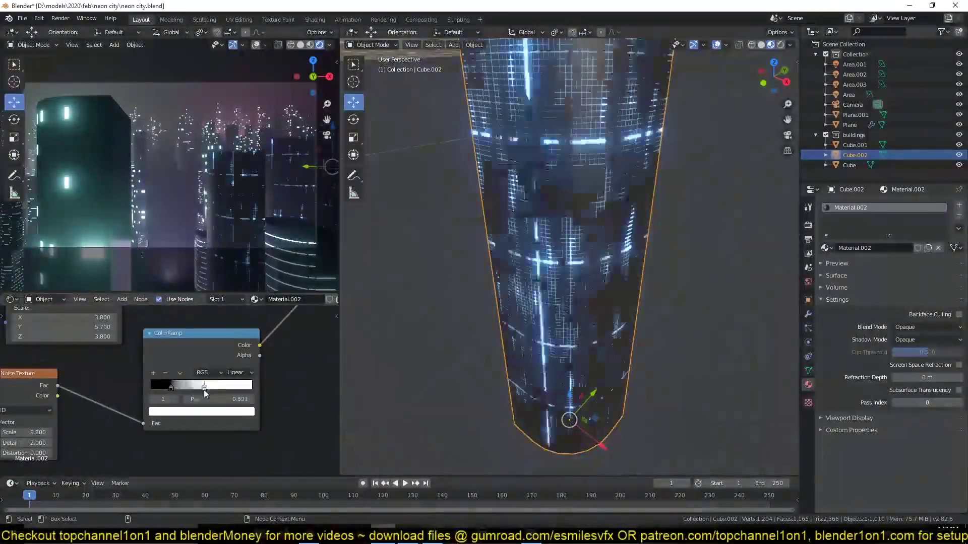
Move the ColorRamp's white stop to about 0.732 and connect the ramp to the first value of the Greater Than node.
drag(205, 391, 225, 390)
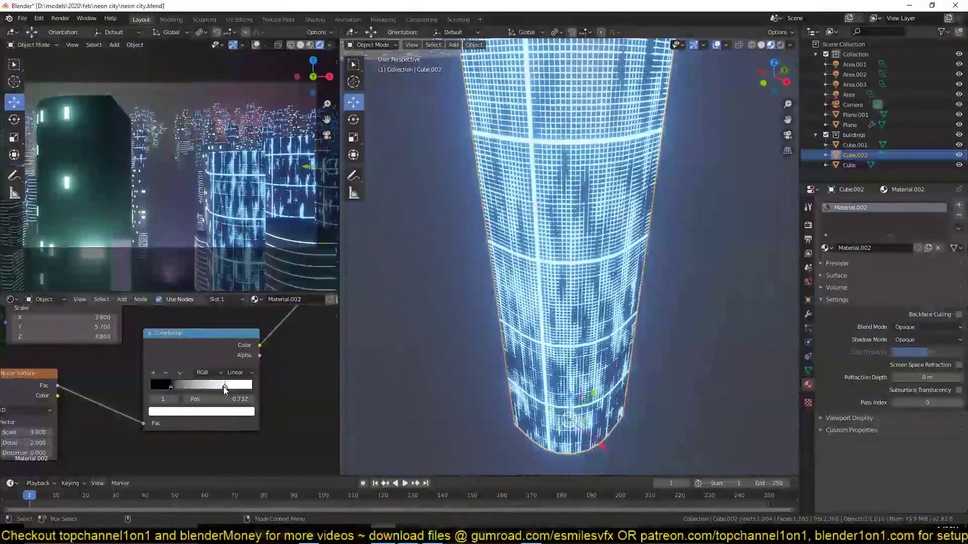
middle_drag(180, 389, 101, 449)
drag(149, 430, 219, 345)
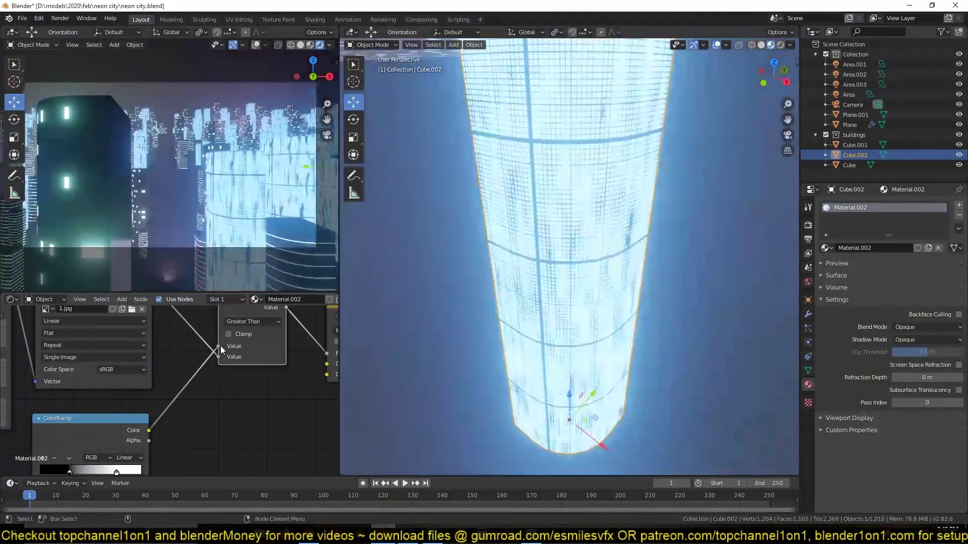
middle_drag(204, 390, 162, 446)
drag(162, 446, 158, 443)
middle_drag(159, 443, 201, 420)
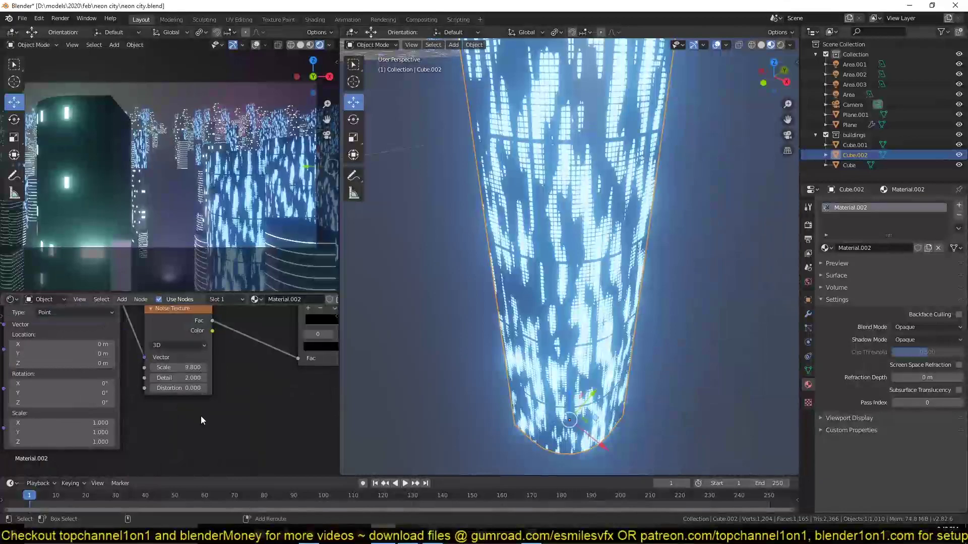
Add a Voronoi Texture, preview it on the tower and set it to 3D with a scale of about 4.1.
click(253, 383)
click(229, 417)
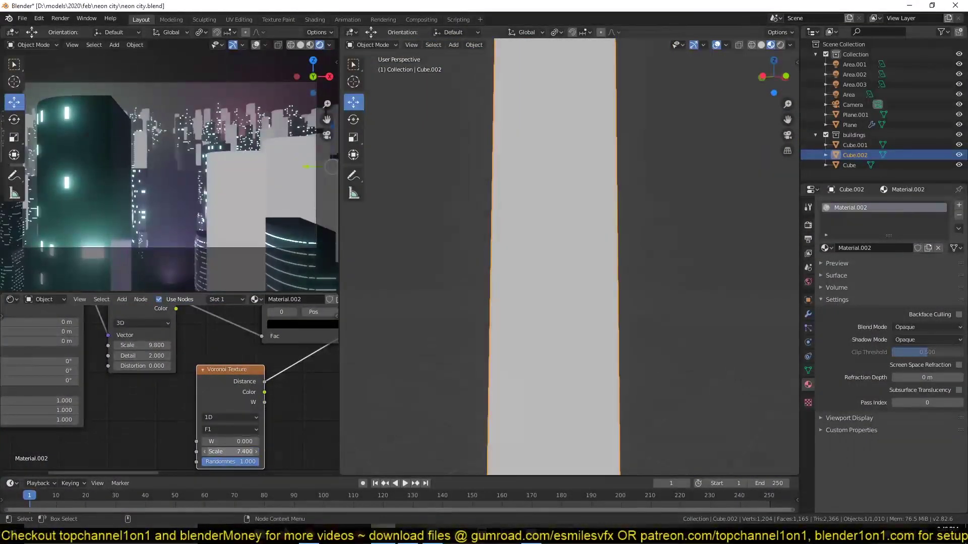
click(231, 418)
click(249, 408)
middle_drag(383, 353, 373, 426)
click(241, 449)
middle_drag(696, 353, 714, 394)
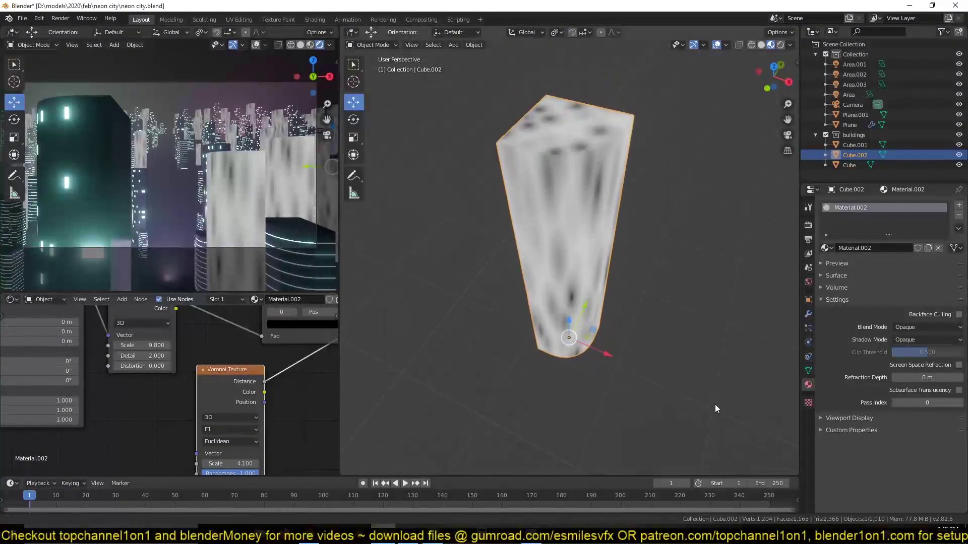
Drive the ColorRamp with the Voronoi distance, using the Manhattan metric, a scale of 11 and a tighter black stop.
middle_drag(630, 403, 620, 353)
middle_drag(318, 307, 219, 385)
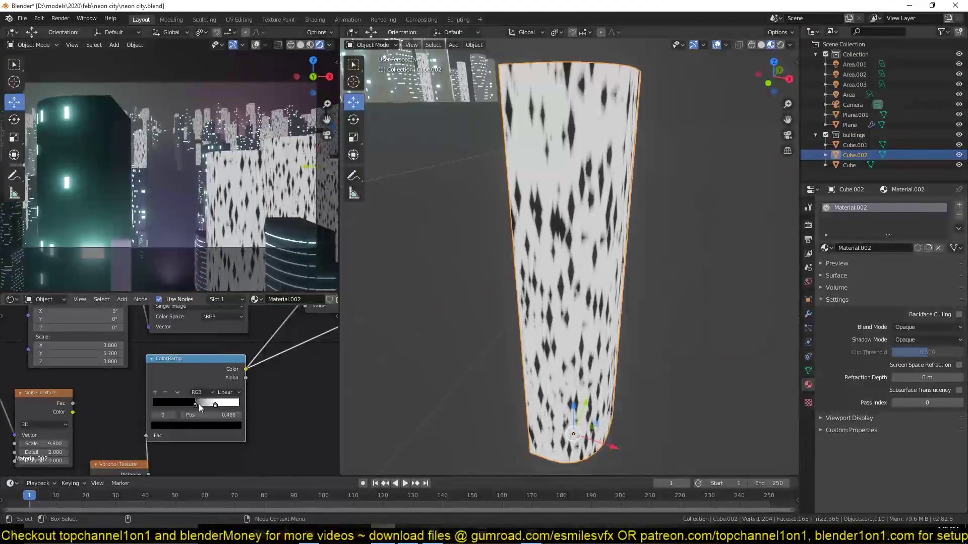
drag(195, 409, 202, 407)
middle_drag(202, 407, 234, 353)
scroll(234, 353, down, 2)
drag(241, 449, 218, 453)
scroll(216, 384, up, 2)
scroll(131, 404, up, 1)
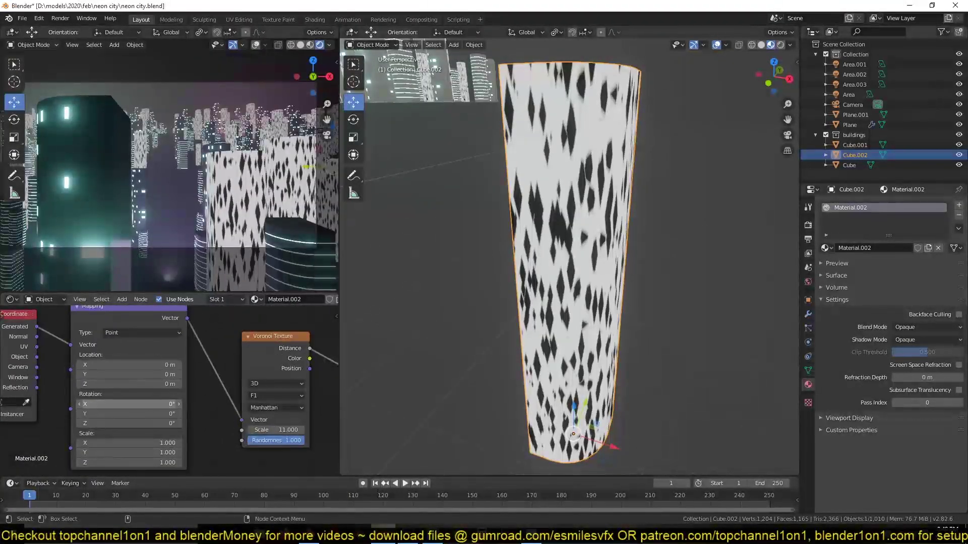
Change the Voronoi distance metric to Chebychev and raise its scale to about 12.7.
click(276, 407)
click(256, 461)
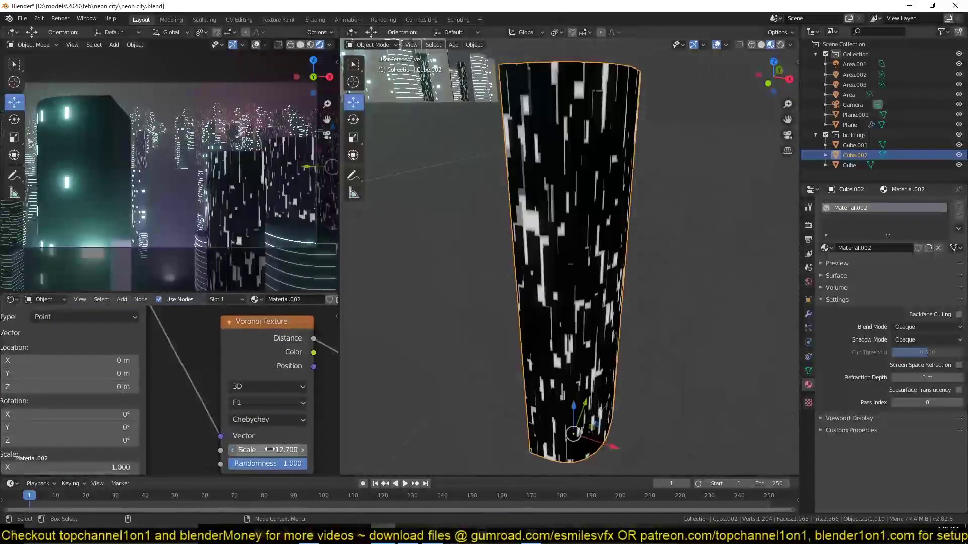
scroll(256, 461, up, 2)
Preview the Greater Than output on the tower and move the ColorRamp's black stop to about 0.5.
scroll(239, 385, down, 3)
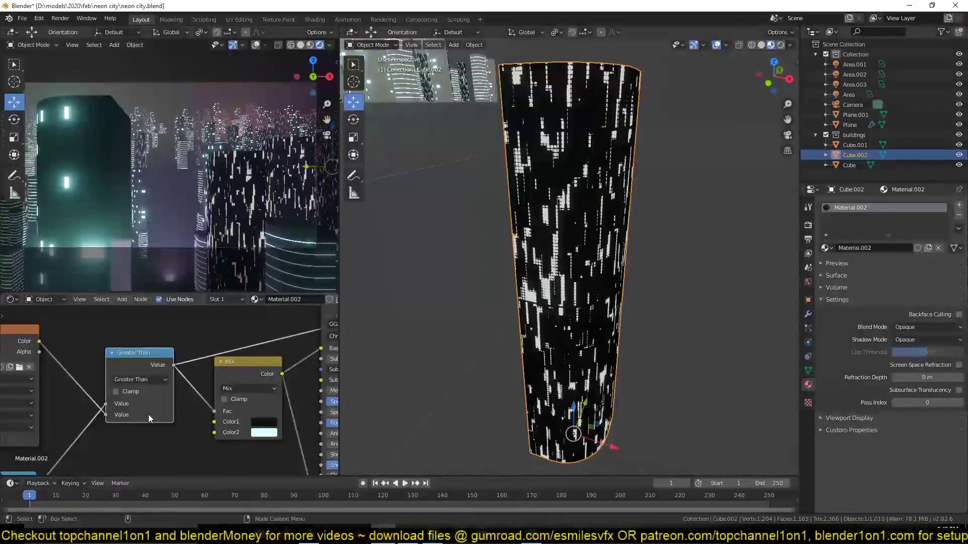
scroll(148, 414, up, 3)
drag(142, 405, 149, 409)
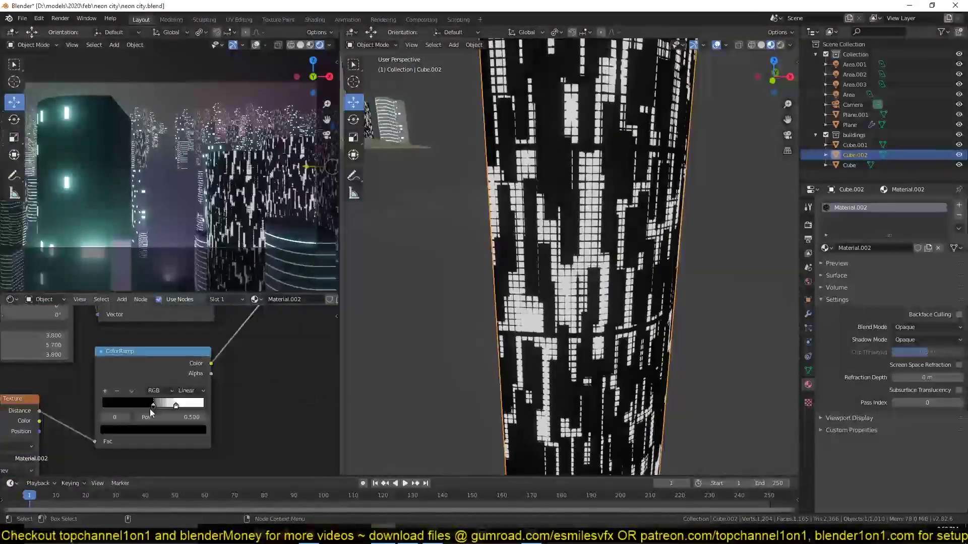
Change the rotation on the Voronoi texture's Mapping node and save the file.
middle_drag(150, 409, 313, 383)
scroll(182, 418, up, 2)
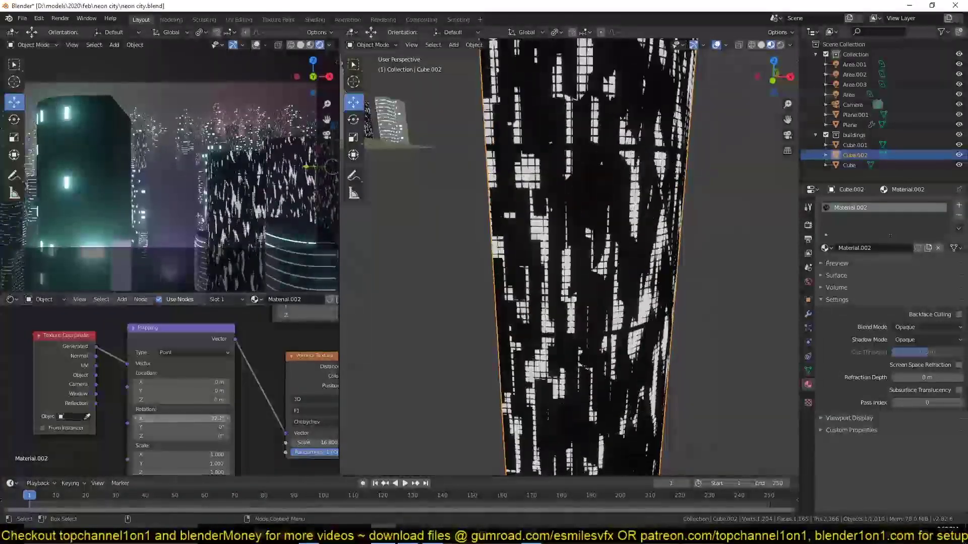
middle_drag(256, 418, 247, 377)
drag(172, 431, 222, 431)
key(ctrl+s)
Shift the black stop of the Voronoi ColorRamp lower so more of the tower's windows light up.
middle_drag(222, 431, 70, 447)
drag(157, 418, 174, 418)
middle_drag(282, 338, 177, 397)
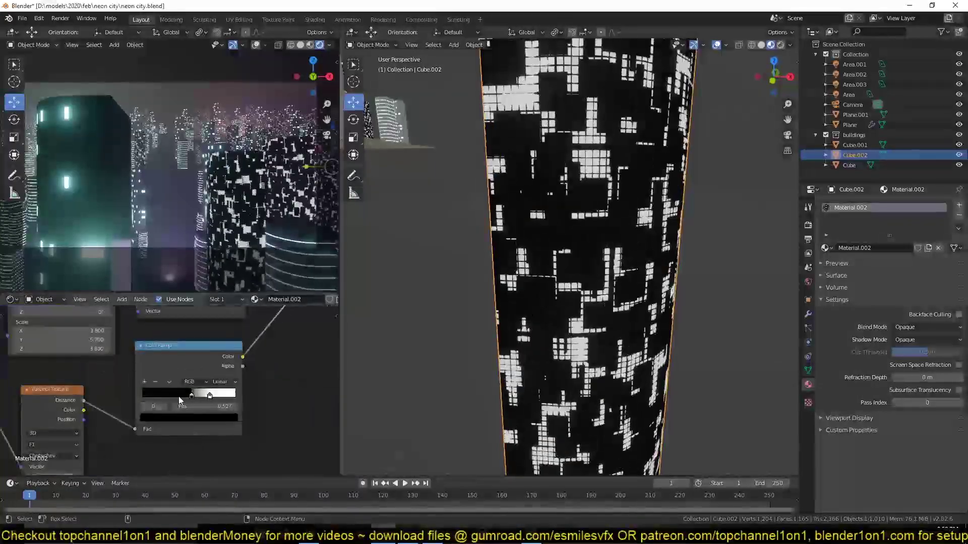
drag(186, 402, 164, 402)
Reconnect the Voronoi ColorRamp to the Greater Than node and feed that node's output into the Mix factor.
middle_drag(263, 349, 182, 449)
drag(161, 457, 225, 389)
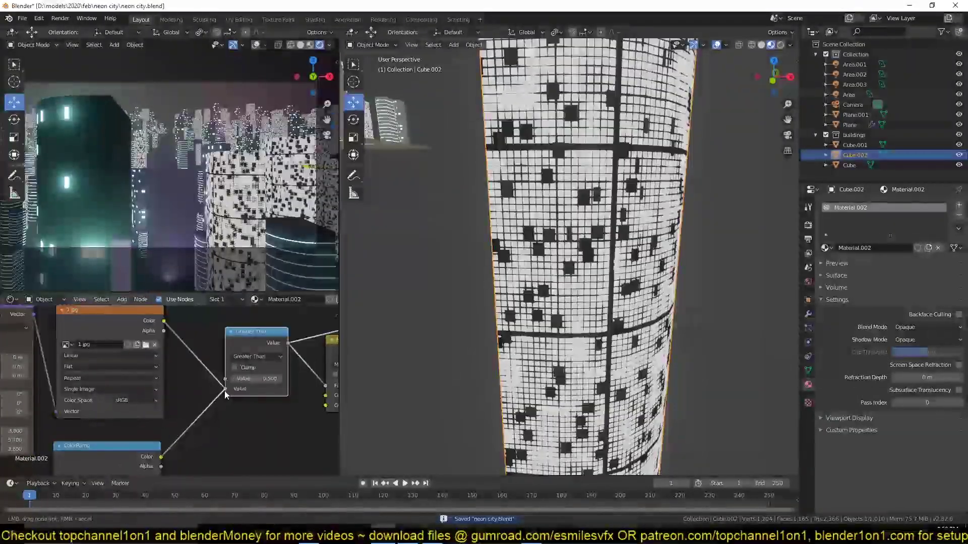
middle_drag(282, 353, 75, 392)
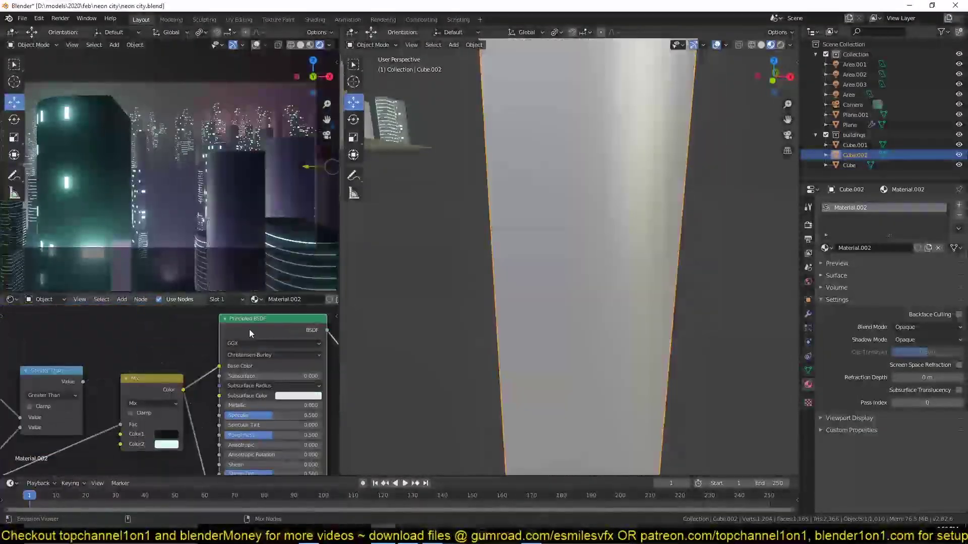
middle_drag(149, 416, 250, 360)
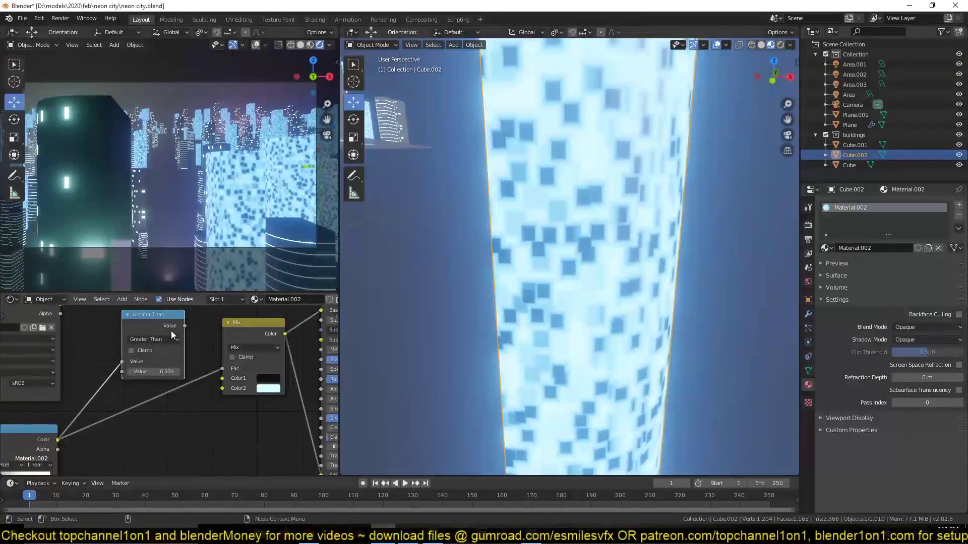
drag(184, 327, 222, 368)
mouse_move(159, 371)
mouse_down()
mouse_move(181, 371)
mouse_move(164, 372)
mouse_move(174, 372)
mouse_move(155, 405)
mouse_up()
Insert a ColorRamp between the grid image and the Greater Than node, with its white stop at about 0.238.
scroll(193, 343, down, 1)
key(shift+a)
mouse_move(132, 387)
click(221, 264)
mouse_move(162, 330)
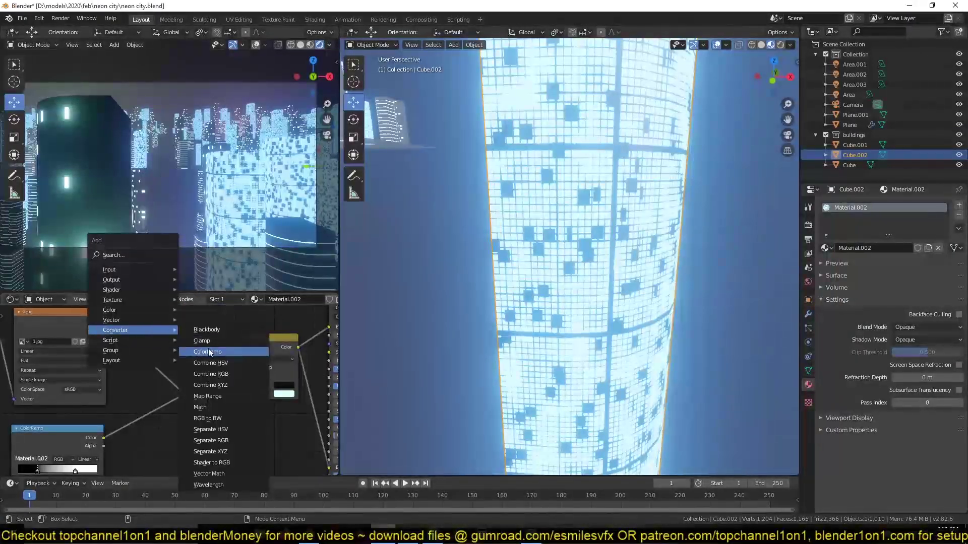
click(208, 348)
click(170, 359)
drag(168, 364, 155, 368)
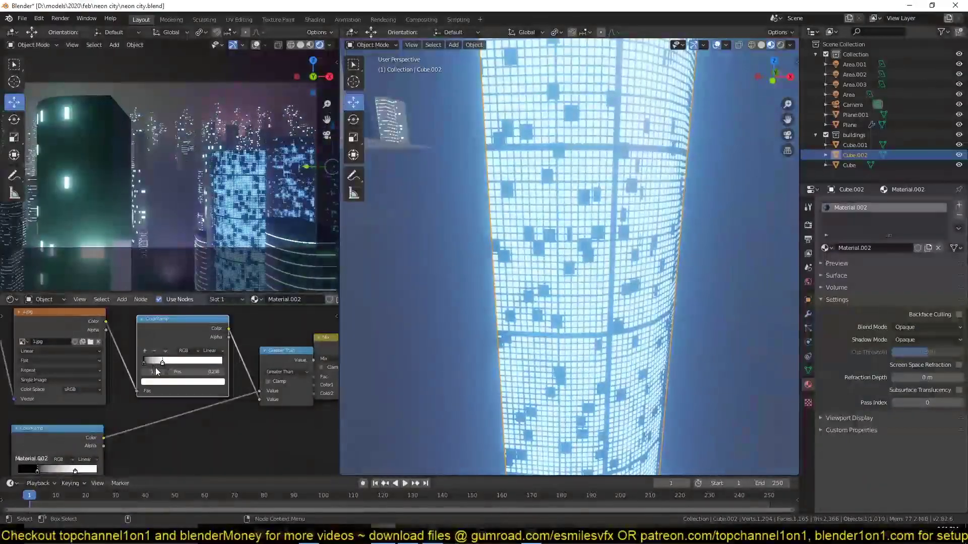
Save the file, add a new cube beside the existing towers in front view and start scaling it.
scroll(521, 303, down, 3)
middle_drag(521, 302, 587, 262)
key(Tab)
key(Tab)
scroll(587, 262, down, 3)
middle_drag(593, 319, 592, 289)
key(ctrl+s)
key(shift+a)
click(660, 339)
key(KP_1)
key(g)
click(675, 357)
key(s)
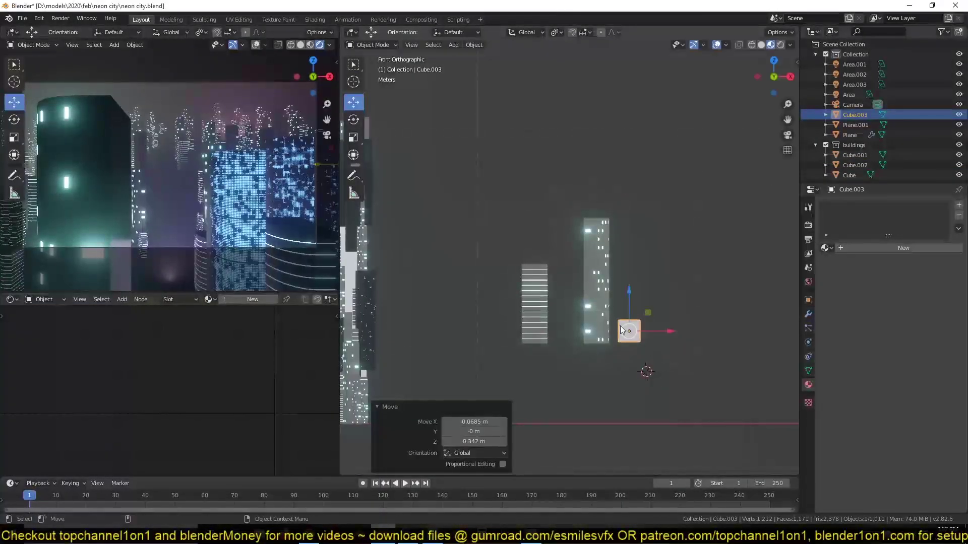
Link materials from the neighbouring tower to the new cube building.
shift+click(595, 298)
key(ctrl+l)
click(591, 304)
middle_drag(636, 328, 603, 348)
click(617, 347)
shift+click(604, 264)
key(ctrl+l)
click(604, 266)
Move the new tower into the buildings collection and save the file.
click(624, 350)
key(KP_Decimal)
middle_drag(643, 270, 580, 324)
key(m)
click(654, 277)
key(ctrl+s)
Duplicate the new blue-windowed tower along the X axis.
scroll(654, 277, down, 10)
click(494, 310)
click(600, 320)
key(shift+d)
key(x)
click(683, 398)
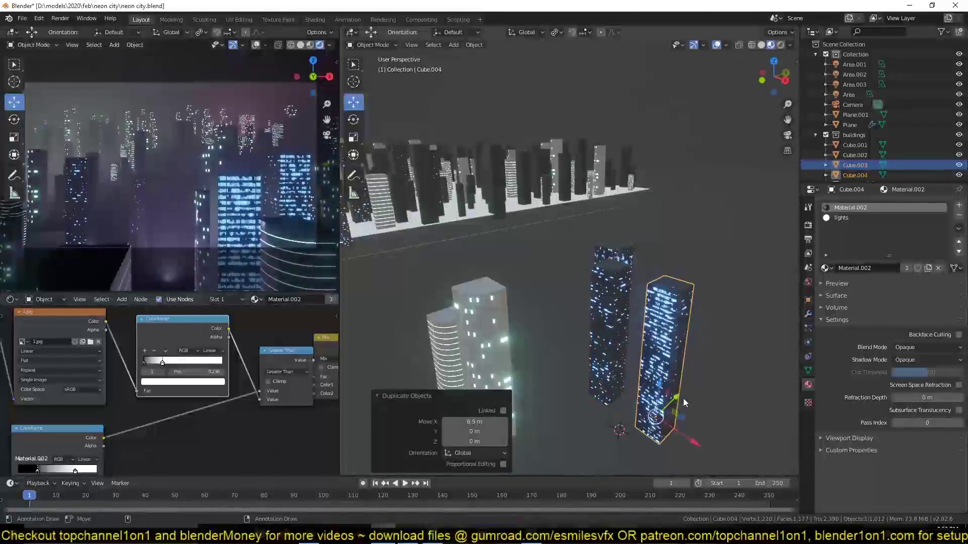
Cut five evenly spaced loops around the duplicated tower and bevel them into horizontal bands.
middle_drag(683, 398, 608, 261)
key(Tab)
key(ctrl+r)
scroll(607, 261, up, 4)
click(607, 261)
right_click(607, 261)
key(ctrl+b)
click(749, 223)
Assign a new third material to the tower's horizontal bands and save the file.
click(841, 282)
click(958, 206)
click(873, 271)
click(846, 281)
key(Tab)
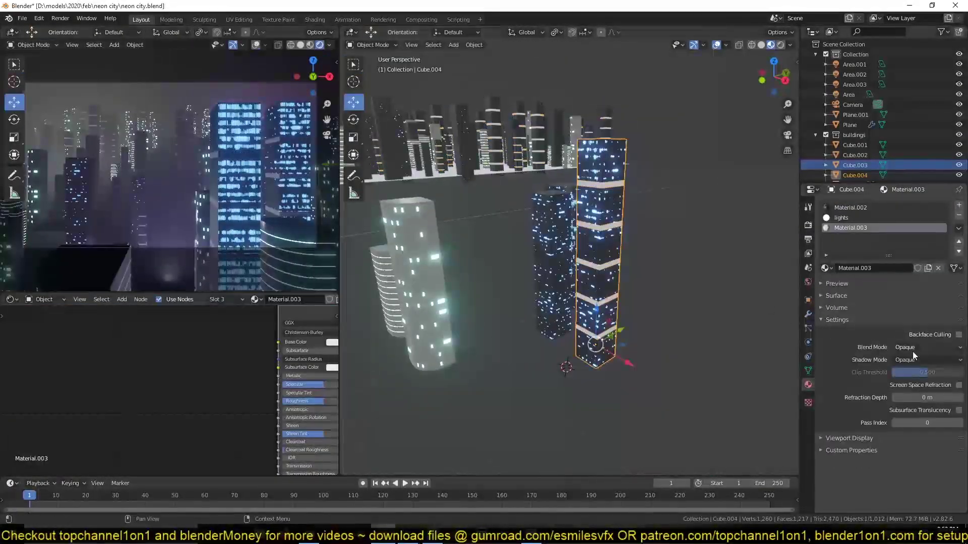
click(442, 362)
key(ctrl+s)
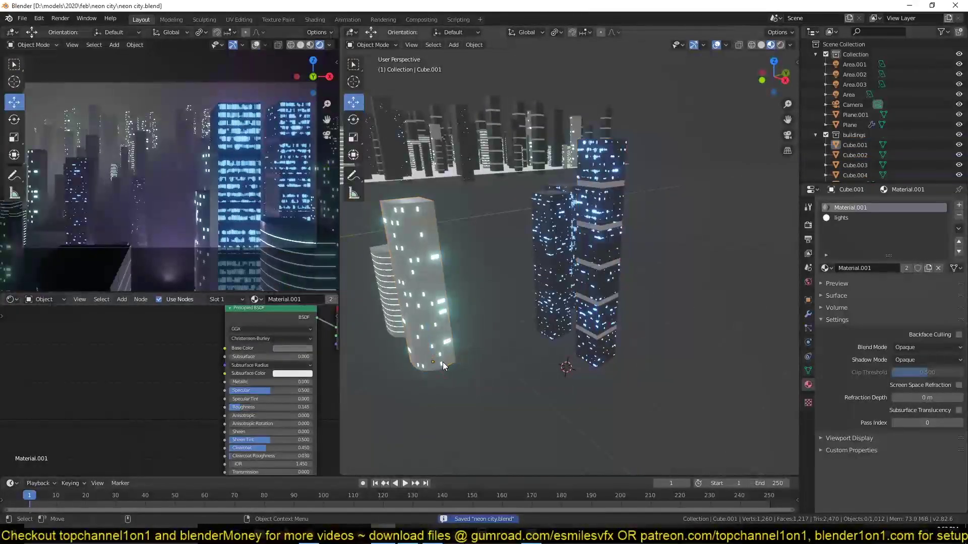
Duplicate the banded tower and open the copy's mesh for editing in top view.
scroll(454, 373, down, 4)
middle_drag(465, 384, 537, 416)
click(690, 431)
key(Tab)
key(KP_7)
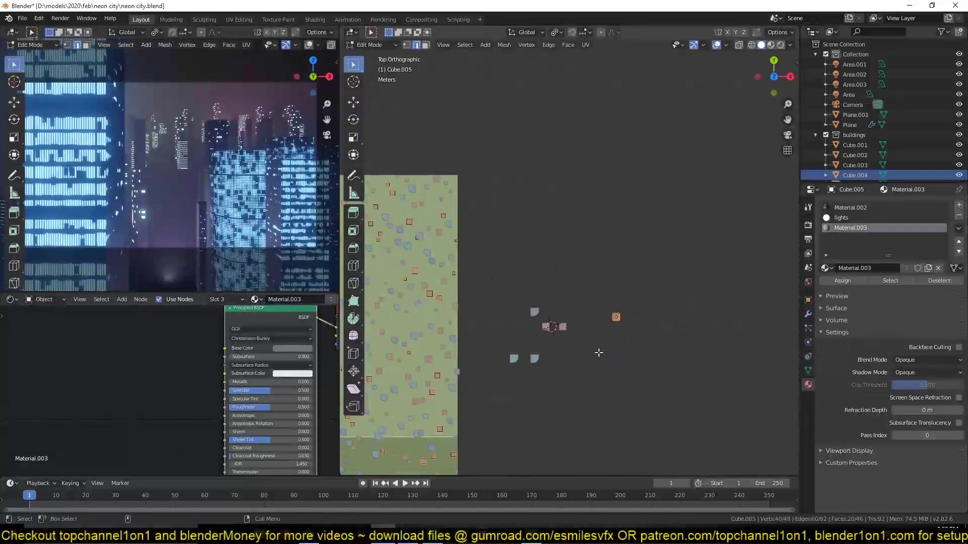
Replace the copied tower's box mesh with a tall cylinder that keeps the window material.
key(shift+a)
key(Escape)
key(shift+a)
click(622, 349)
key(KP_1)
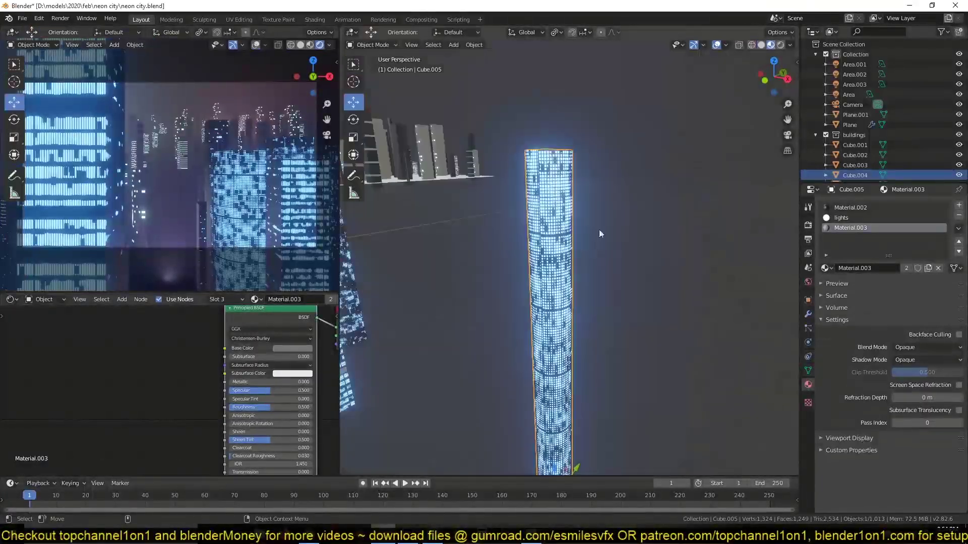
Model a thin fin rising above the cylindrical tower's rim and save the file.
key(Tab)
key(KP_Decimal)
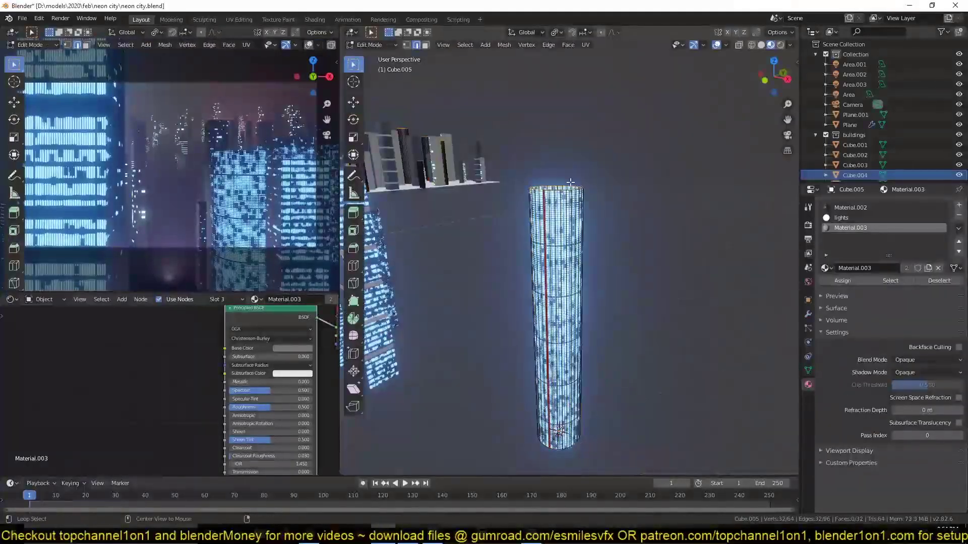
key(Tab)
middle_drag(574, 186, 464, 276)
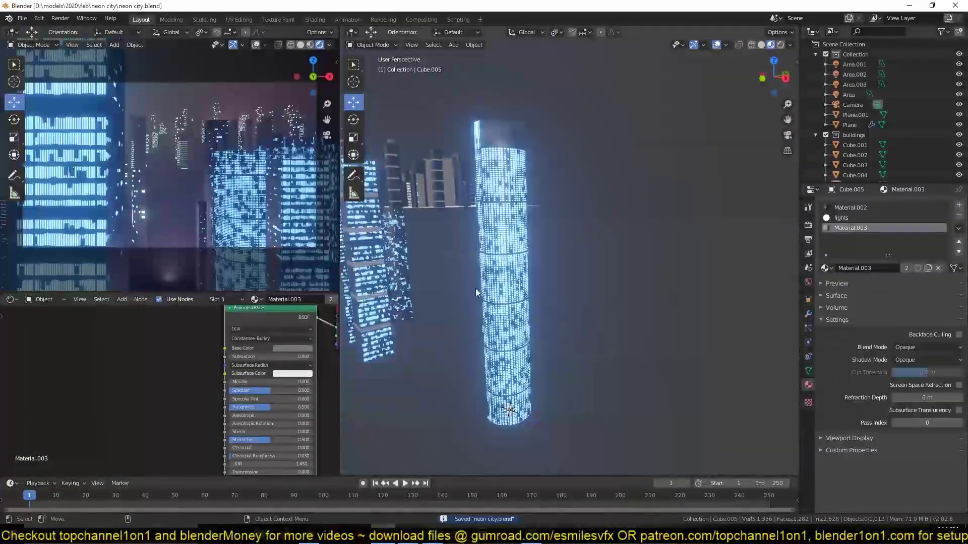
scroll(510, 328, down, 3)
key(ctrl+s)
Darken the base colour of the ground plane's material and save the file.
scroll(510, 327, down, 2)
middle_drag(510, 328, 454, 302)
scroll(453, 302, up, 2)
click(850, 124)
click(836, 276)
click(923, 350)
drag(948, 232, 947, 313)
key(alt+a)
middle_drag(554, 302, 612, 273)
key(ctrl+s)
Duplicate the central strip plane and delete part of its mesh, leaving a single line of edges.
click(555, 242)
scroll(613, 261, up, 3)
key(z)
key(shift+d)
click(642, 325)
key(Tab)
key(x)
key(Tab)
Give the edge line the lights material and add a Skin modifier to it.
click(827, 248)
click(841, 273)
click(808, 314)
click(890, 205)
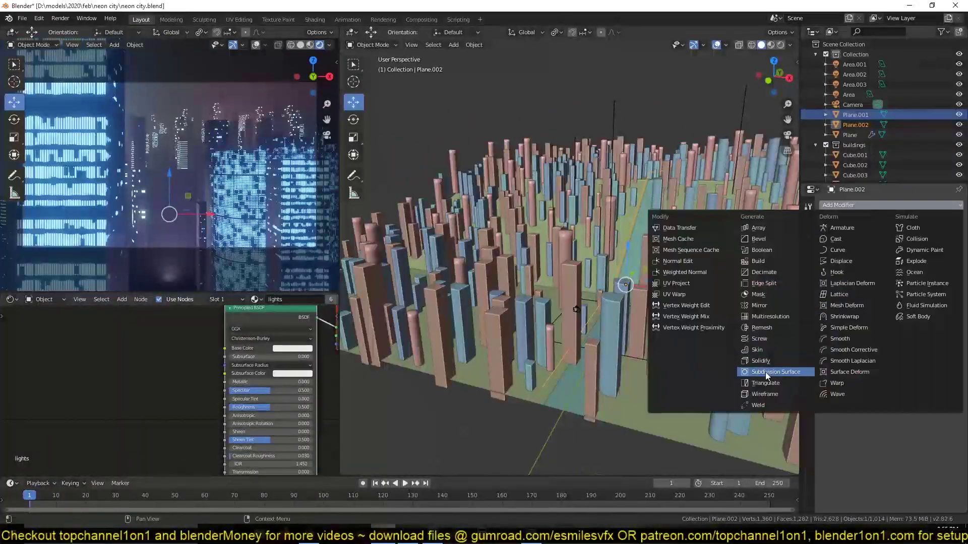
click(748, 371)
Scale the line's skin vertices down by a factor of 0.42, shrink them further and save the file.
key(Tab)
key(ctrl+s)
key(ctrl+a)
click(576, 309)
key(ctrl+a)
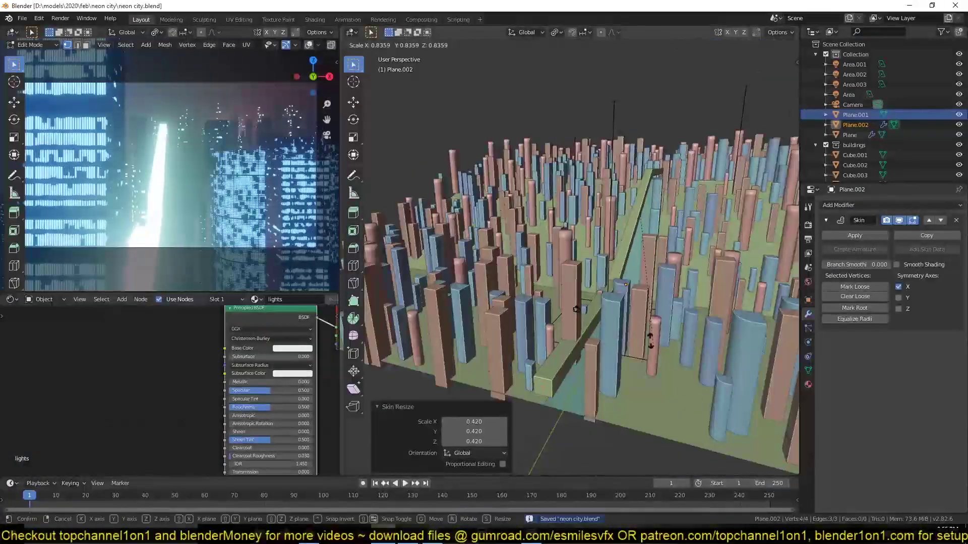
click(635, 301)
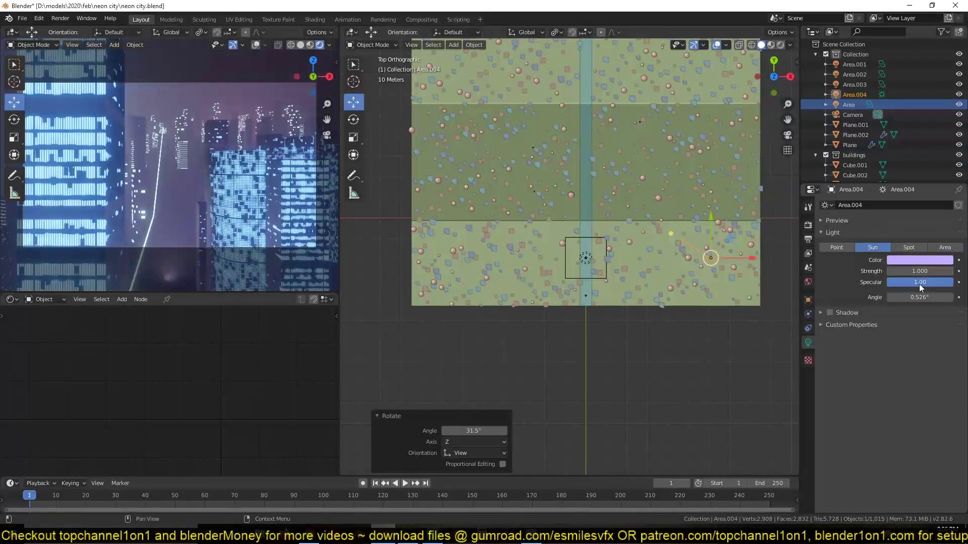
Adjust the duplicated sun light's strength in camera view, shift its colour towards blue and save the file.
key(KP_0)
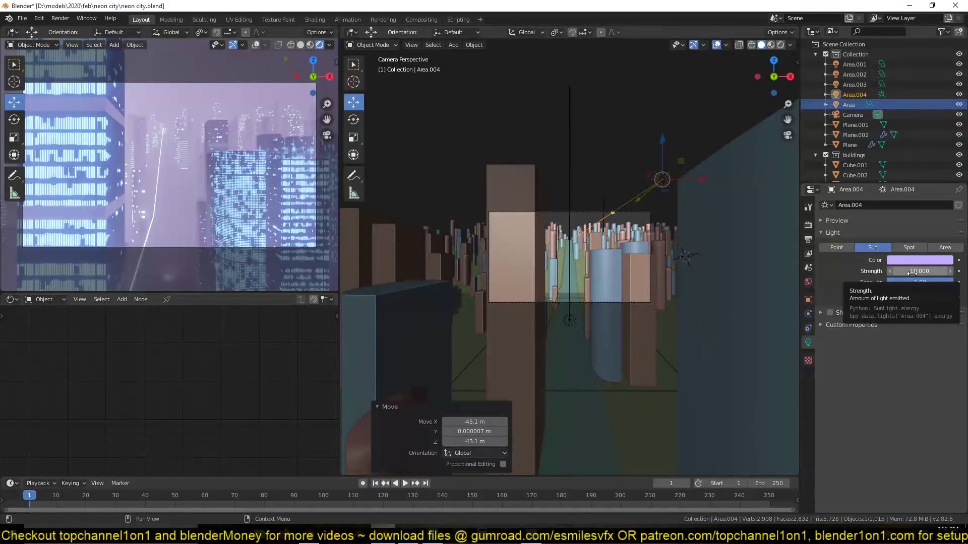
key(Return)
click(919, 260)
drag(901, 153, 905, 141)
middle_drag(682, 289, 617, 347)
scroll(617, 348, down, 5)
key(ctrl+s)
Nudge the cylindrical tower slightly, lower its Material.002 roughness to 0.155 and save the file.
scroll(618, 350, down, 6)
click(750, 234)
drag(747, 241, 751, 238)
click(808, 384)
click(857, 208)
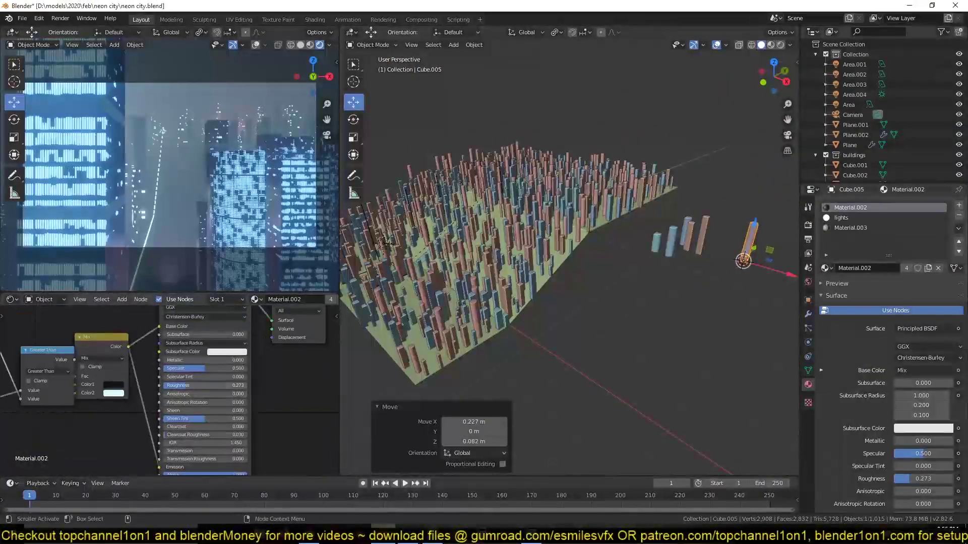
key(ctrl+s)
Delete the glowing light line and open the ground and central strip meshes together for editing.
scroll(524, 282, up, 4)
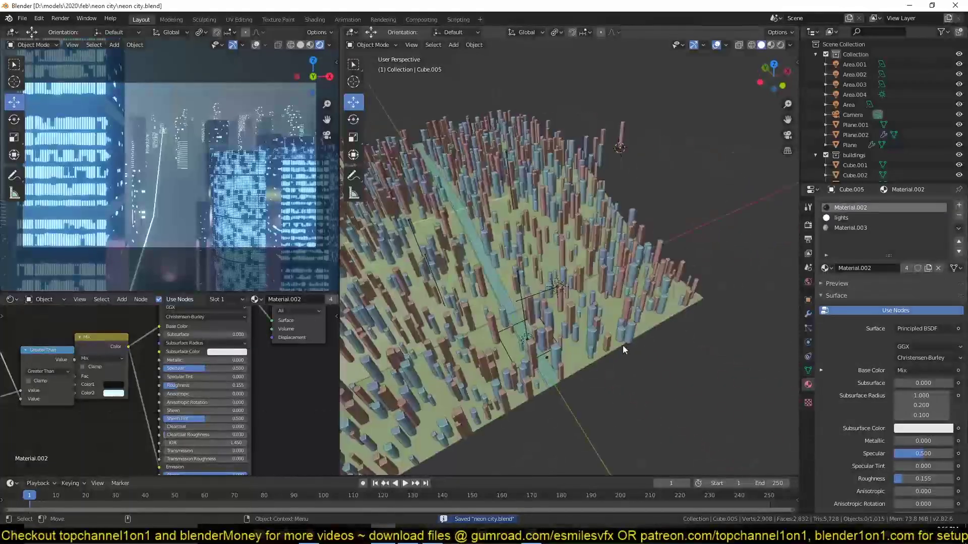
middle_drag(641, 341, 449, 382)
click(449, 382)
shift+click(448, 382)
key(Tab)
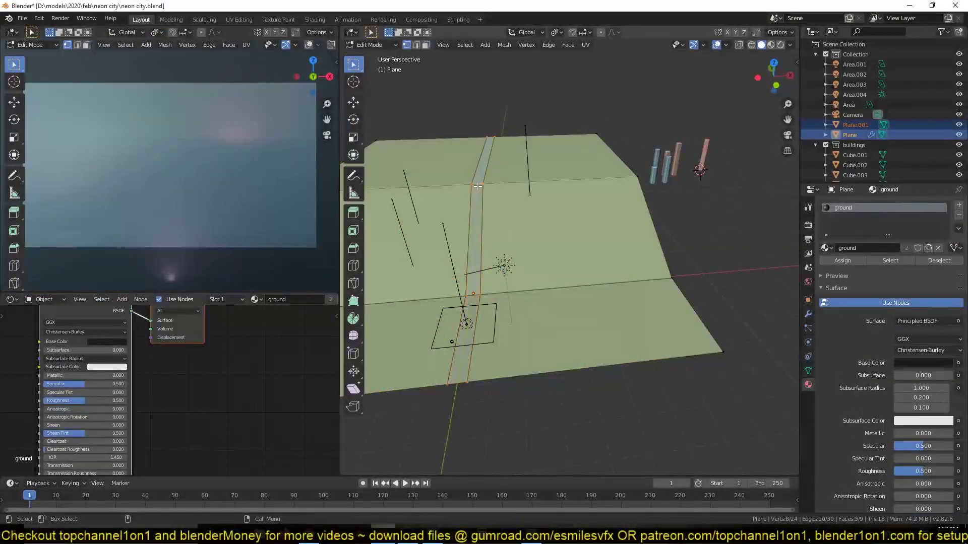
Widen the central strip and matching ground edges along X by about 3.5 times and save the file.
scroll(478, 186, down, 2)
middle_drag(477, 186, 485, 185)
key(1)
key(shift+z)
key(b)
key(s)
key(x)
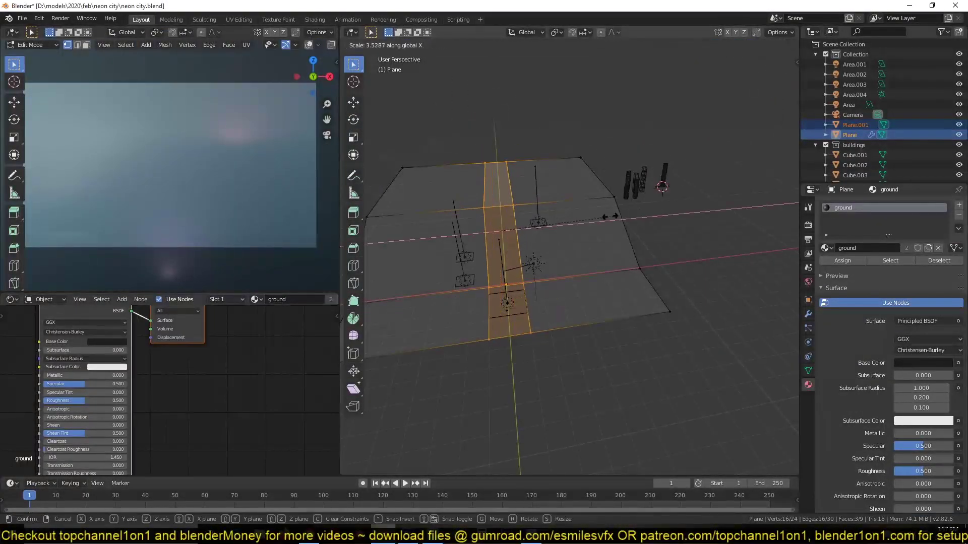
click(538, 300)
key(Tab)
key(ctrl+s)
key(shift+z)
Duplicate the area light above the strip, rotate the copy about Y and move it 18.5 m along X.
click(525, 291)
key(shift+d)
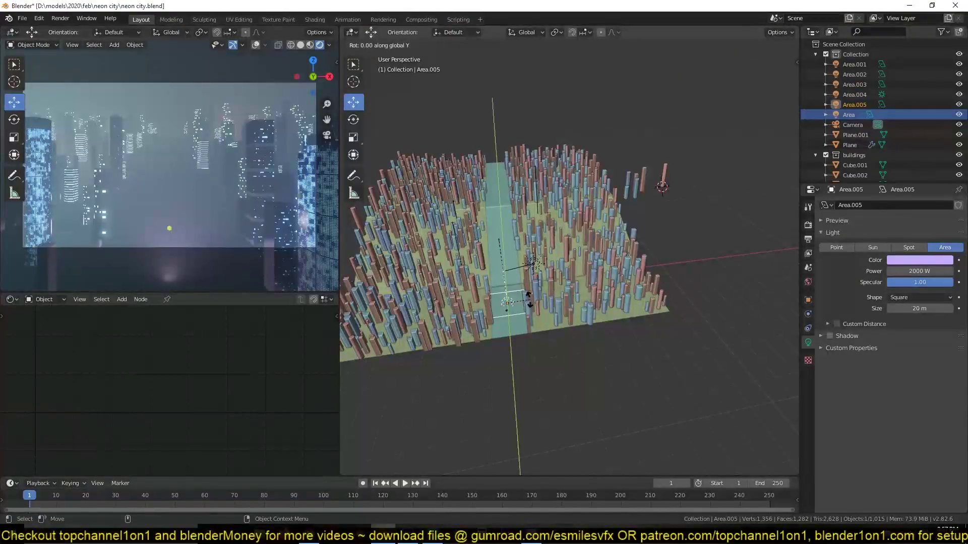
click(562, 305)
key(Return)
key(g)
key(x)
click(598, 302)
middle_drag(476, 335, 518, 320)
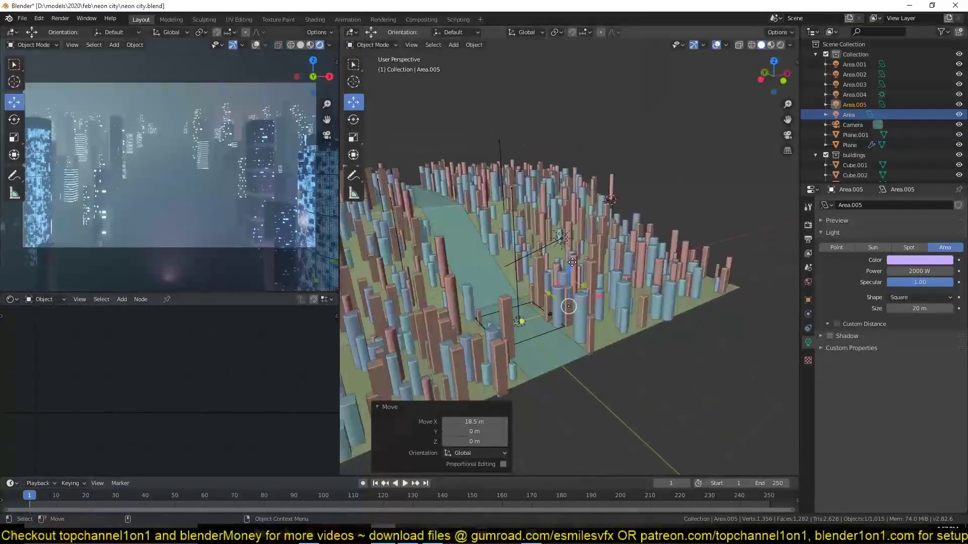
Reposition the copied area light beside the strip, shifting it about 1.08 m along X, and change its colour to pale pink.
key(g)
key(z)
click(559, 284)
middle_drag(594, 288, 563, 289)
click(932, 262)
click(902, 162)
Rotate the copied light by about -12.6° and convert it to a point light.
scroll(607, 320, up, 3)
middle_drag(606, 319, 630, 315)
key(r)
key(x)
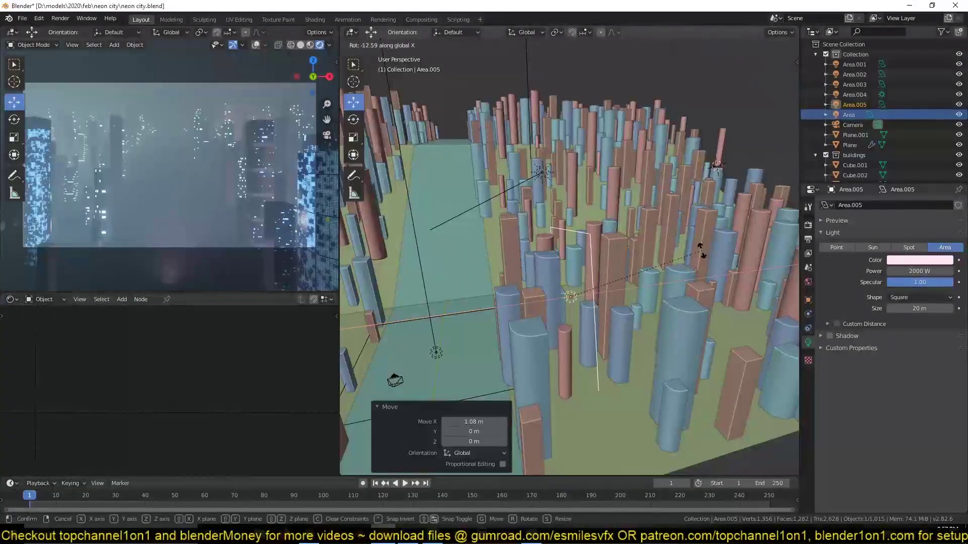
right_click(564, 258)
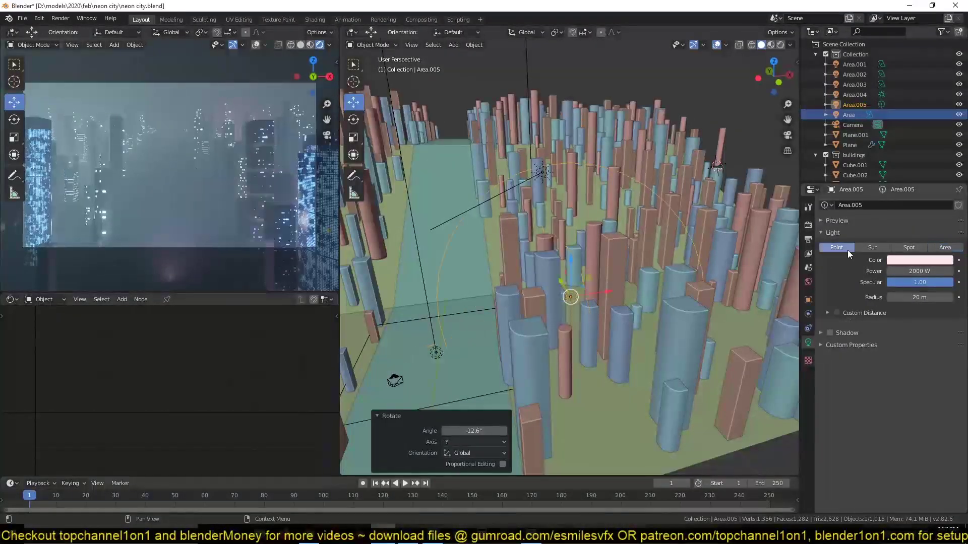
Give the central strip its own copy of the ground material with a dark grey base colour and save the file.
click(551, 305)
click(443, 297)
click(107, 341)
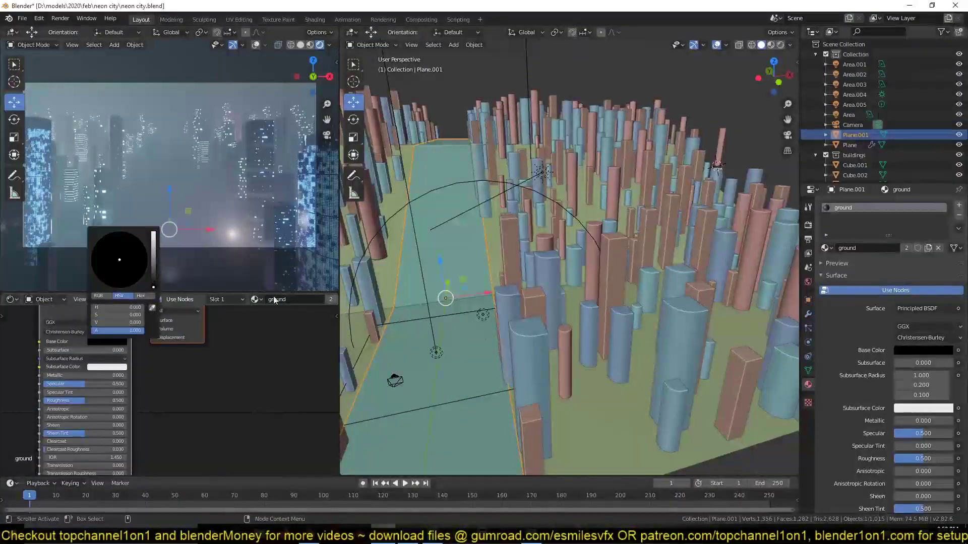
key(alt+a)
key(ctrl+s)
Select the group of source towers outside the city, scale them up uniformly and stretch them along Z.
mouse_move(534, 376)
middle_down()
mouse_move(610, 400)
mouse_move(594, 406)
mouse_move(533, 392)
middle_up()
scroll(533, 392, down, 8)
middle_drag(661, 290, 700, 292)
key(b)
drag(625, 222, 703, 282)
click(680, 330)
key(s)
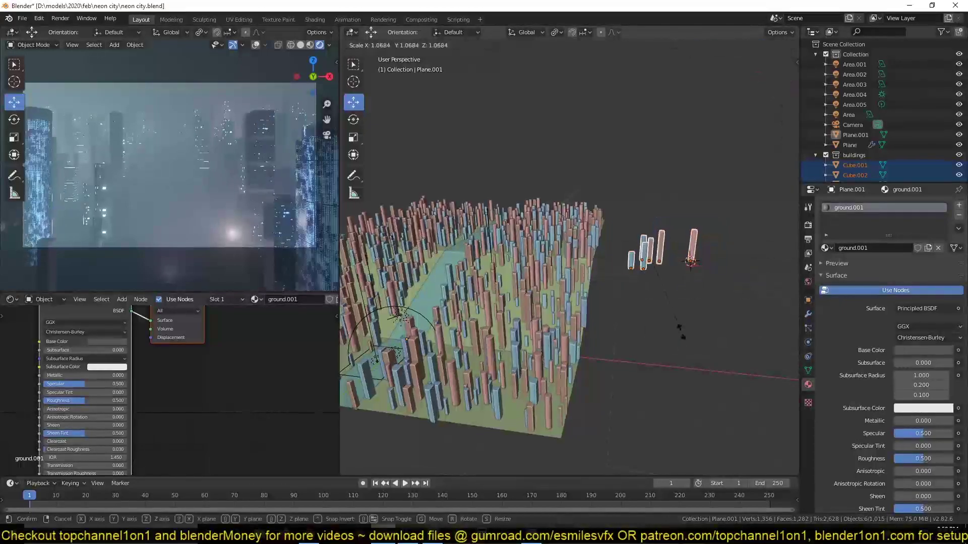
click(718, 379)
key(s)
key(z)
click(703, 352)
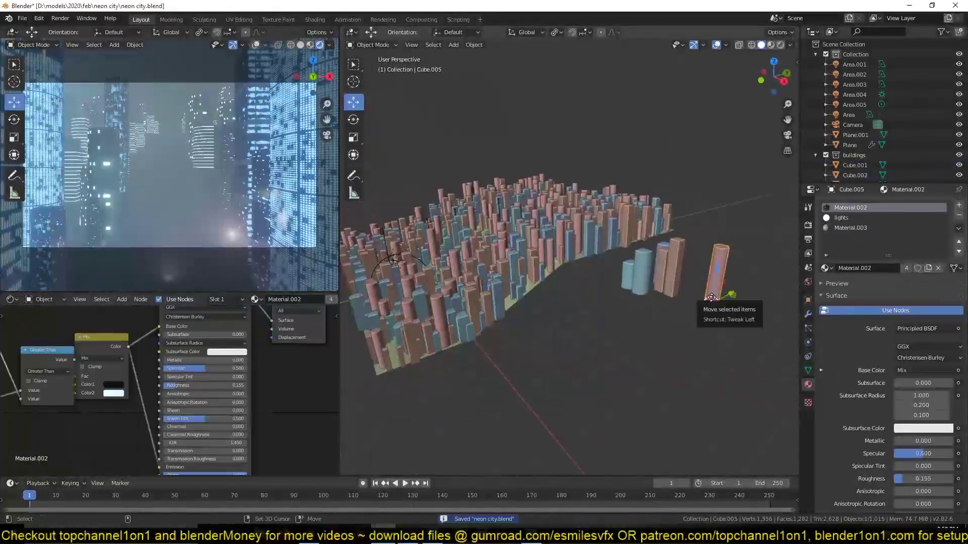
Duplicate the outlying cylindrical source tower along Y and enlarge the copy.
key(shift+d)
key(y)
click(734, 308)
key(s)
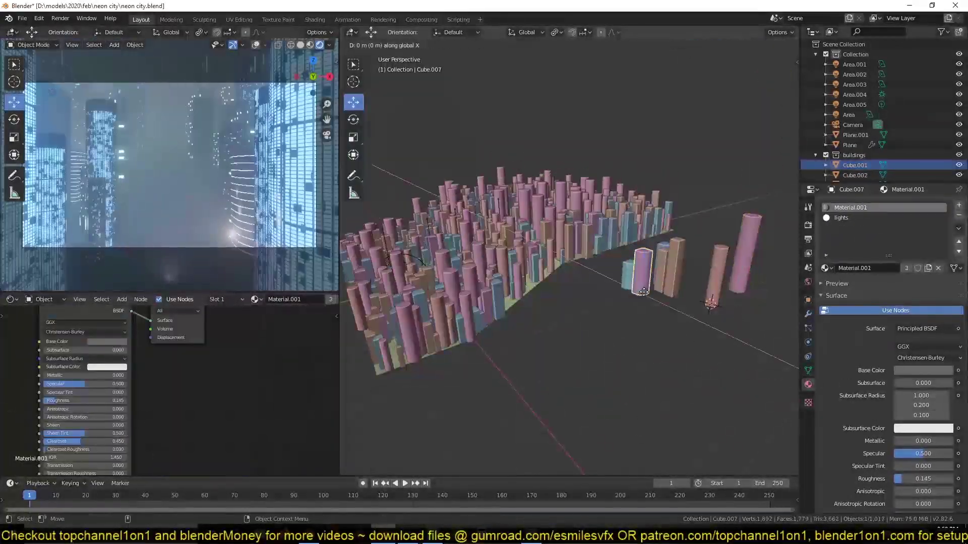
Duplicate the Material.001 source tower along X and scale the copy to about 1.3 times.
key(Tab)
key(Tab)
key(s)
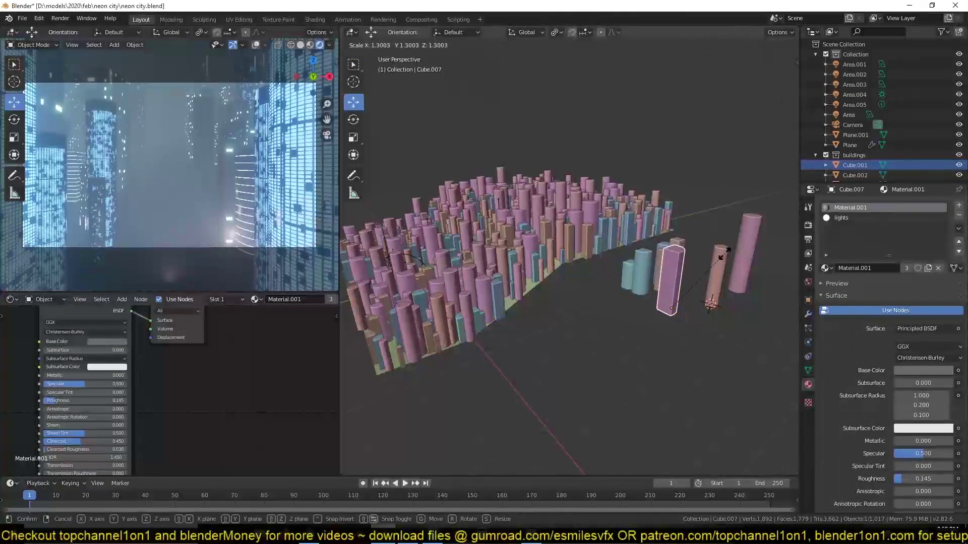
Raise the camera 20.4 m along Z and save the file.
middle_drag(383, 262, 433, 326)
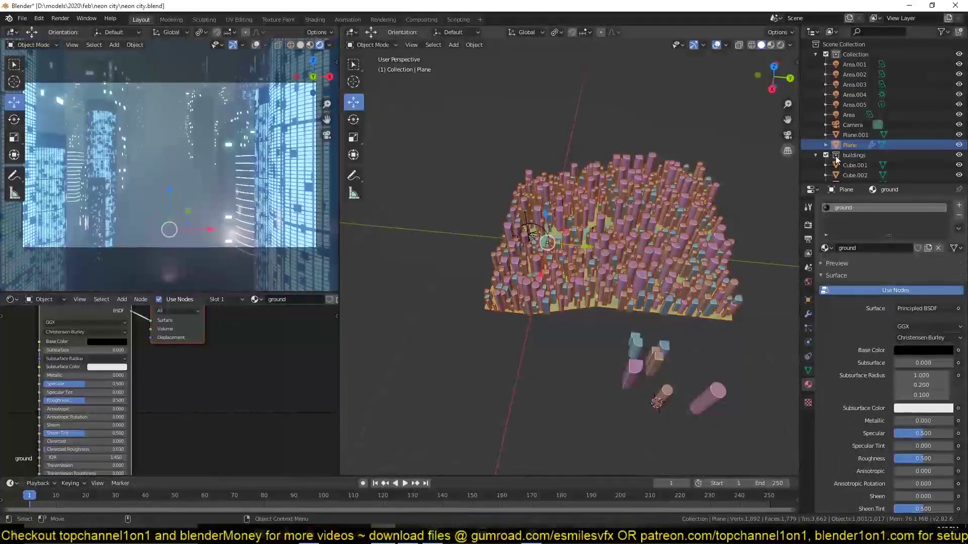
click(852, 124)
key(g)
key(z)
click(485, 187)
key(ctrl+s)
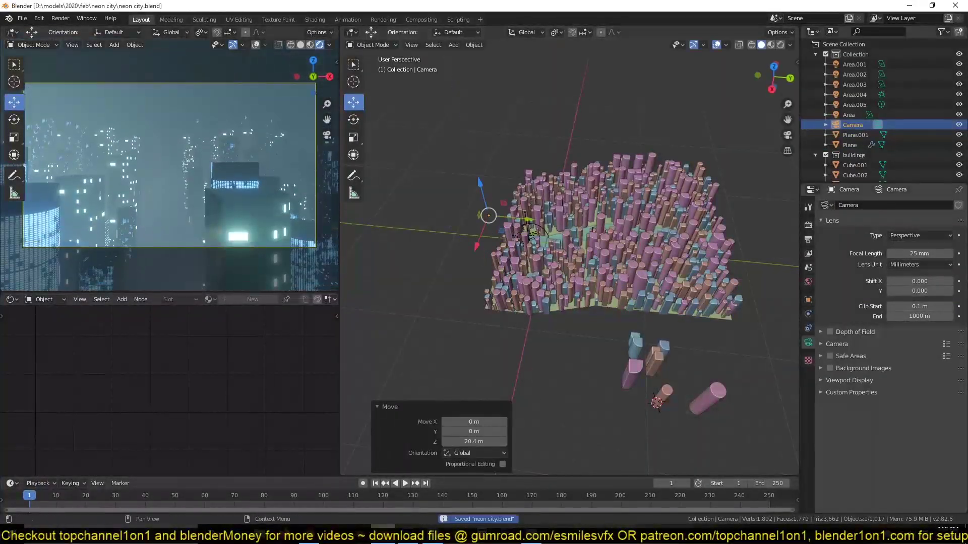
Edit the central strip mesh and duplicate its long side edges, offsetting the second copy 12.3 m along X.
click(663, 356)
click(529, 364)
key(ctrl+s)
scroll(529, 364, up, 6)
middle_drag(529, 364, 617, 304)
click(528, 347)
key(Tab)
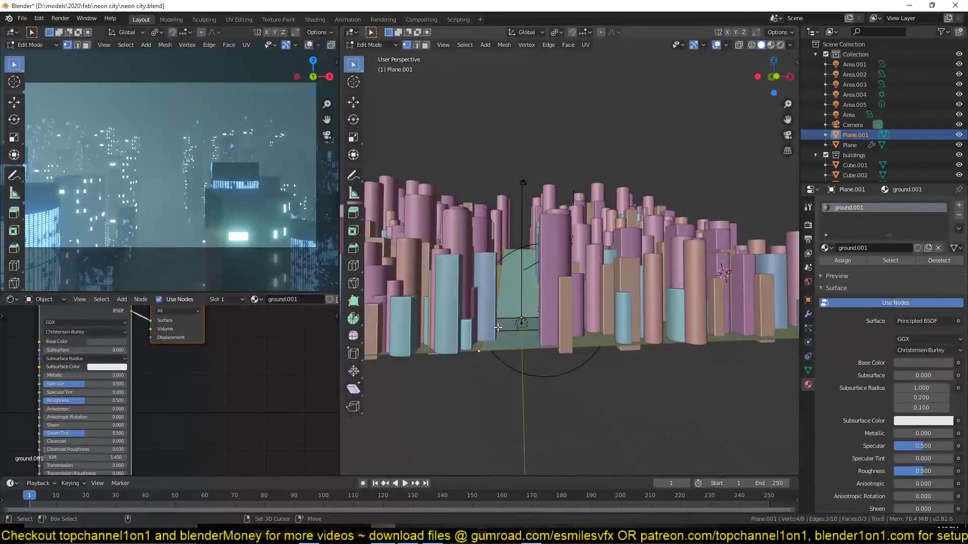
key(shift+d)
key(z)
click(502, 315)
middle_drag(504, 319, 513, 311)
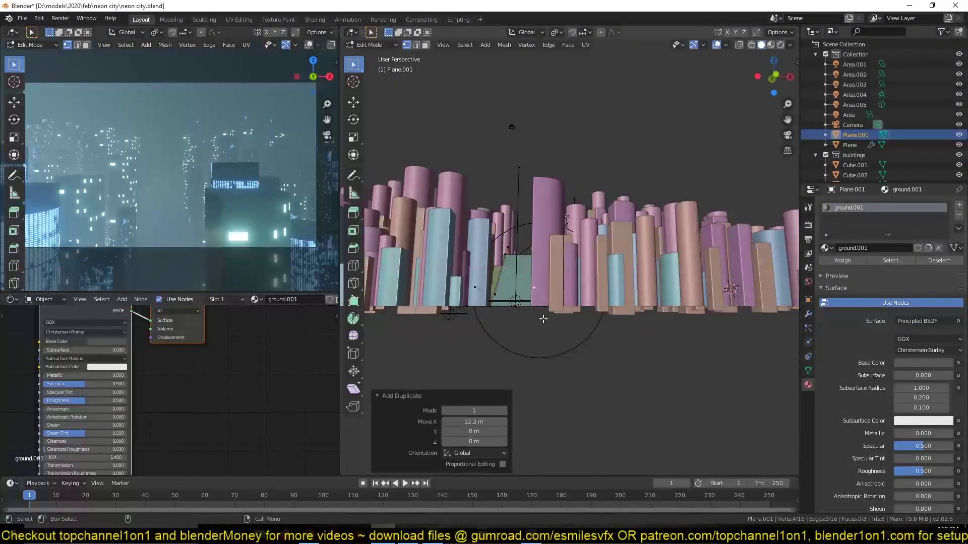
Separate the two copied edge lines from the central strip into their own object.
alt+shift+click(510, 252)
key(p)
key(s)
key(Tab)
Isolate the separated edge lines, subdivide them into many vertices, reset the 3D cursor to the origin and save.
middle_drag(509, 254, 516, 284)
click(516, 285)
key(KP_Divide)
key(Tab)
right_click(573, 275)
click(573, 272)
key(Tab)
key(shift+c)
key(ctrl+s)
key(alt+a)
Add a sun light, snap it to the 3D cursor and change its type to Point.
key(shift+a)
mouse_move(463, 441)
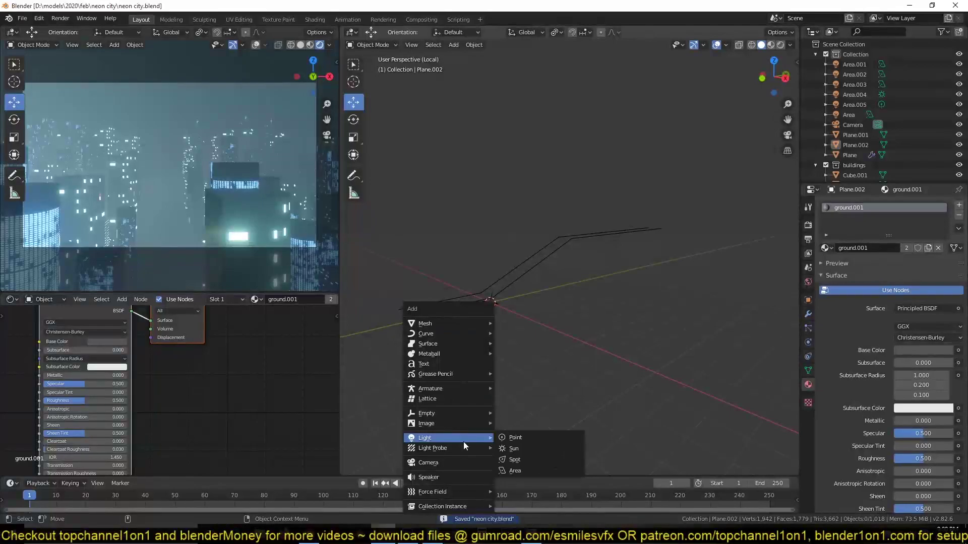
click(513, 449)
key(shift+s)
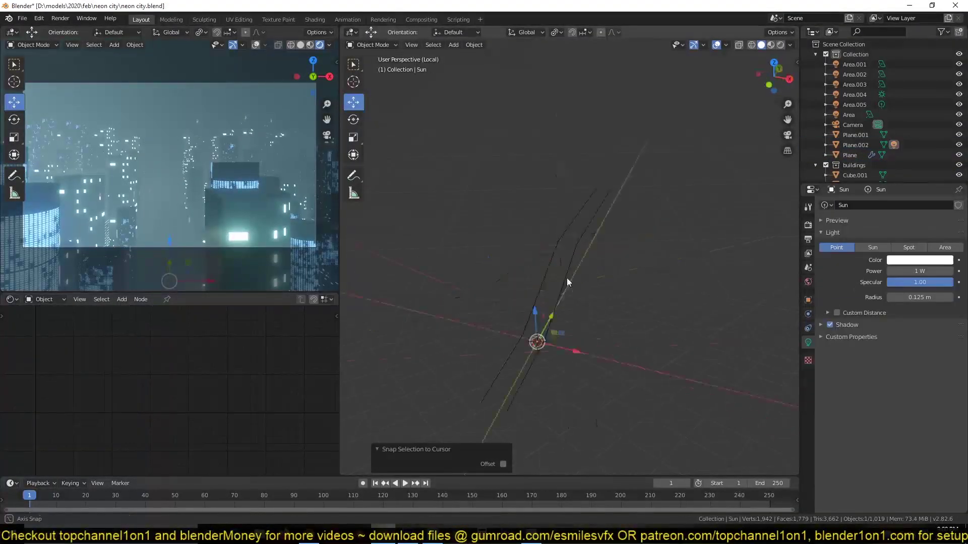
Parent the light to the edge lines with vertex instancing, and raise the lines 1.78 m along Z within the full scene.
middle_drag(524, 254, 581, 283)
click(582, 282)
click(808, 300)
click(890, 400)
key(KP_Divide)
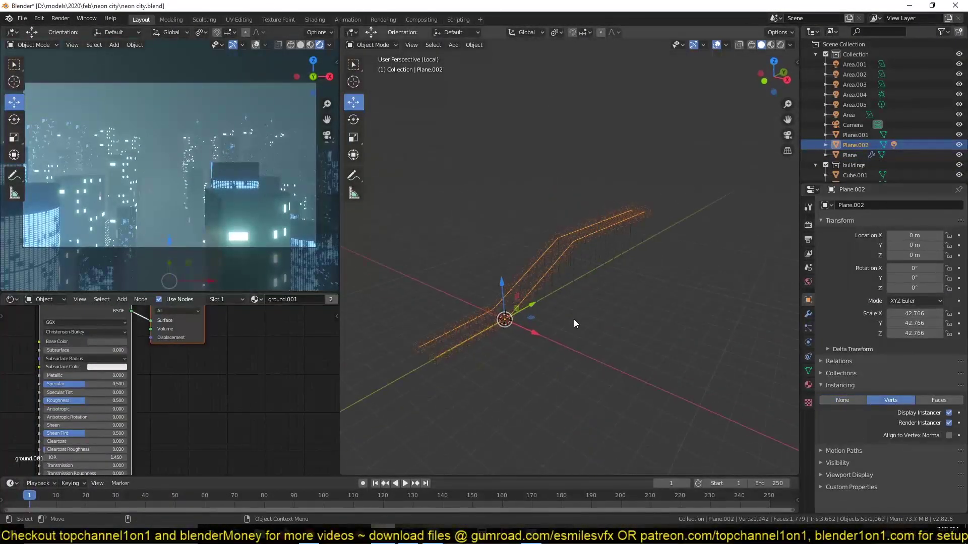
click(525, 285)
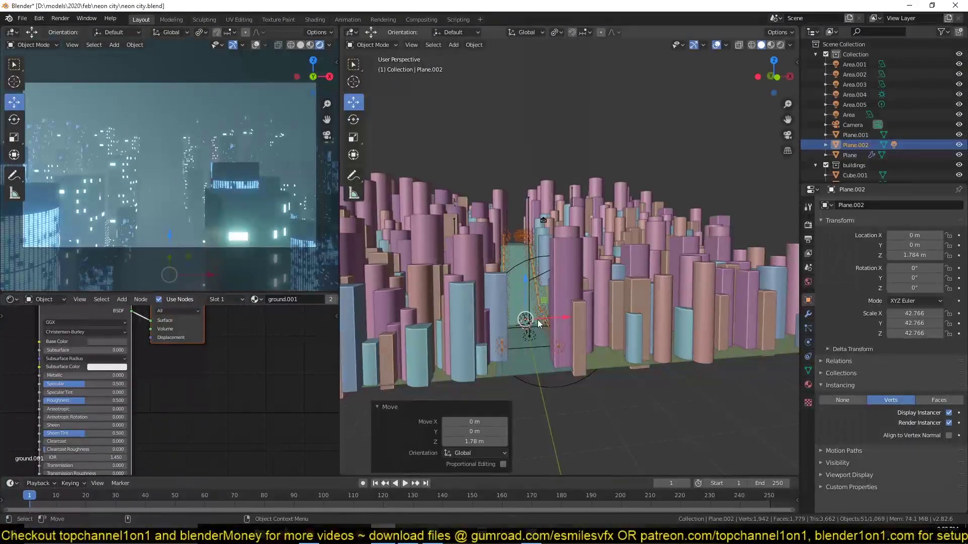
Set the instanced point light's power to 3000 W and its colour to orange.
click(517, 345)
scroll(517, 346, up, 6)
click(808, 342)
text(1000)
key(Return)
click(920, 260)
drag(903, 156, 913, 194)
click(915, 271)
Edit the light line mesh and shift one of its two lines along X closer to the other.
click(566, 371)
key(Tab)
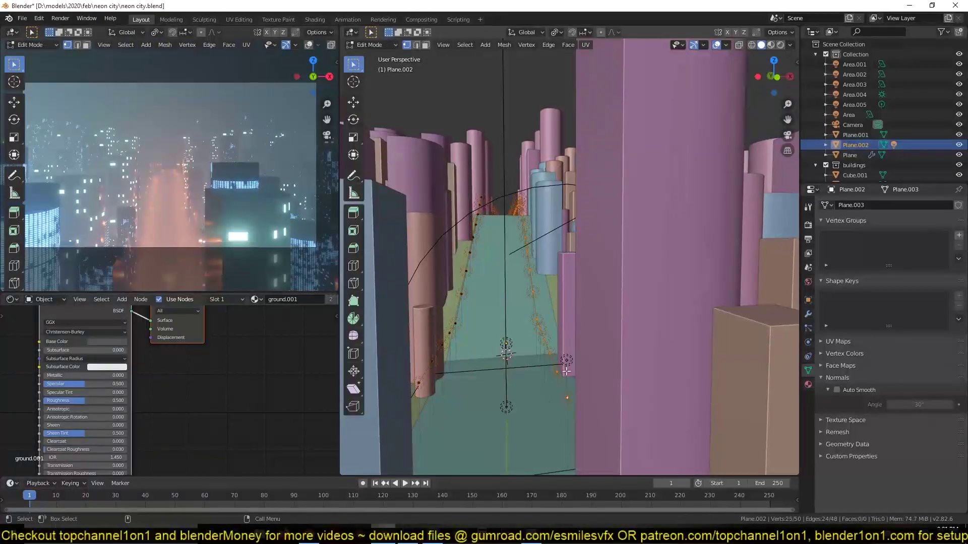
click(527, 377)
key(Tab)
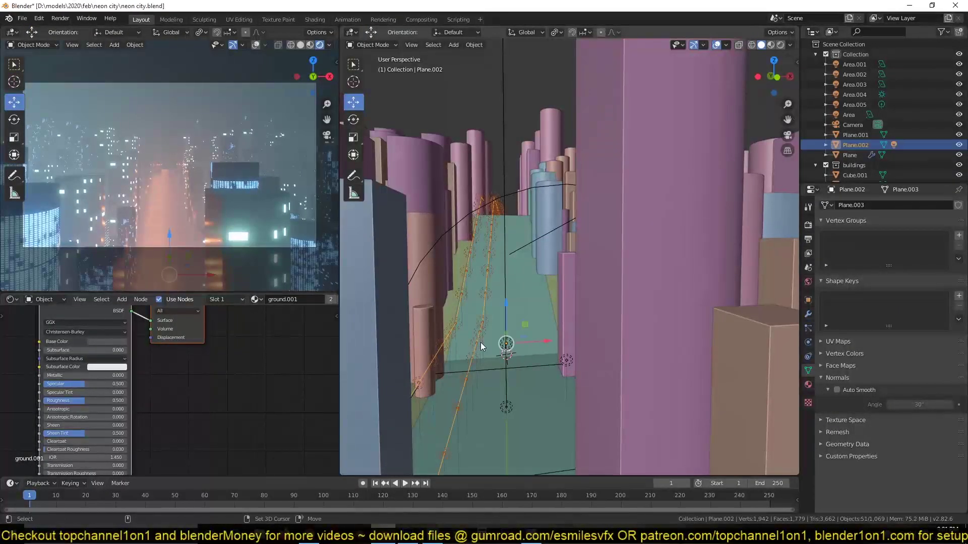
Duplicate the pair of light lines across the strip along X, and duplicate the orange point light.
right_click(520, 346)
click(509, 344)
key(g)
key(x)
click(532, 338)
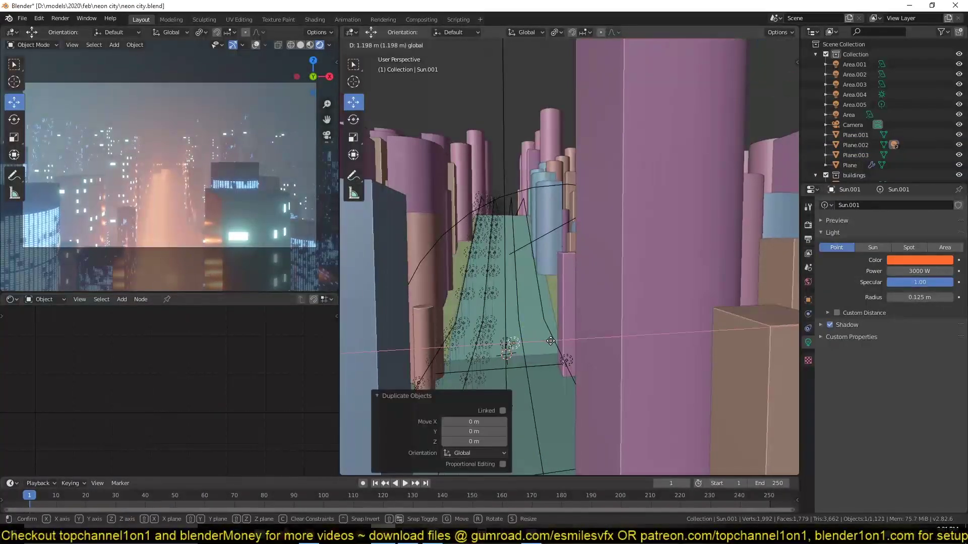
Clear the duplicated light's parent and parent it to the duplicated pair of lines.
key(alt+p)
click(527, 314)
shift+click(516, 299)
key(ctrl+p)
click(519, 305)
Find the duplicated point light in wireframe display, move it 8.92 m along X and restore solid display.
click(509, 343)
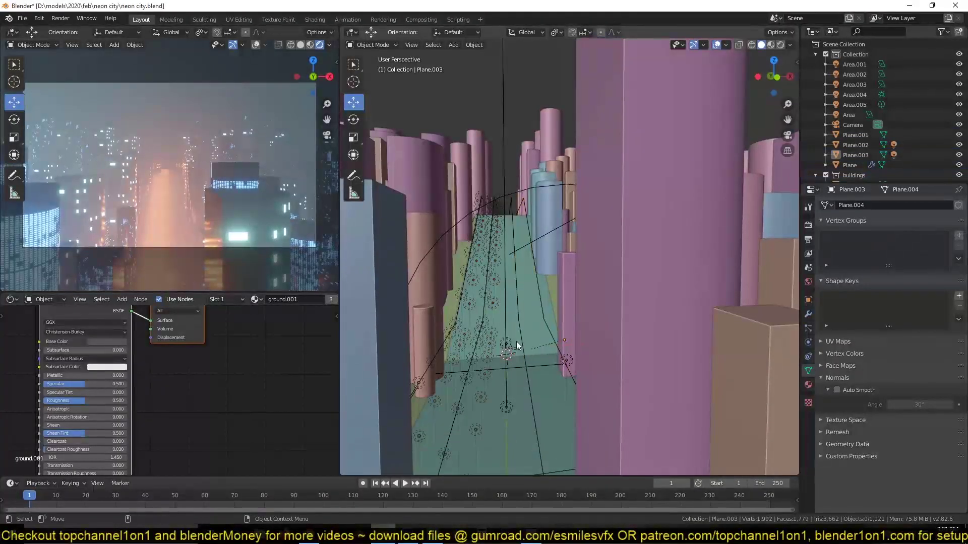
click(508, 344)
click(517, 353)
key(alt+z)
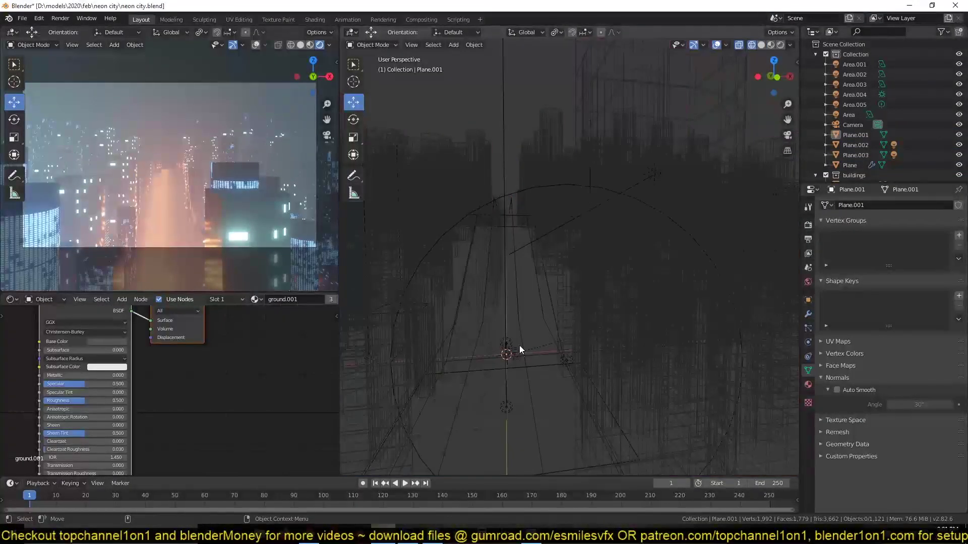
key(g)
key(x)
click(608, 343)
key(alt+z)
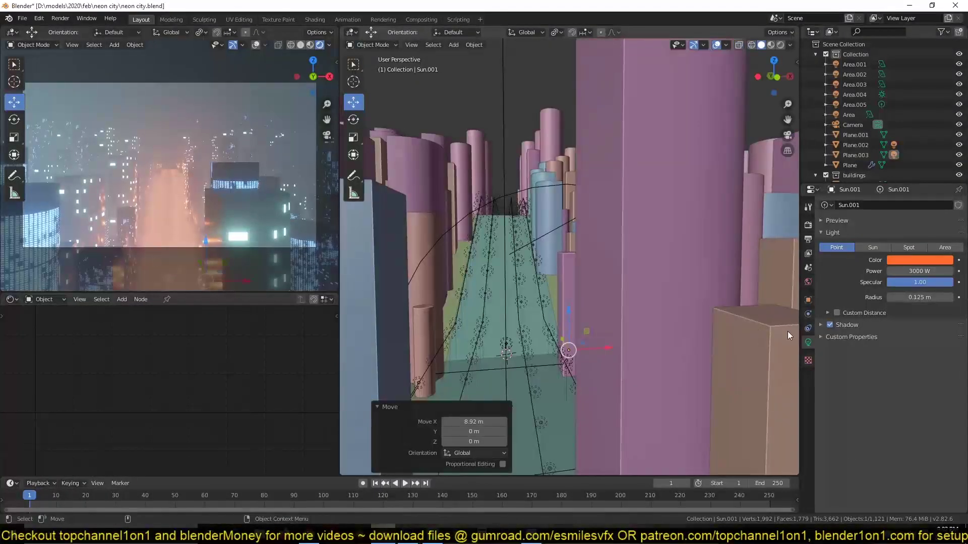
Save the file and change the duplicated point light's colour to pale blue.
key(ctrl+s)
click(919, 260)
click(898, 160)
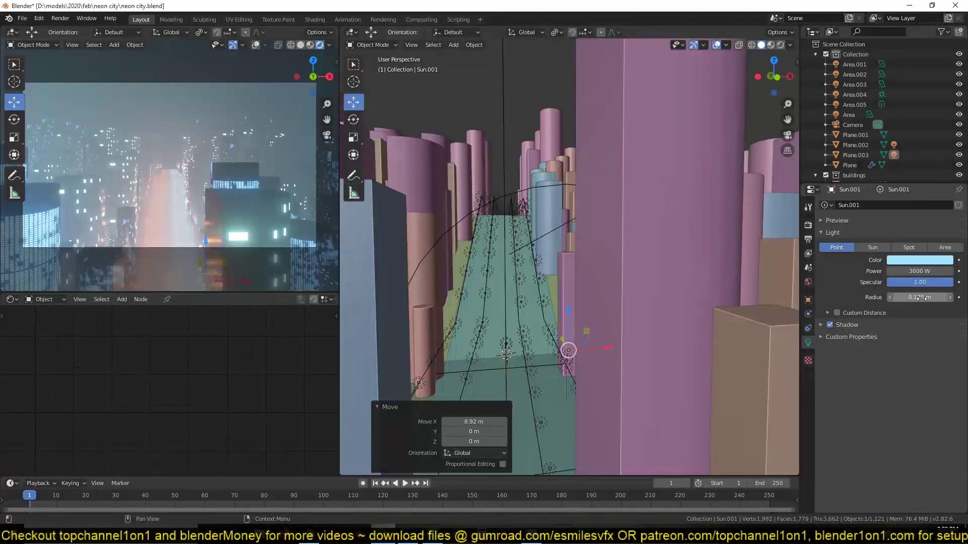
Try a specular value of 10 and a custom distance of 2 m on the pale blue light.
key(Return)
click(836, 313)
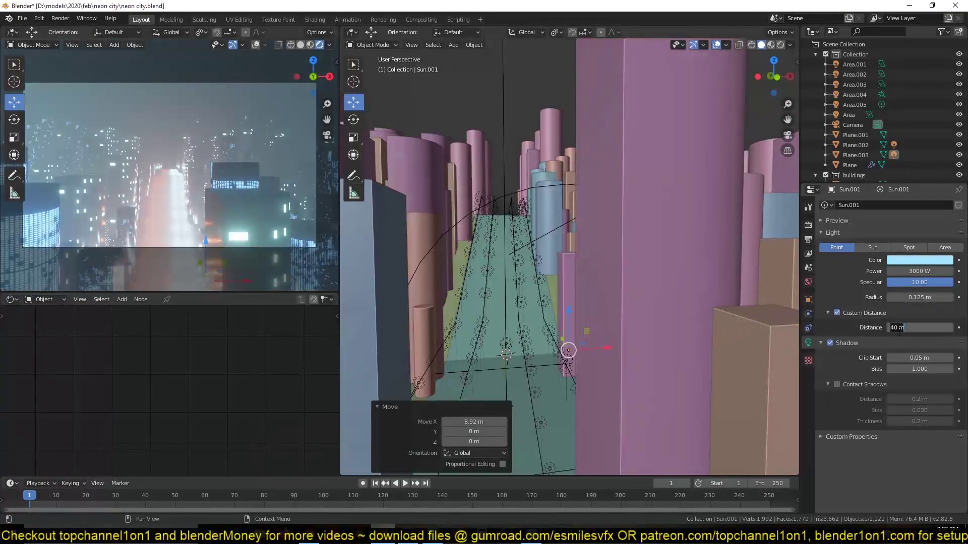
double_click(907, 327)
text(2)
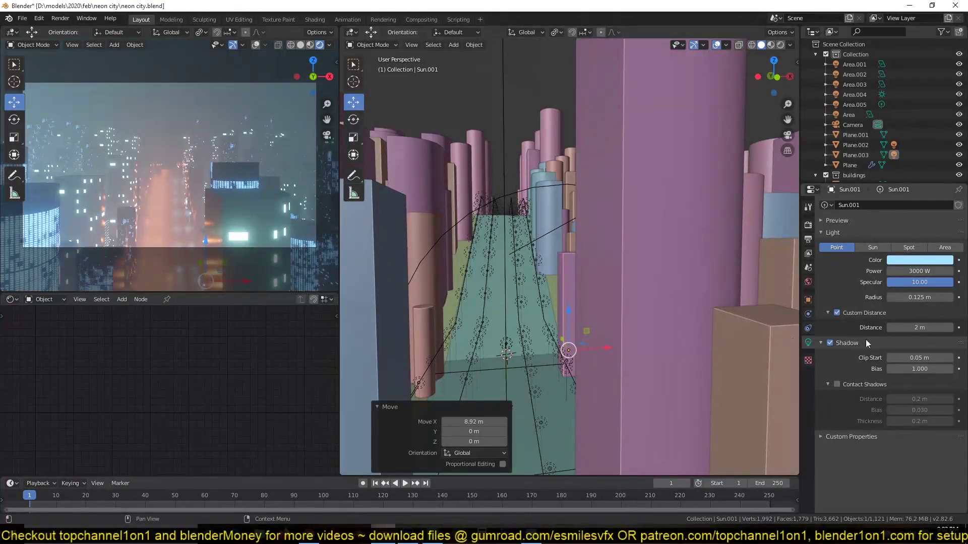
Revert the pale blue light's specular and custom distance settings, turn off shadows on both instanced lights and save.
click(837, 313)
key(BackSpace)
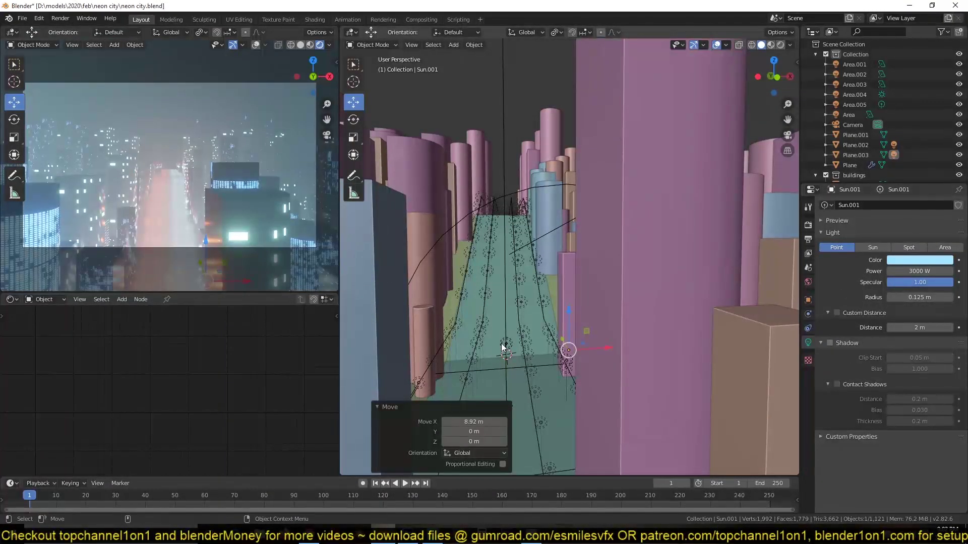
click(504, 347)
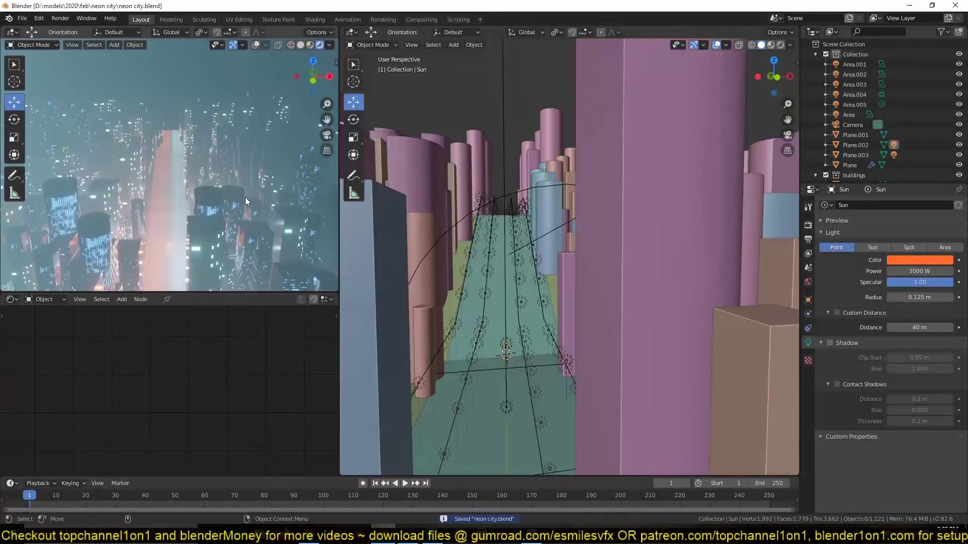
Add a lengthwise loop cut through the middle of the central strip and isolate the strip in local view.
click(504, 397)
key(Tab)
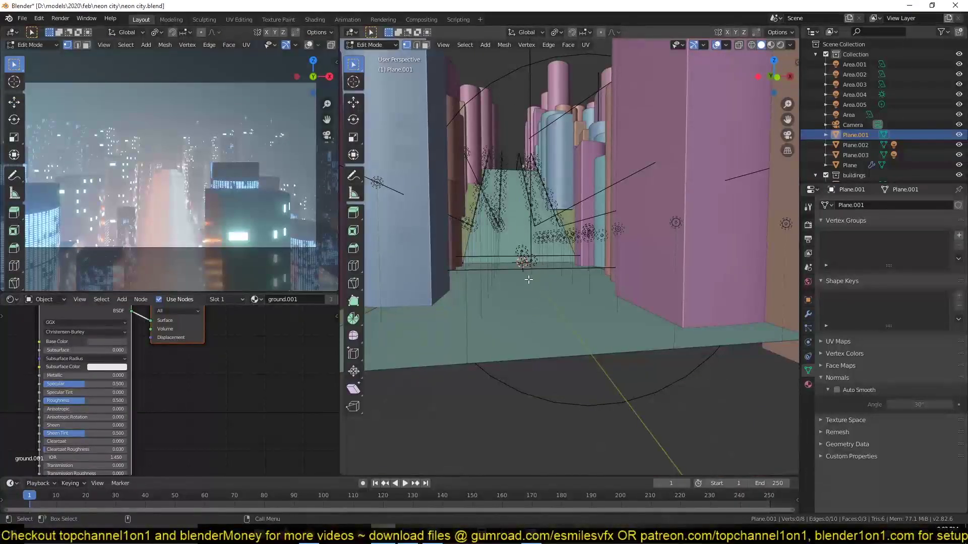
key(ctrl+r)
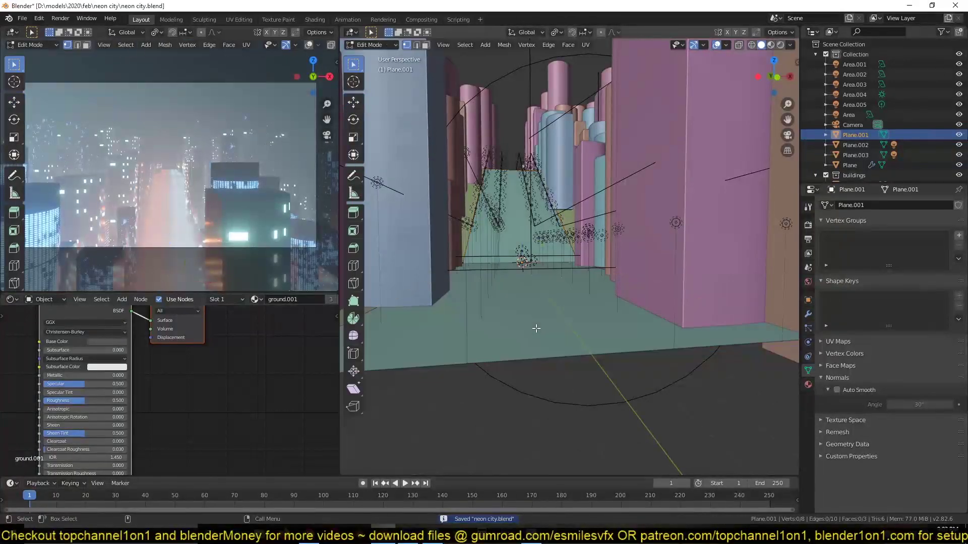
click(582, 284)
key(Tab)
key(KP_Divide)
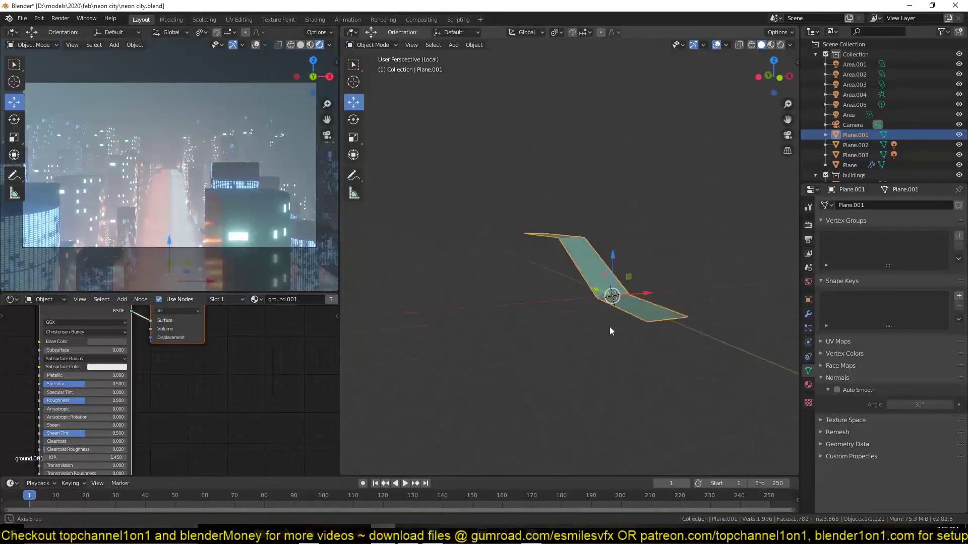
Save the file, add a plane beside the strip in top view and stretch it along Y into a long rectangle.
key(KP_7)
key(ctrl+s)
key(shift+a)
click(675, 102)
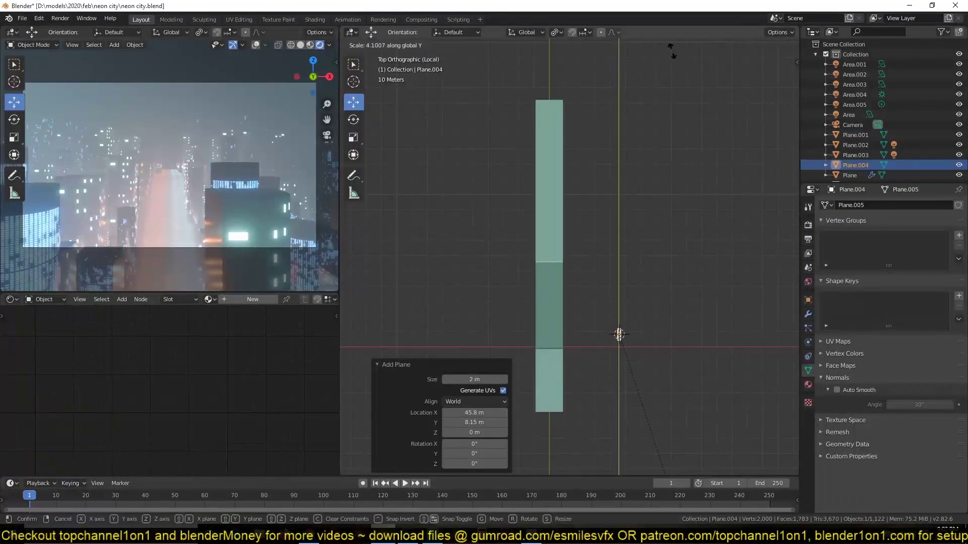
key(s)
click(676, 220)
Round the new plane's corners with a vertex bevel and extrude it about 1 m along Z into a slab.
scroll(676, 220, down, 2)
key(Tab)
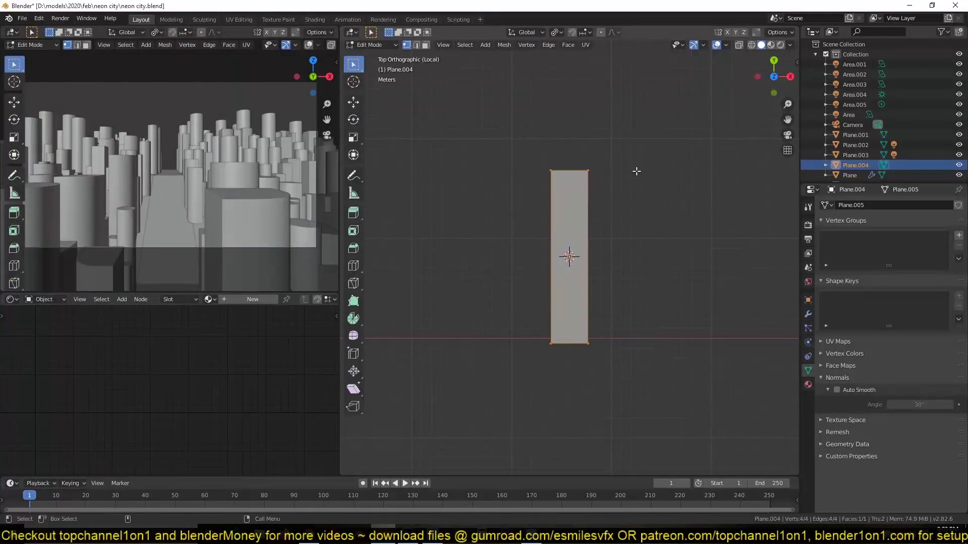
key(a)
key(ctrl+shift+b)
click(657, 168)
middle_drag(656, 168, 579, 151)
key(Tab)
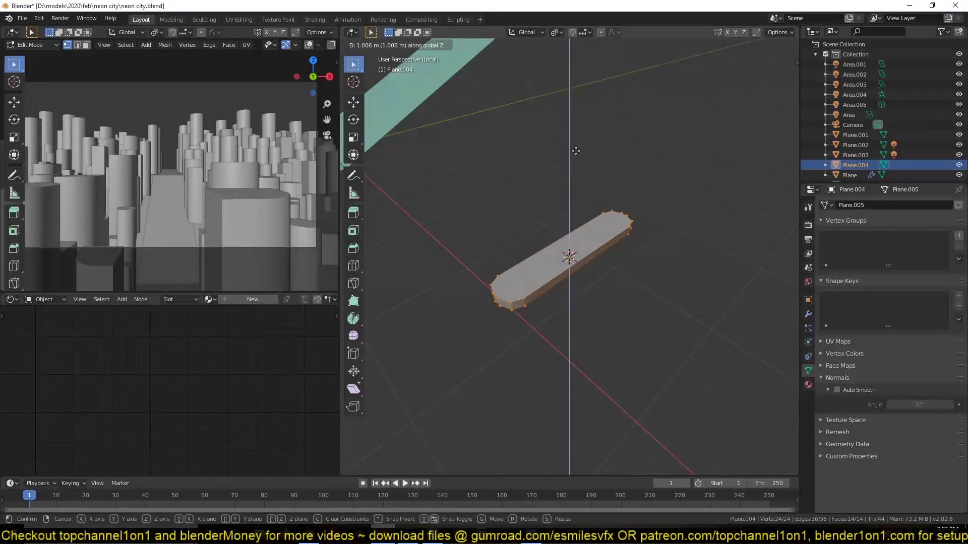
Separate a copy of the strip's centre line into its own object and hide the strip.
shift+click(485, 148)
key(Tab)
key(Tab)
click(559, 239)
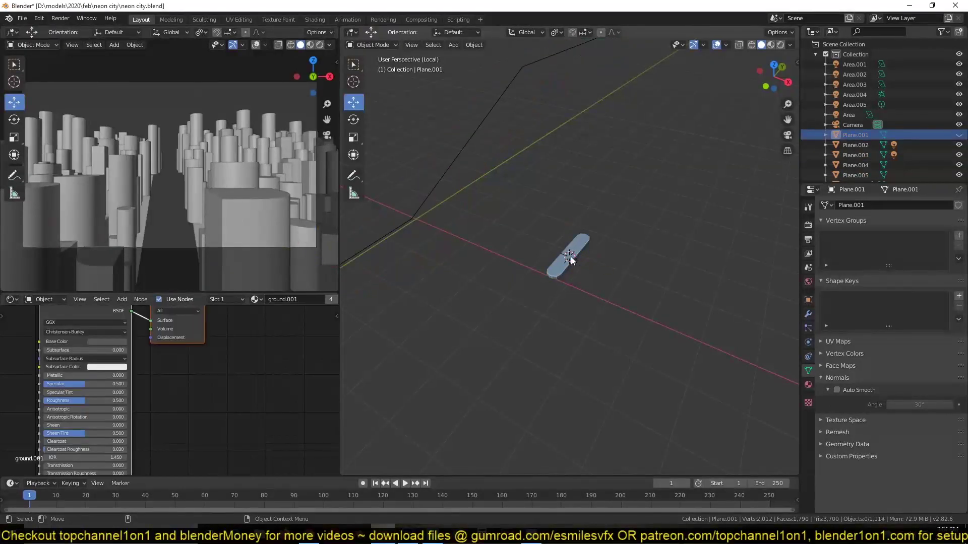
Parent the rounded slab to the centre line, instance it on the vertices aligned to vertex normals, and save.
click(485, 117)
click(808, 299)
click(890, 399)
middle_drag(665, 283, 629, 265)
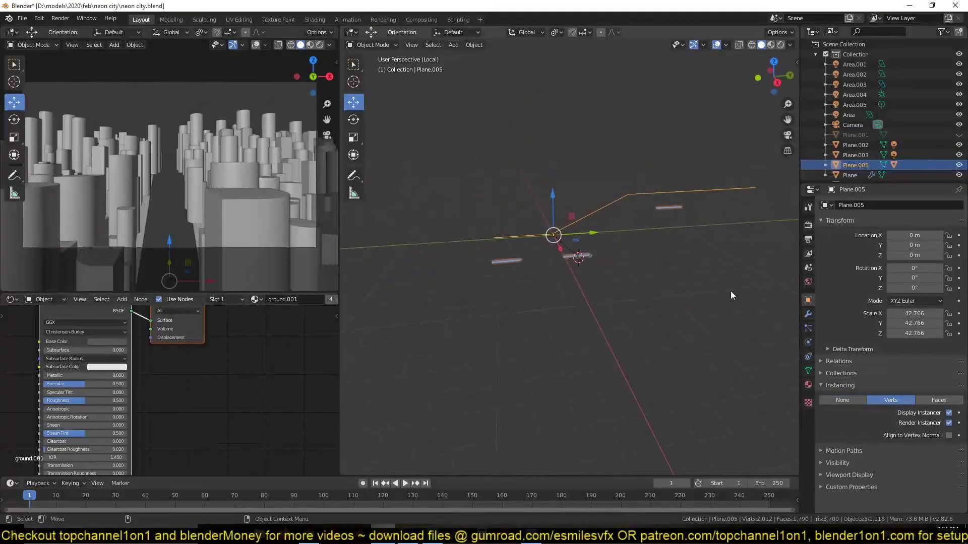
click(948, 435)
middle_drag(597, 301, 660, 249)
click(660, 249)
key(ctrl+s)
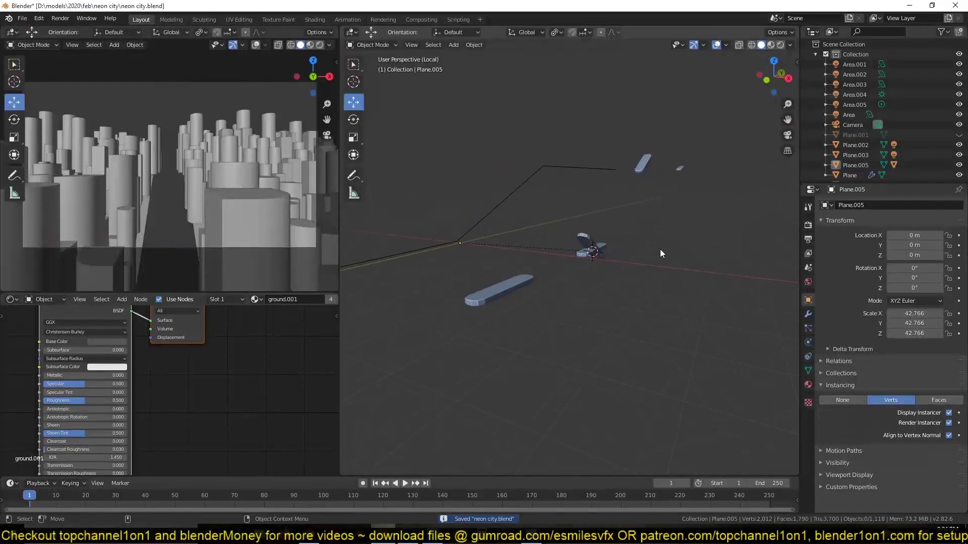
Subdivide the centre line with one cut and delete part of it near the origin.
middle_drag(550, 287, 692, 291)
middle_drag(542, 298, 605, 274)
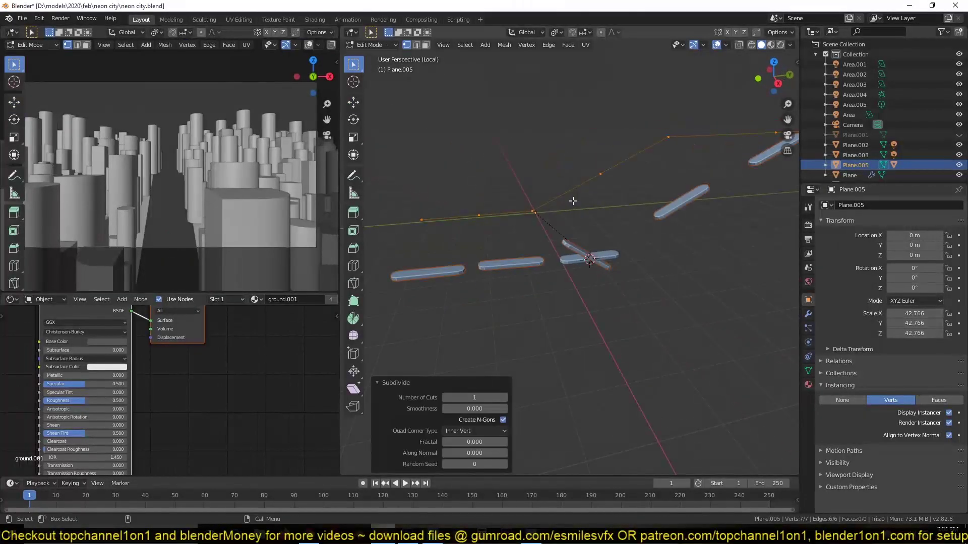
click(633, 268)
middle_drag(458, 233, 664, 255)
key(Tab)
click(613, 263)
key(x)
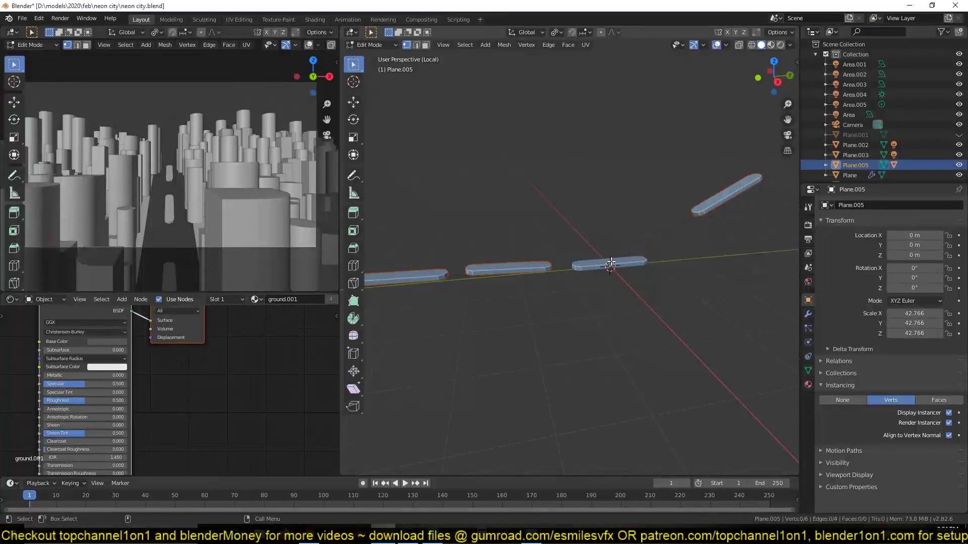
click(613, 262)
Delete another surplus part of the centre line near the origin and slide a neighbouring vertex along its edge.
scroll(702, 227, down, 4)
click(595, 257)
key(x)
click(595, 258)
right_click(587, 269)
click(587, 269)
click(571, 271)
key(g)
key(g)
click(594, 253)
middle_drag(599, 252, 625, 282)
key(Tab)
key(Tab)
key(Tab)
Extrude the whole centre line along X into a wide ribbon and apply the object's scale.
key(ctrl+a)
click(588, 273)
key(Tab)
key(a)
key(e)
key(x)
click(680, 302)
key(Tab)
mouse_move(680, 302)
middle_down()
mouse_move(545, 291)
mouse_move(635, 328)
middle_up()
key(ctrl+a)
click(542, 283)
key(shift+z)
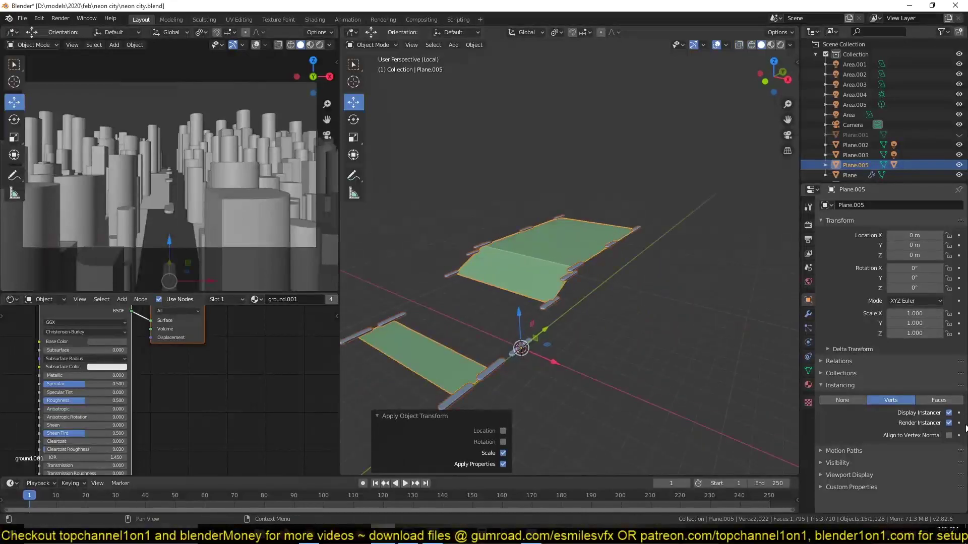
Apply the rounded slab's rotation and rotate it 90° about the X axis.
middle_drag(707, 364, 561, 335)
click(561, 335)
key(ctrl+a)
click(561, 326)
key(r)
key(x)
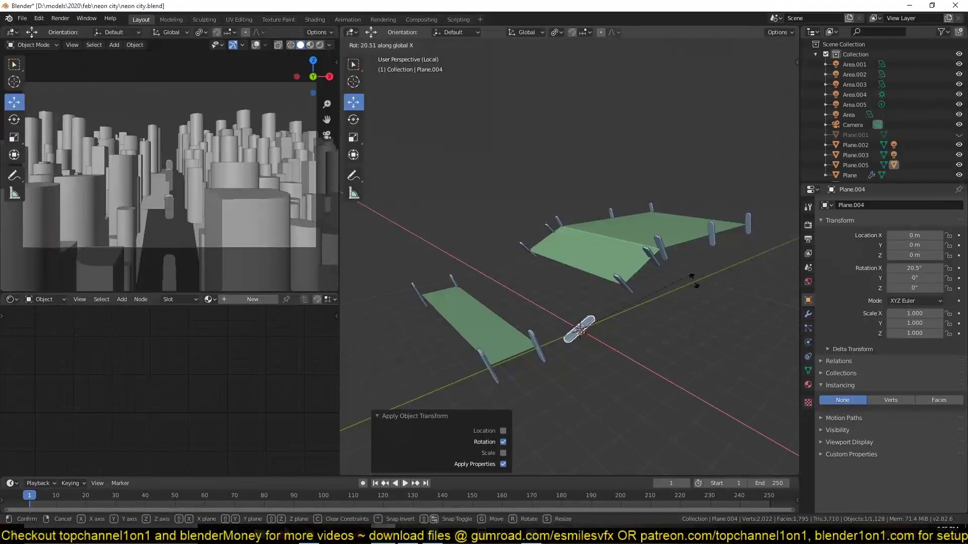
key(9)
key(0)
key(Return)
Turn off Display Instancer for the ribbon so only the slab instances are drawn.
middle_drag(587, 367, 656, 237)
click(648, 262)
key(Tab)
key(Tab)
key(Tab)
click(563, 238)
key(Tab)
click(948, 413)
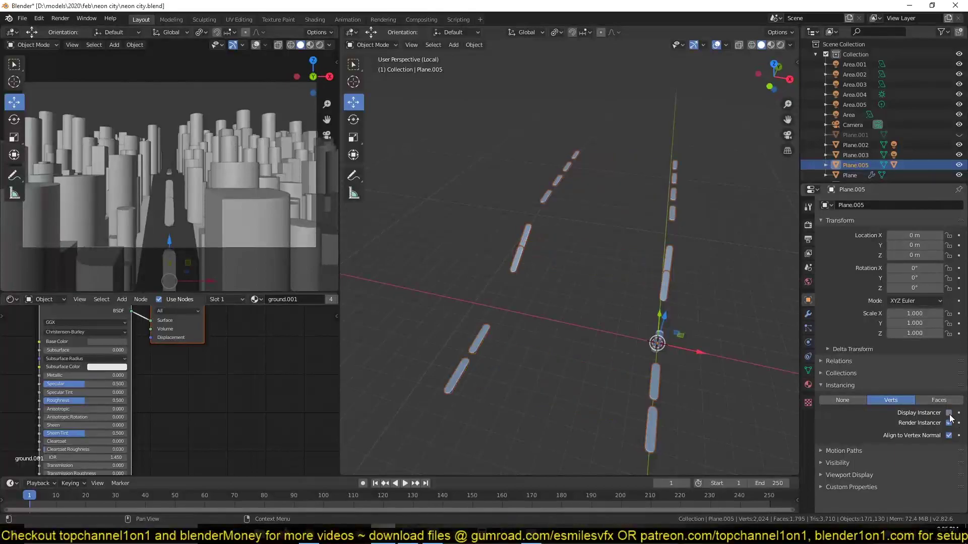
Scale the original slab by about 0.83 and save the file.
click(492, 308)
key(s)
click(534, 264)
key(ctrl+s)
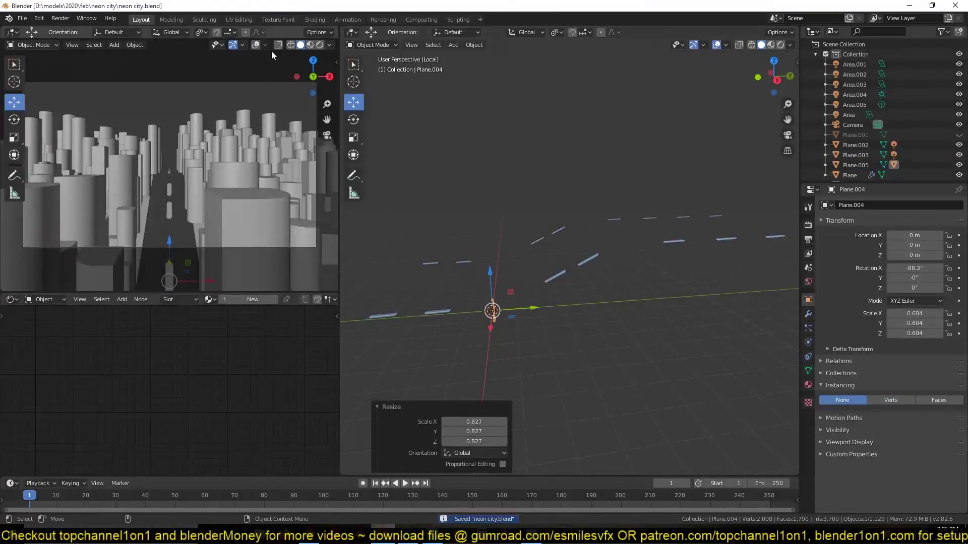
Render the camera preview, give the slab a new material with a grey base colour of value 0.367, and save.
click(320, 45)
click(807, 384)
click(865, 248)
click(922, 350)
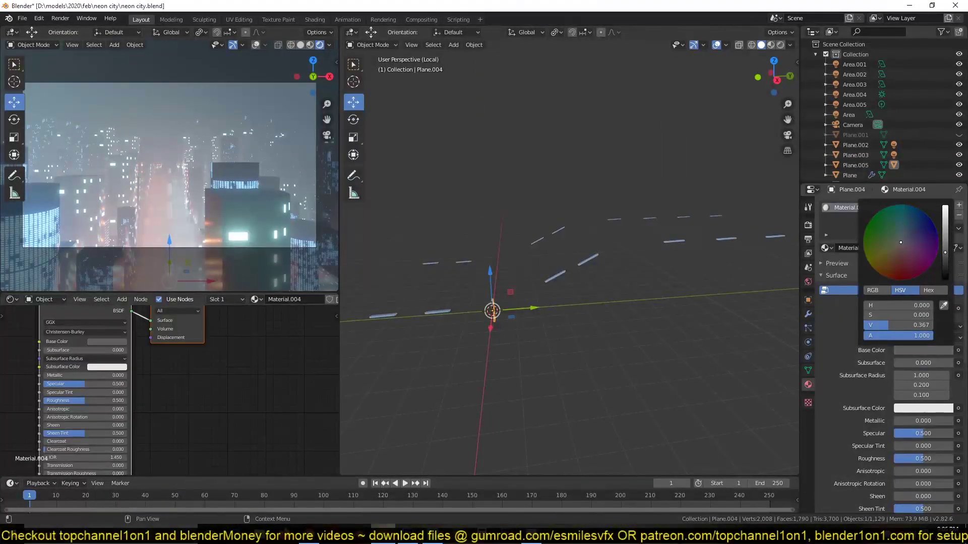
click(542, 322)
key(Tab)
key(ctrl+s)
Clear the slab's rotation and add a 5-vertex circle of 1 m radius inside its mesh in top view.
key(alt+a)
key(KP_3)
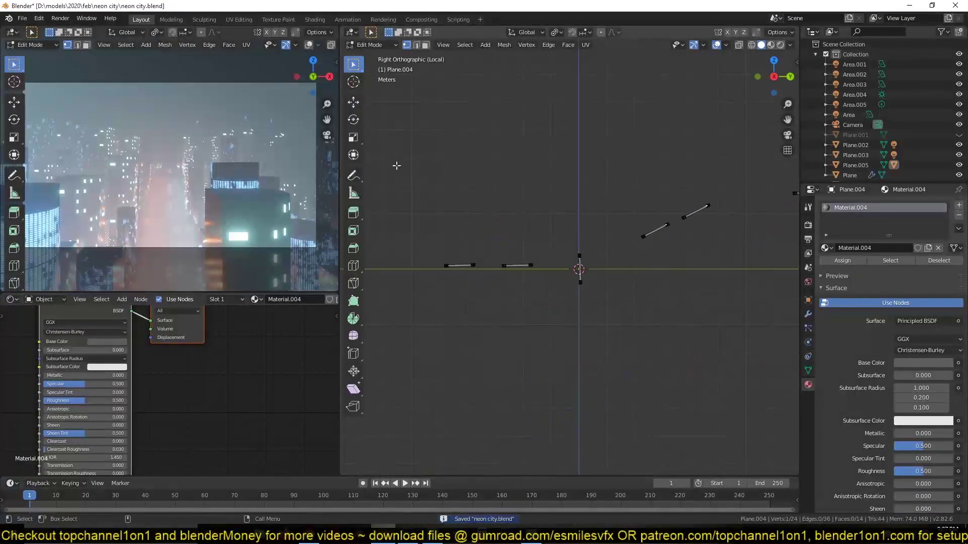
key(z)
key(Tab)
scroll(640, 304, up, 10)
key(alt+r)
key(Tab)
middle_drag(640, 300, 670, 350)
scroll(670, 350, down, 6)
scroll(629, 350, up, 11)
key(KP_7)
key(shift+a)
click(587, 325)
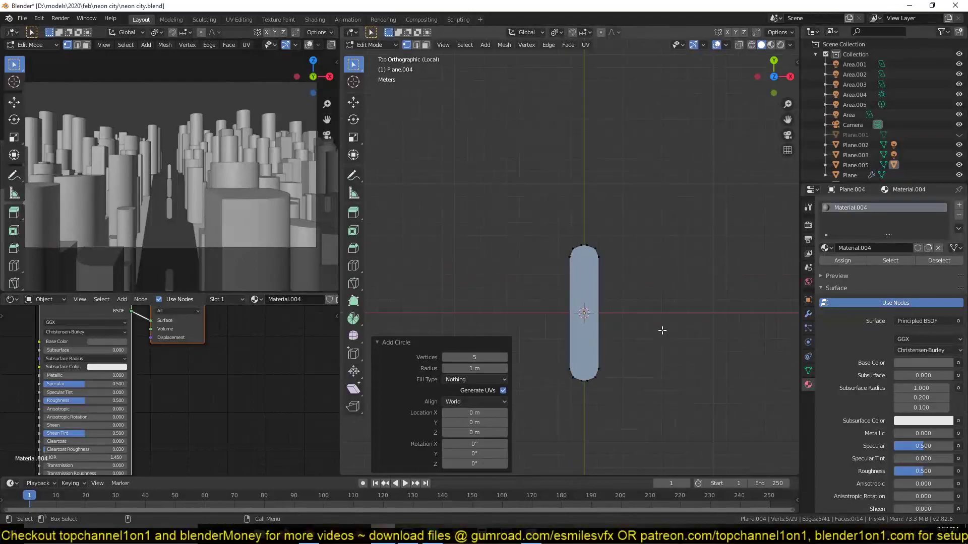
Extrude the small circle along Z into a tall thin pole rising from the slab.
key(e)
key(z)
click(616, 309)
middle_drag(615, 309, 620, 188)
key(KP_1)
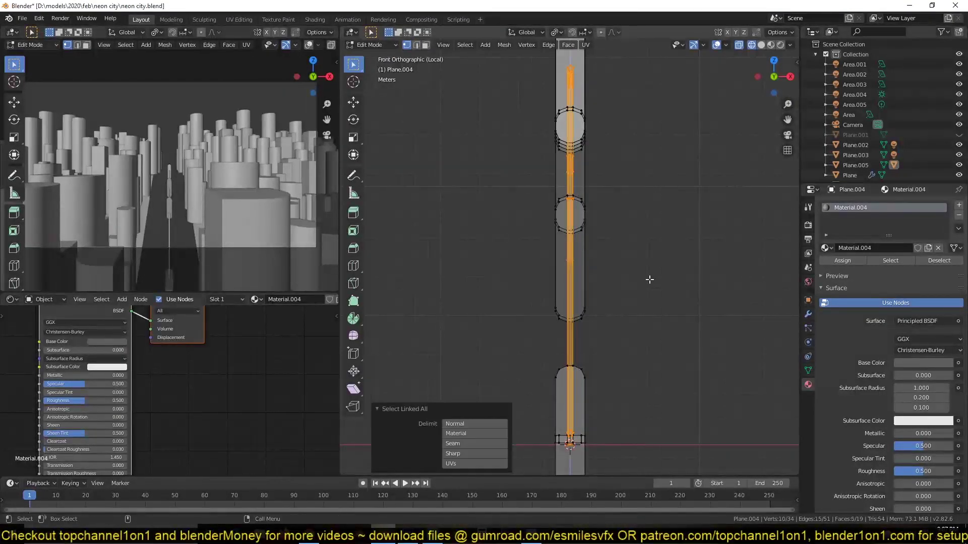
click(617, 263)
Duplicate the pole's circular loop and extrude it sideways into a bent street-lamp arm.
middle_drag(618, 263, 528, 231)
key(KP_1)
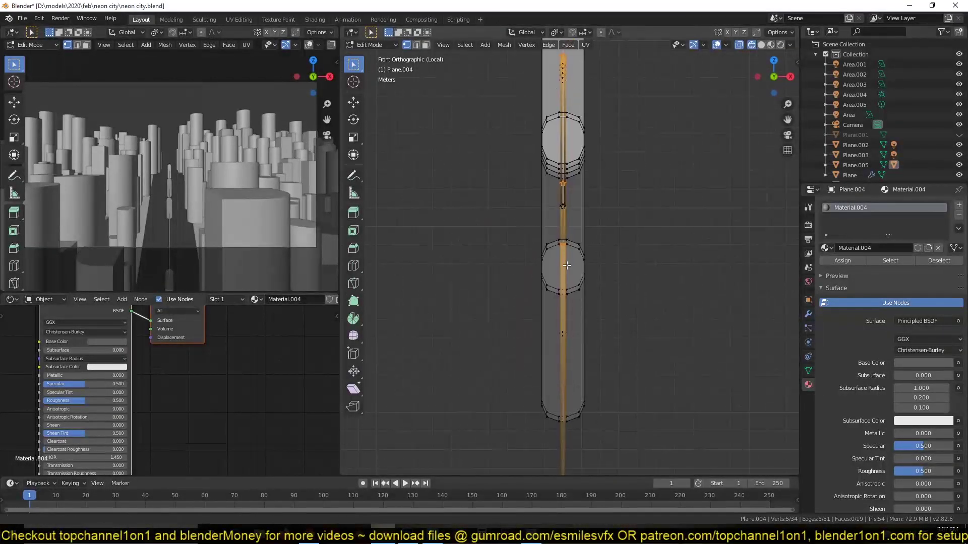
key(shift+d)
click(589, 291)
scroll(589, 291, down, 3)
key(e)
click(669, 233)
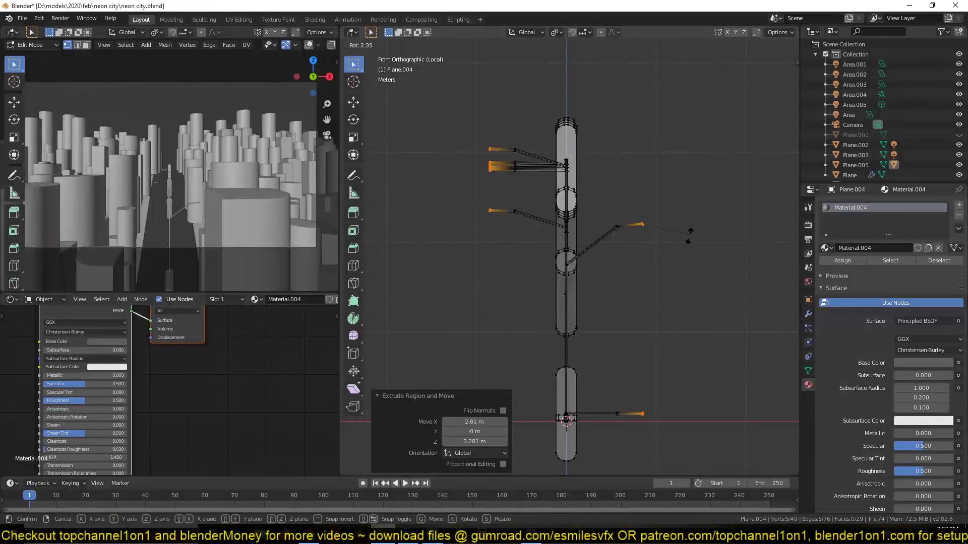
Add a plane at the arm's end, stretch it along X and extrude it into a flat lamp head.
key(KP_7)
shift+middle_drag(672, 268, 633, 253)
key(shift+s)
key(shift+a)
key(s)
key(x)
click(685, 318)
middle_drag(684, 317, 671, 232)
key(e)
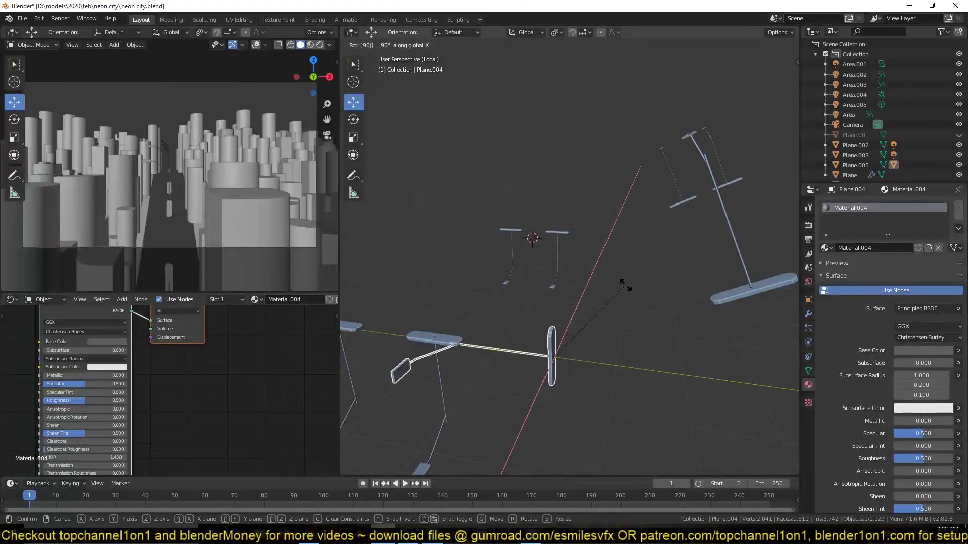
Rotate the whole slab and lamp object 90° about the X axis.
click(625, 285)
middle_drag(624, 284, 663, 286)
key(Tab)
middle_drag(712, 372, 637, 300)
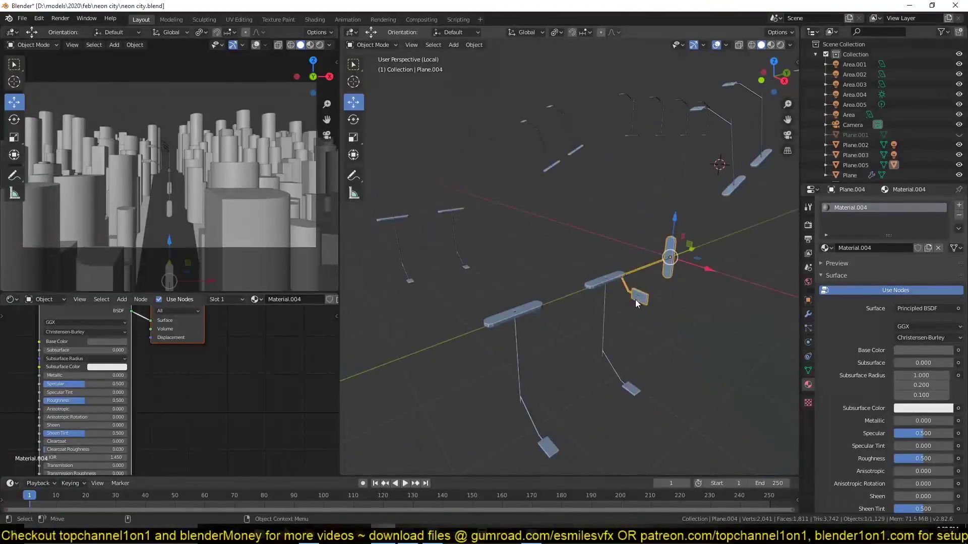
Duplicate the lamp arm and head and rotate the copy 180° about Y onto the pole's opposite side.
scroll(637, 300, up, 4)
key(2)
middle_drag(604, 340, 528, 289)
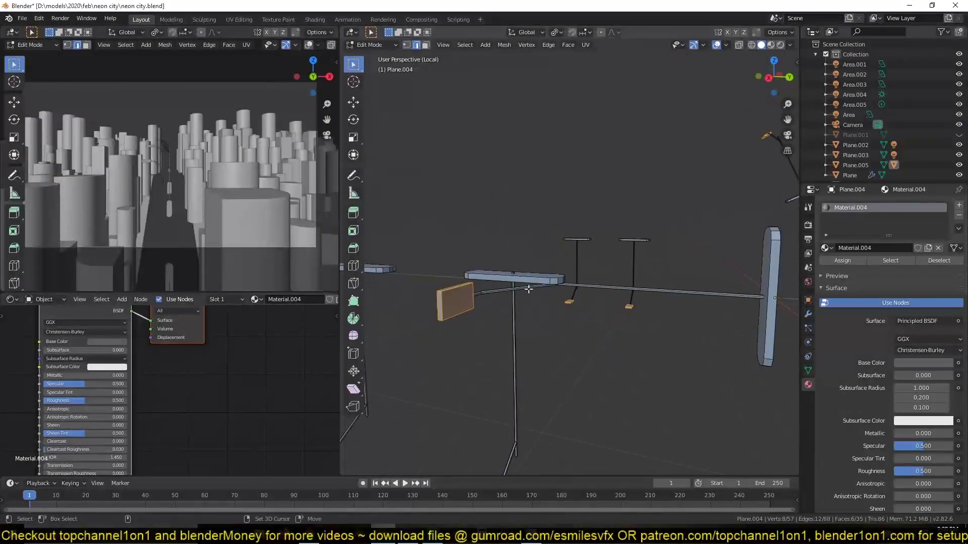
key(ctrl+l)
key(KP_7)
key(KP_3)
scroll(595, 319, up, 1)
key(KP_7)
key(shift+z)
shift+middle_drag(618, 309, 535, 338)
key(shift+d)
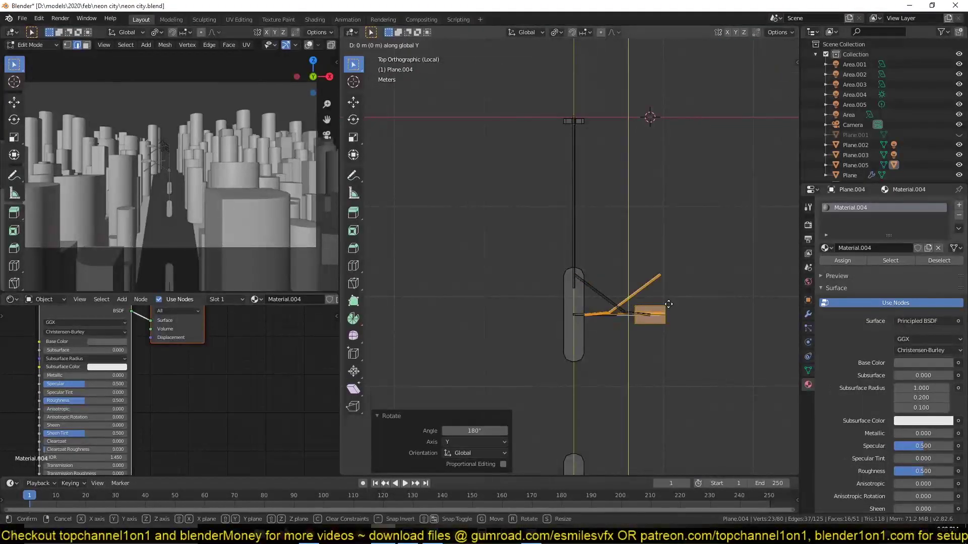
click(591, 273)
Reposition the linked parts of the copied lamp along X to fit the pole and save the file.
middle_drag(591, 273, 559, 224)
click(547, 277)
key(ctrl+l)
key(g)
key(y)
key(x)
click(551, 281)
key(Tab)
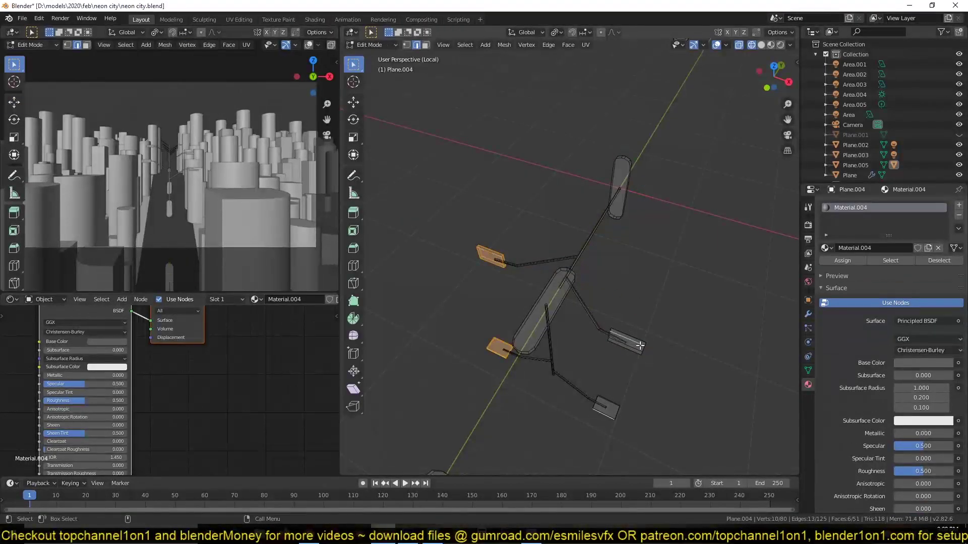
key(alt+a)
key(ctrl+s)
Render the camera preview, leave local view and bring back the hidden strip in the full city.
click(319, 44)
click(652, 289)
middle_drag(653, 290, 628, 260)
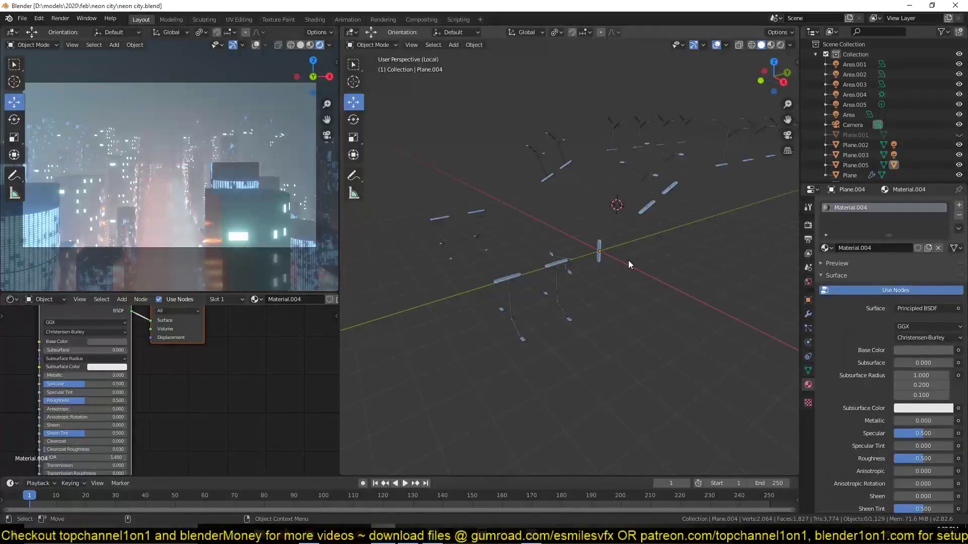
middle_drag(628, 261, 603, 348)
key(KP_Divide)
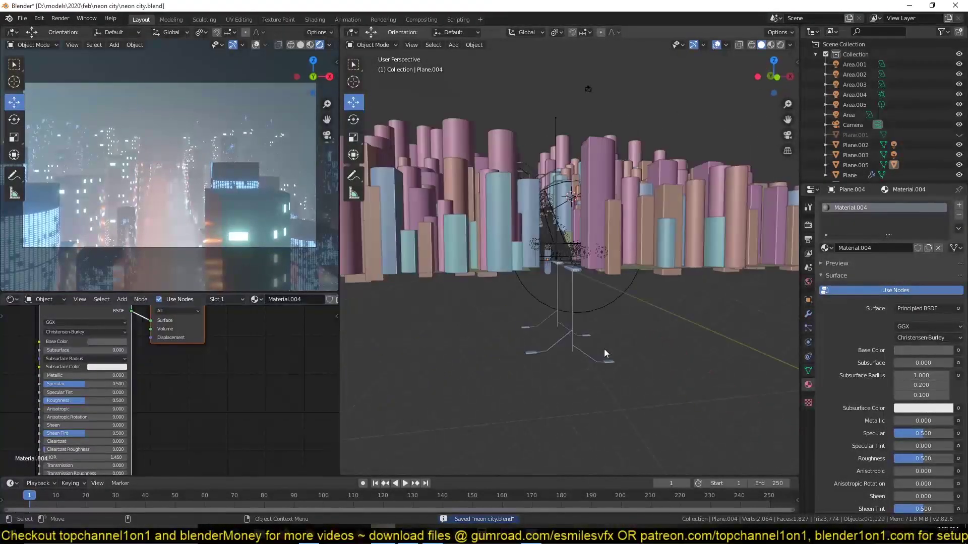
middle_drag(565, 386, 612, 334)
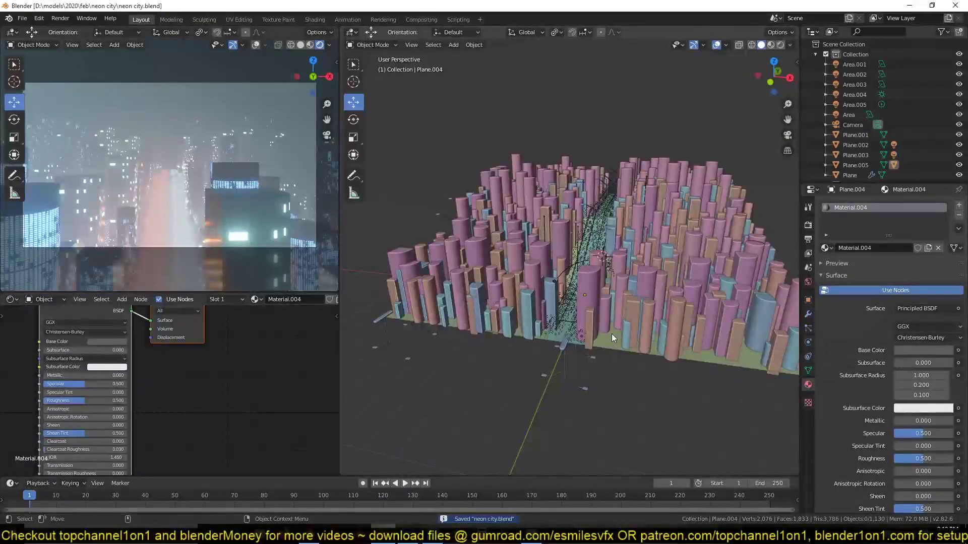
Focus on the building Cube.001 and add a third material named "red" with a red colour.
scroll(612, 333, up, 6)
click(570, 376)
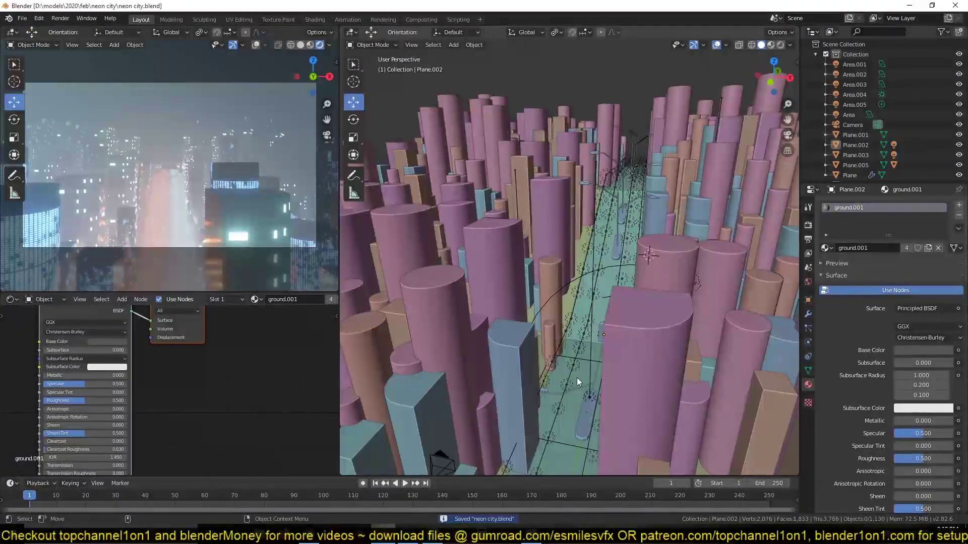
key(KP_1)
middle_drag(577, 377, 605, 337)
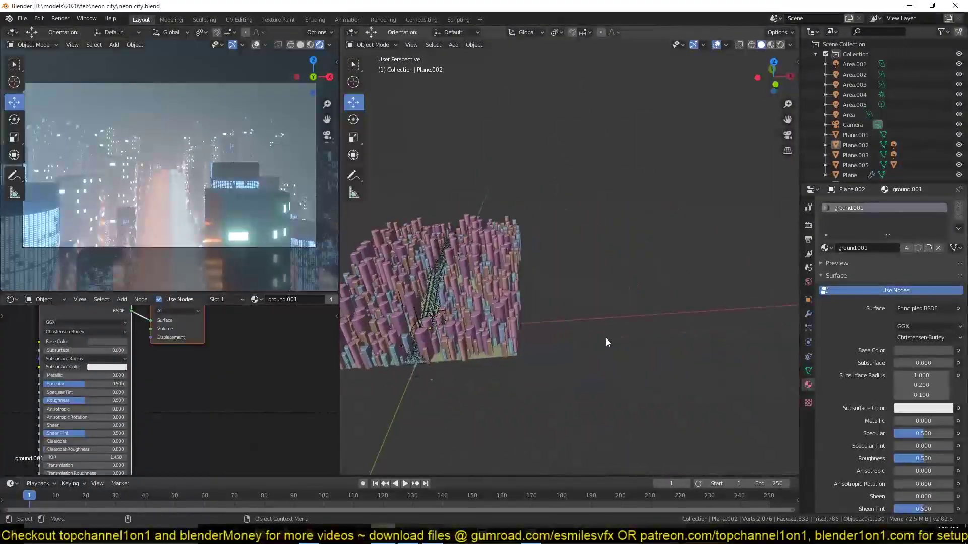
click(850, 102)
key(KP_Decimal)
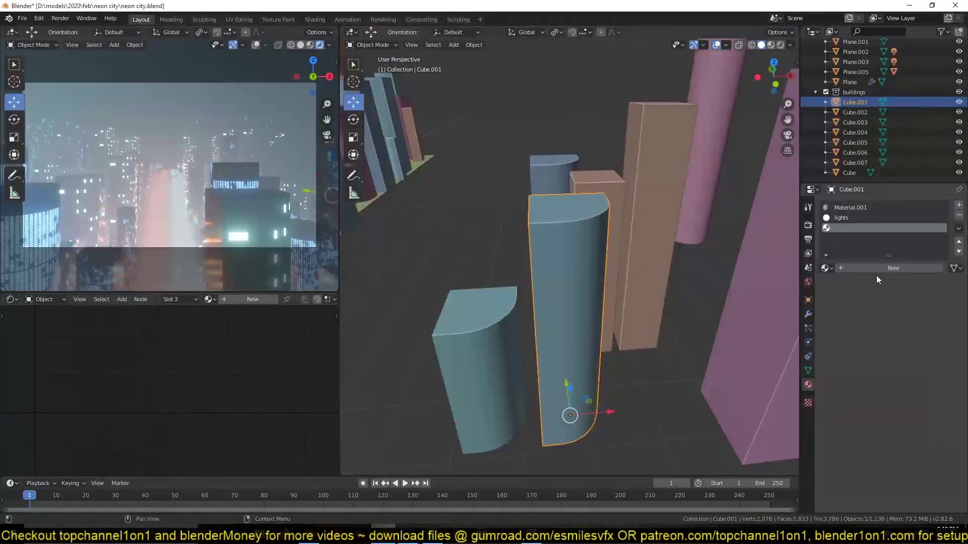
scroll(874, 278, down, 10)
click(926, 362)
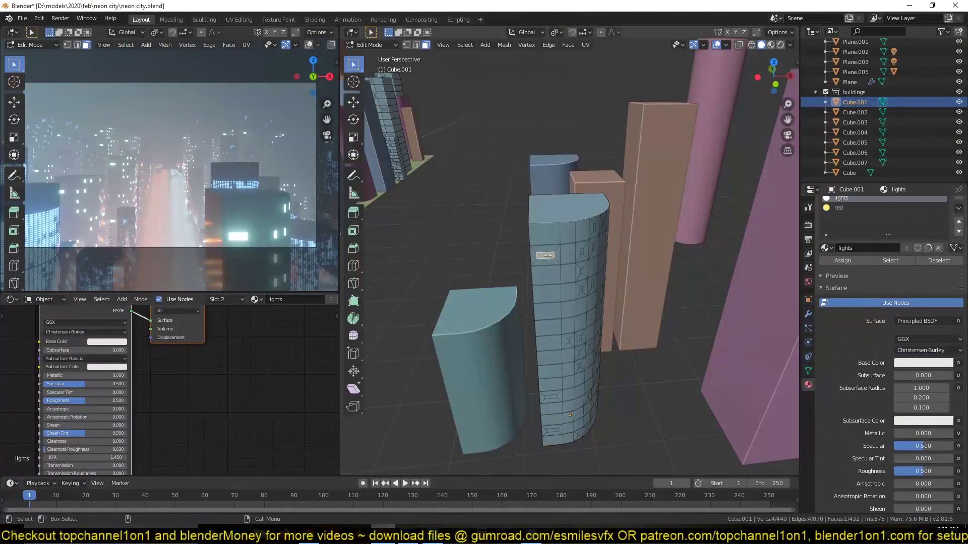
Duplicate the selected facade face 3.26 m upward along Z and assign the red material to it.
key(shift+d)
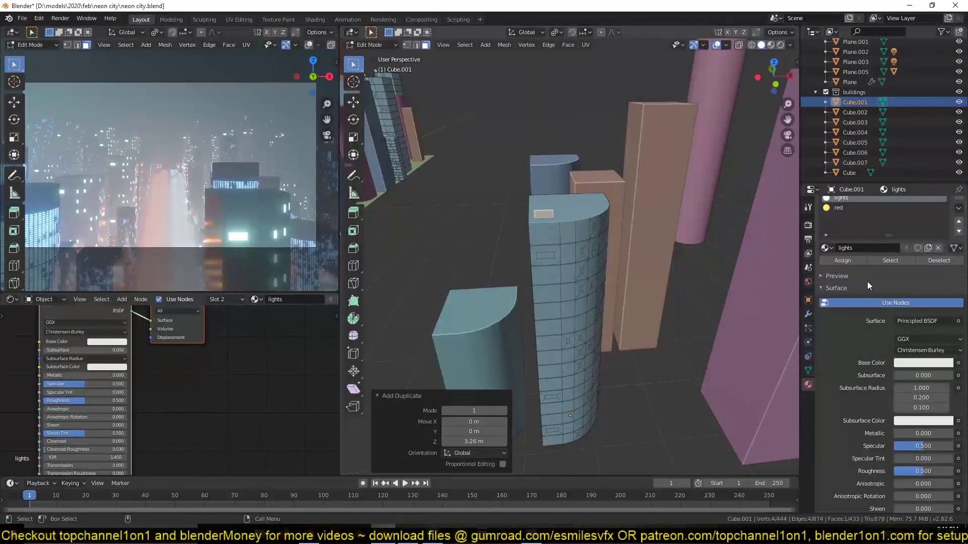
click(838, 208)
click(843, 260)
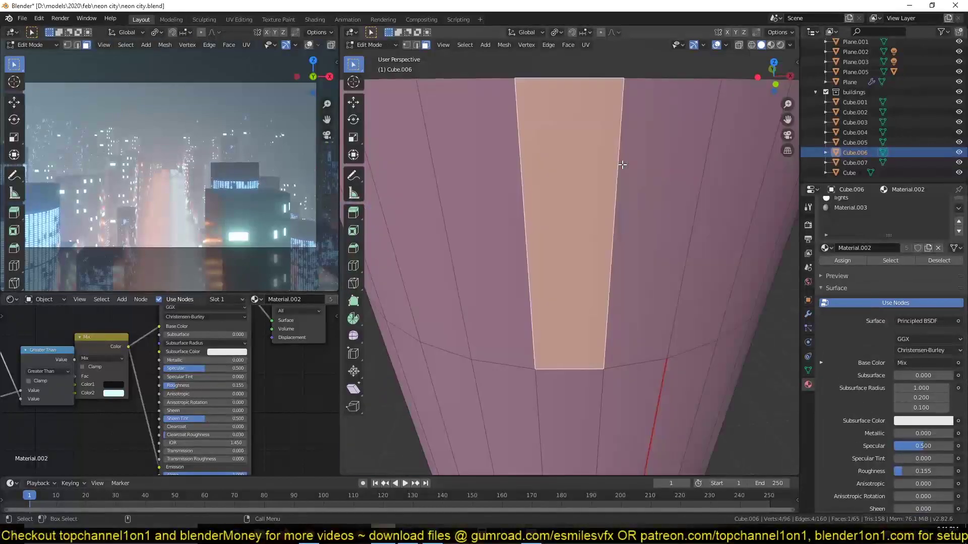
Shrink the copied face of Cube.006 along Z as a sign above the tower, add the red material, and save.
scroll(569, 252, down, 3)
key(s)
key(z)
click(603, 202)
click(958, 206)
click(826, 267)
click(856, 363)
key(Tab)
key(alt+a)
key(ctrl+s)
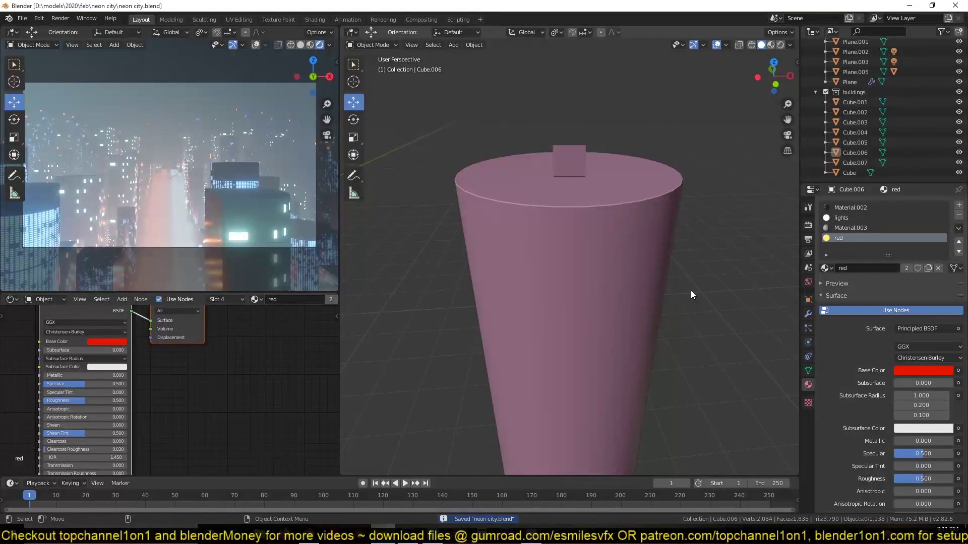
Add a plane beside the top of the Cube.006 tower and rotate it 90° about X to face the front.
key(KP_1)
key(shift+z)
key(shift+a)
click(664, 253)
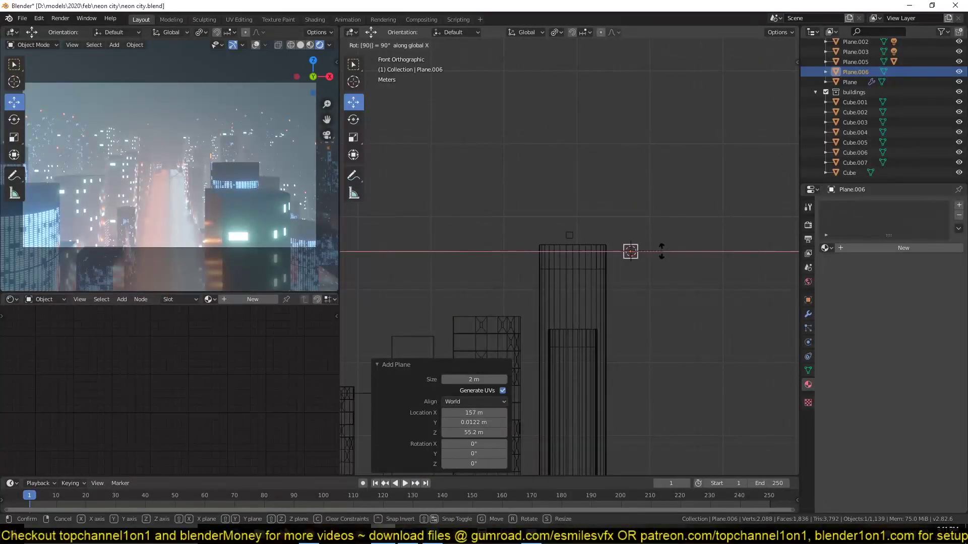
key(Return)
Enlarge and stretch the plane along Z and X into a tall upright rectangle, and apply its scale.
key(s)
key(Return)
key(z)
key(z)
key(s)
key(z)
click(676, 296)
key(s)
key(x)
click(693, 268)
key(ctrl+a)
click(693, 277)
Round the plane's corner vertices with a bevel of about 0.76 m and convert its outline to a curve.
key(Tab)
key(ctrl+shift+b)
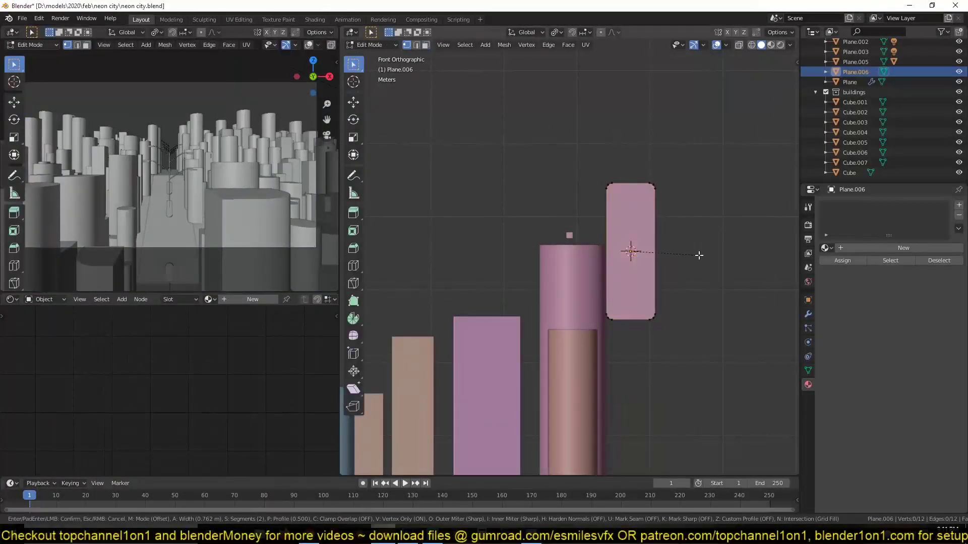
click(698, 256)
key(Tab)
key(shift+z)
click(474, 45)
click(585, 294)
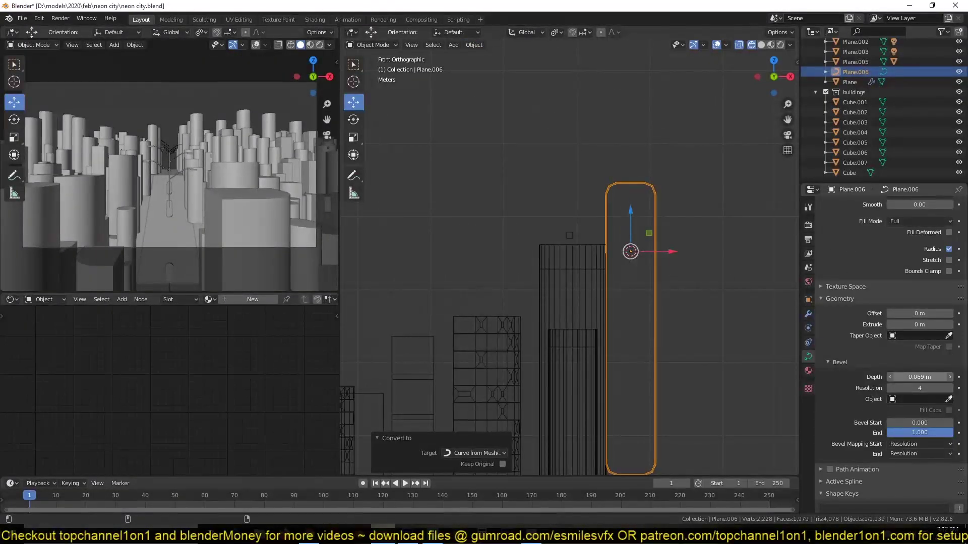
Assign a separate copy of the lights material to the curve with a blue emission of H 0.570, S 0.722, V 4.875.
key(shift+z)
click(808, 370)
click(824, 246)
click(852, 283)
click(902, 246)
scroll(904, 414, down, 5)
click(917, 463)
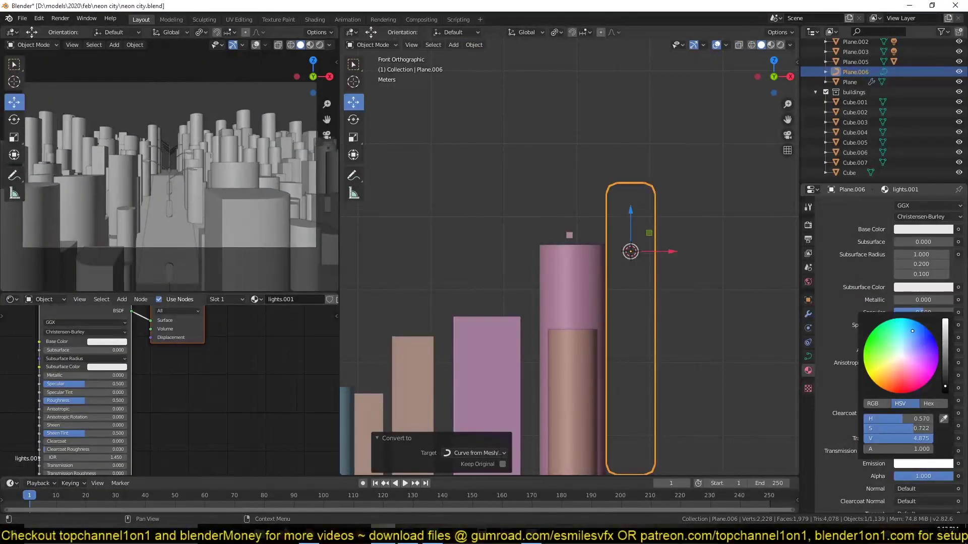
Set the curve's bevel resolution to 1 and move the curve against the front of the Cube.006 tower.
middle_drag(650, 352, 630, 322)
click(808, 356)
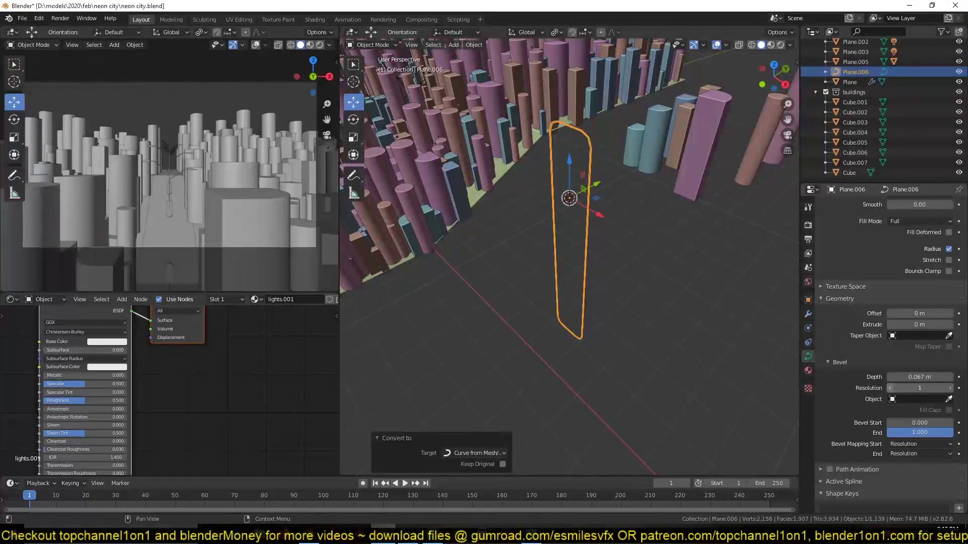
click(949, 390)
key(KP_7)
scroll(601, 289, down, 9)
key(g)
click(597, 208)
shift+click(589, 217)
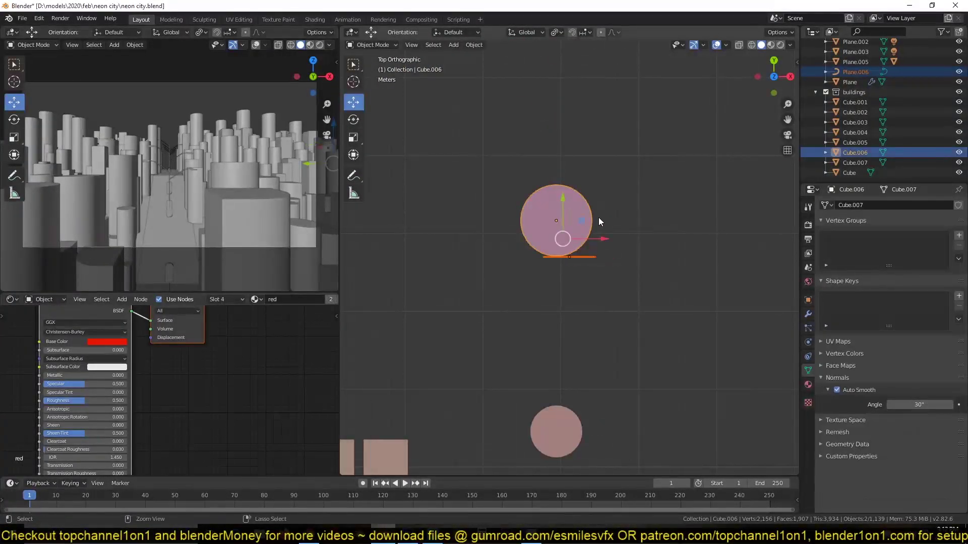
key(ctrl+j)
right_click(589, 258)
click(560, 319)
click(586, 259)
right_click(600, 289)
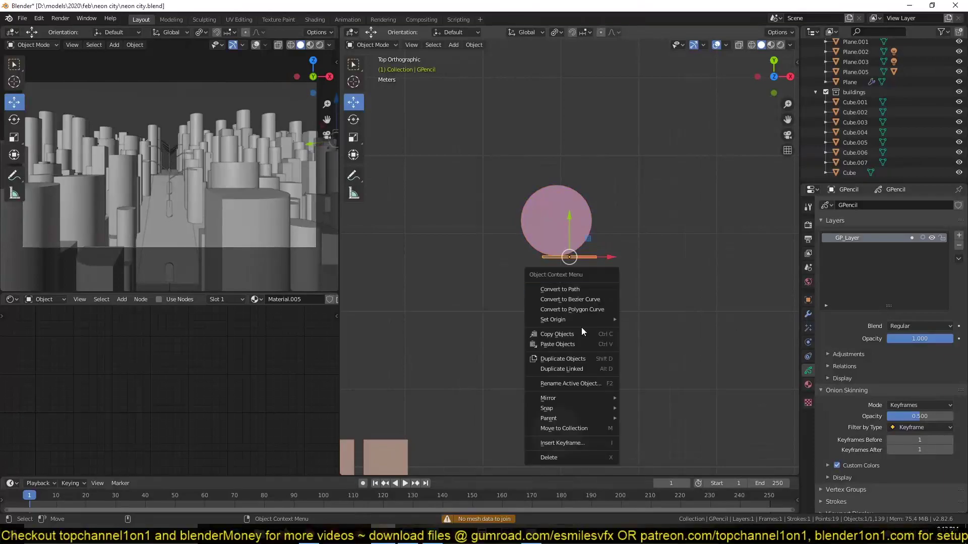
click(580, 310)
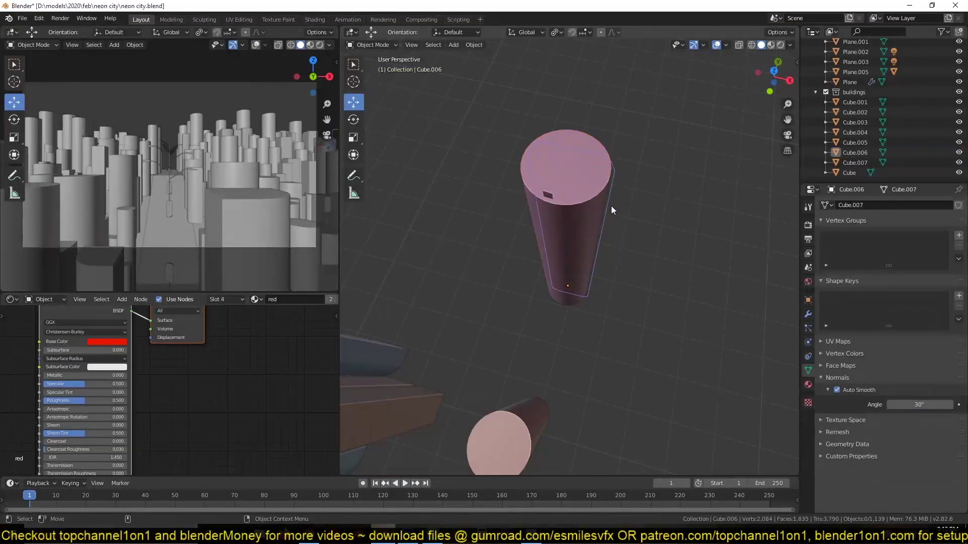
Convert the neon curve to a mesh, join it to the Cube.006 tower, and save the file.
click(629, 162)
right_click(614, 228)
click(594, 222)
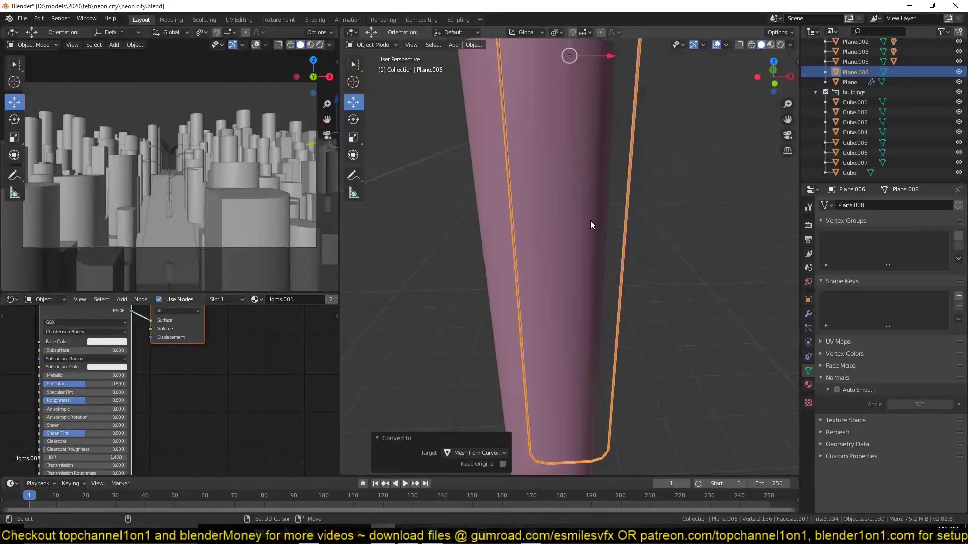
key(ctrl+s)
click(310, 44)
click(319, 44)
scroll(555, 191, down, 6)
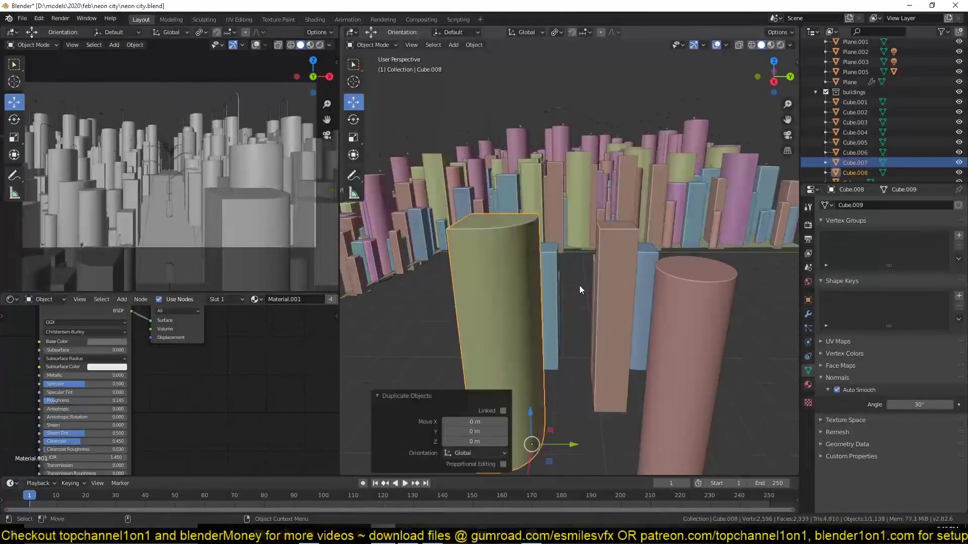
Move the duplicated building Cube.008 along Y and select the edges outlining its curved facade.
drag(573, 445, 461, 444)
middle_drag(580, 285, 535, 275)
key(Tab)
key(2)
click(470, 352)
ctrl+click(459, 198)
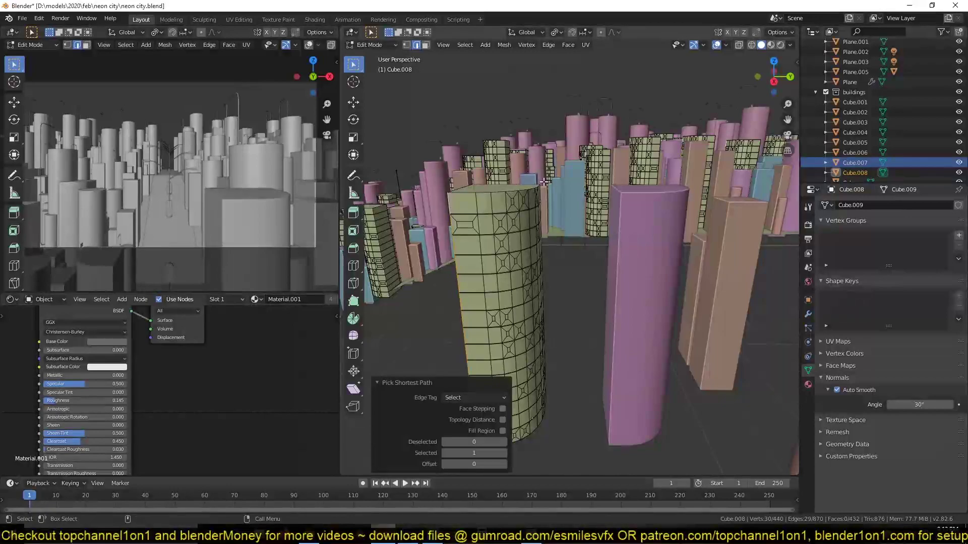
middle_drag(542, 214, 504, 220)
scroll(619, 282, up, 4)
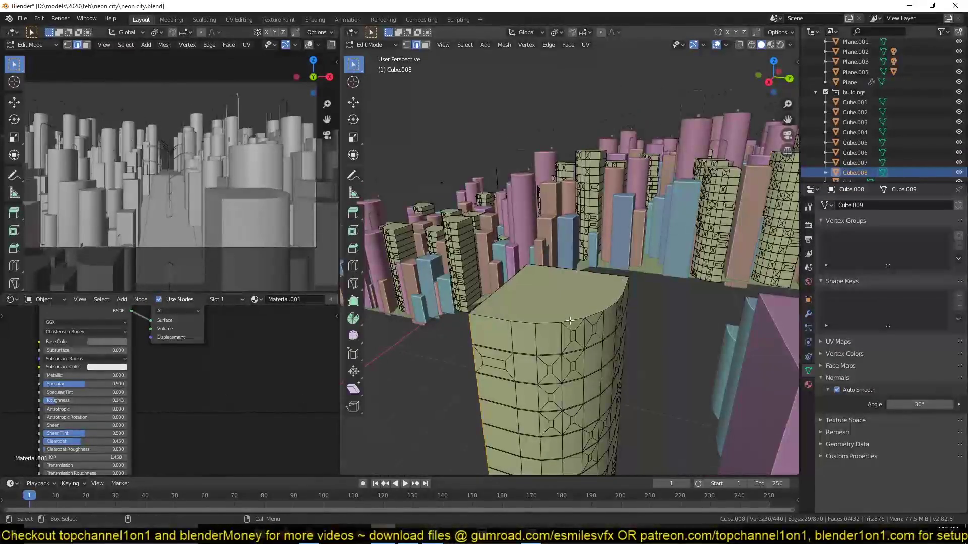
ctrl+click(623, 295)
middle_drag(617, 267, 592, 219)
ctrl+click(580, 313)
Duplicate the selected facade edges of Cube.008 and separate them into their own object.
key(shift+d)
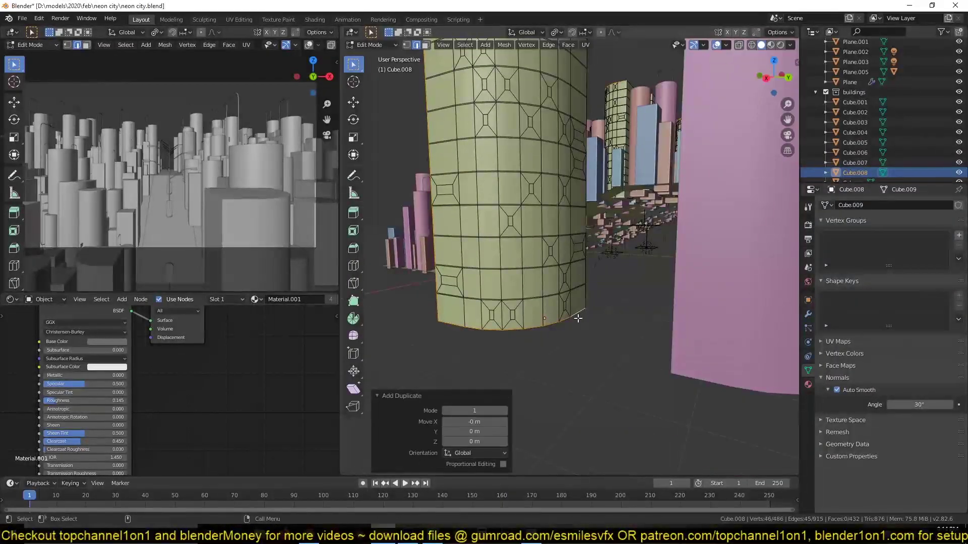
key(p)
key(Tab)
click(457, 328)
Offset the separated outline from the facade, scale it to fit, and convert it to a curve.
scroll(457, 331, down, 5)
key(s)
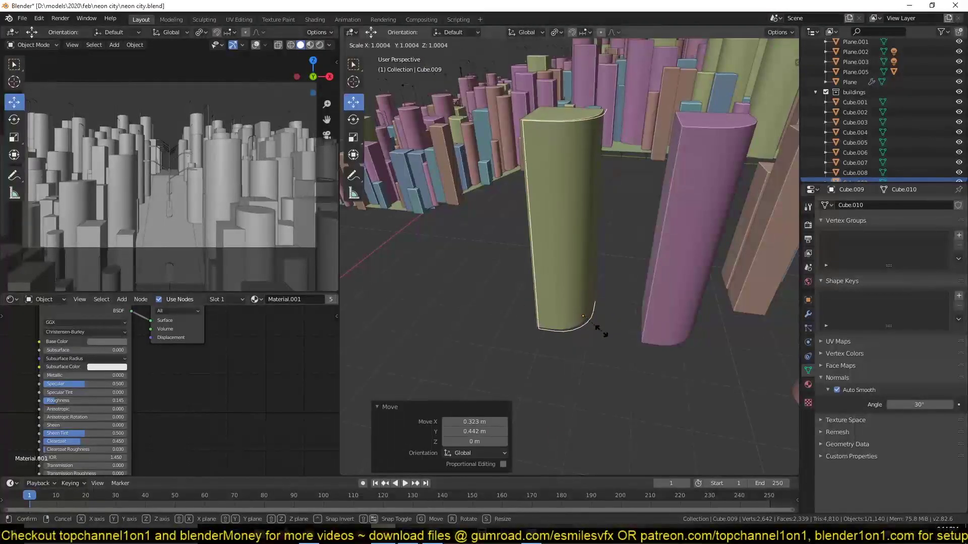
key(Tab)
middle_drag(600, 328, 547, 322)
click(582, 401)
key(Tab)
click(474, 45)
mouse_move(499, 309)
click(592, 310)
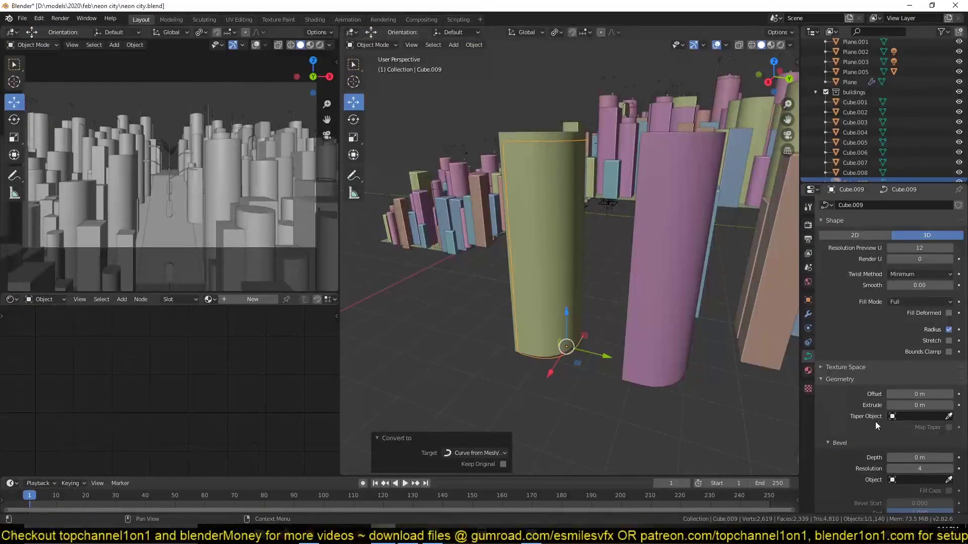
Thicken the outline curve with a low-resolution bevel, convert it to a mesh and shade it smooth.
click(891, 468)
scroll(607, 279, up, 8)
right_click(624, 250)
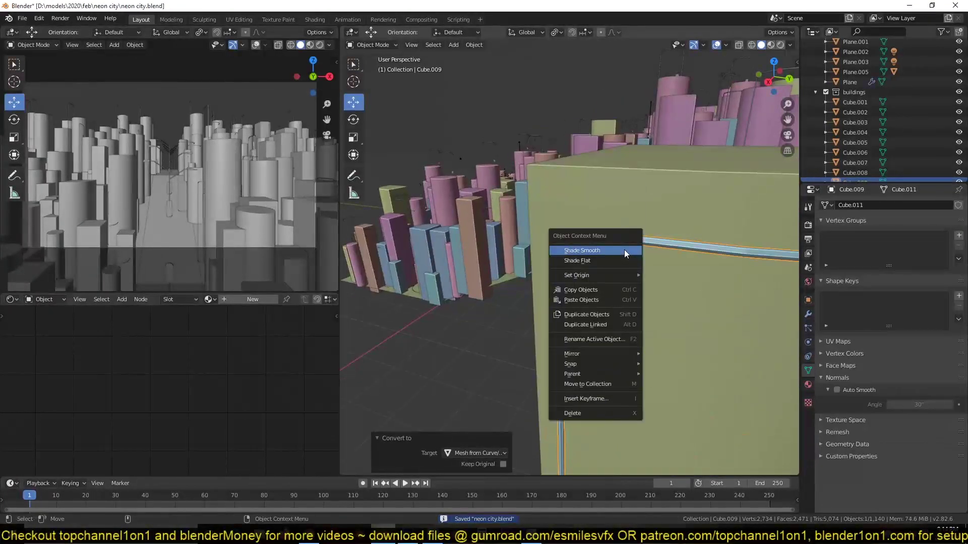
click(624, 249)
Assign the red material to the outline and join it to the building Cube.008.
click(808, 384)
click(827, 247)
click(847, 349)
right_click(694, 216)
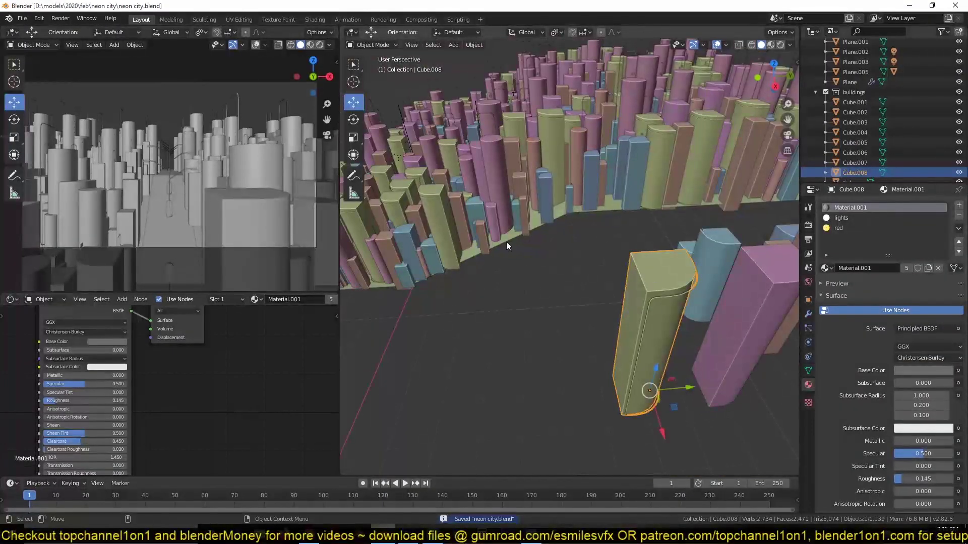
Scale the building Cube.008 up uniformly by a factor of 1.392.
key(Tab)
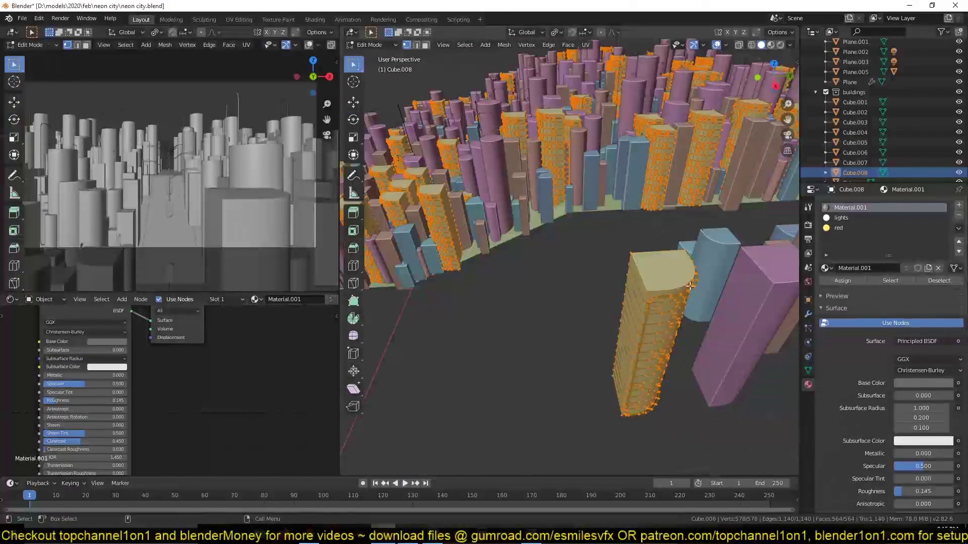
key(KP_1)
key(Tab)
key(s)
click(715, 280)
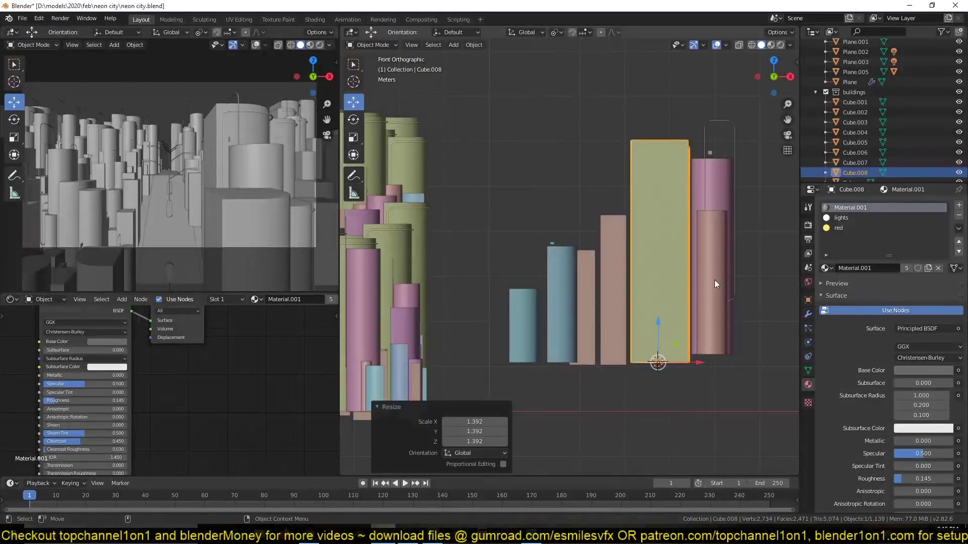
Save the file and show the rendered camera preview beside a top view of the city.
key(KP_7)
key(ctrl+s)
click(320, 45)
click(467, 204)
scroll(670, 210, down, 5)
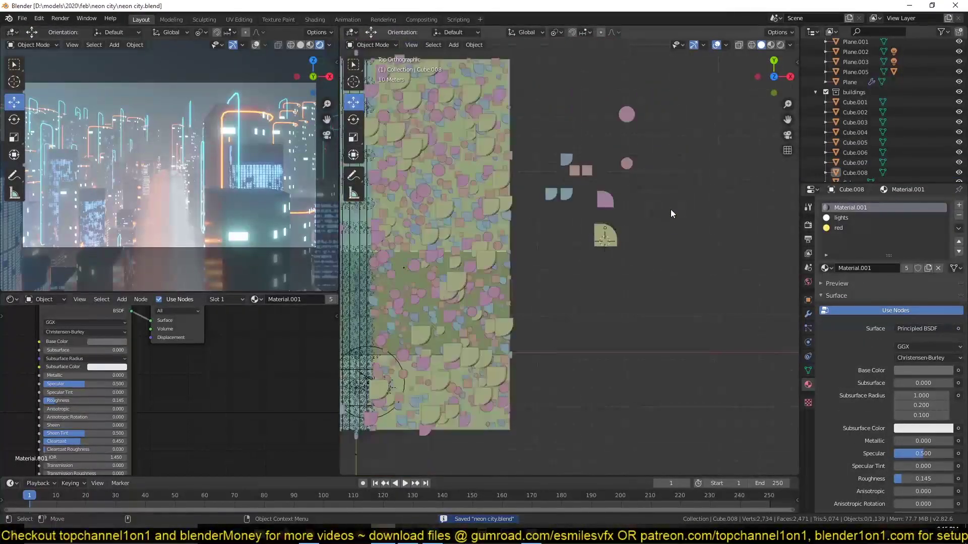
click(633, 140)
middle_drag(637, 142, 479, 156)
key(h)
key(alt+h)
key(alt+a)
Add a vertical loop cut near the edge of the building Cube.004 and bevel it into a narrow strip.
middle_drag(706, 247, 637, 257)
scroll(616, 253, up, 5)
click(637, 257)
key(Tab)
click(689, 246)
key(ctrl+b)
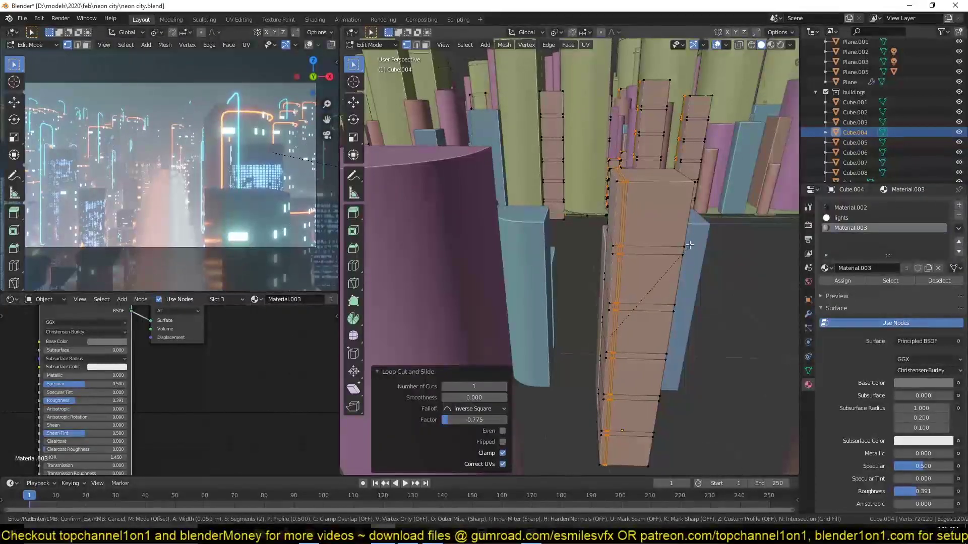
click(690, 245)
Add a neon light material in a new slot of Cube.004, assign it to the bevelled strip, and save.
click(958, 205)
click(826, 268)
click(847, 311)
click(843, 280)
key(Tab)
key(alt+a)
key(ctrl+s)
Increase the render scale of the ground plane's building particles to 0.323.
scroll(666, 275, down, 6)
click(808, 328)
click(702, 247)
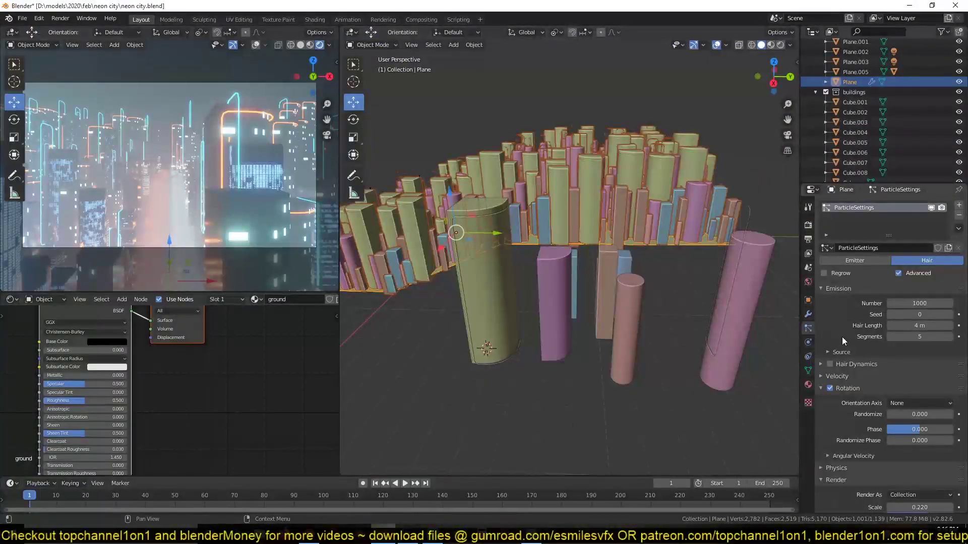
scroll(903, 427, down, 3)
drag(905, 447, 932, 448)
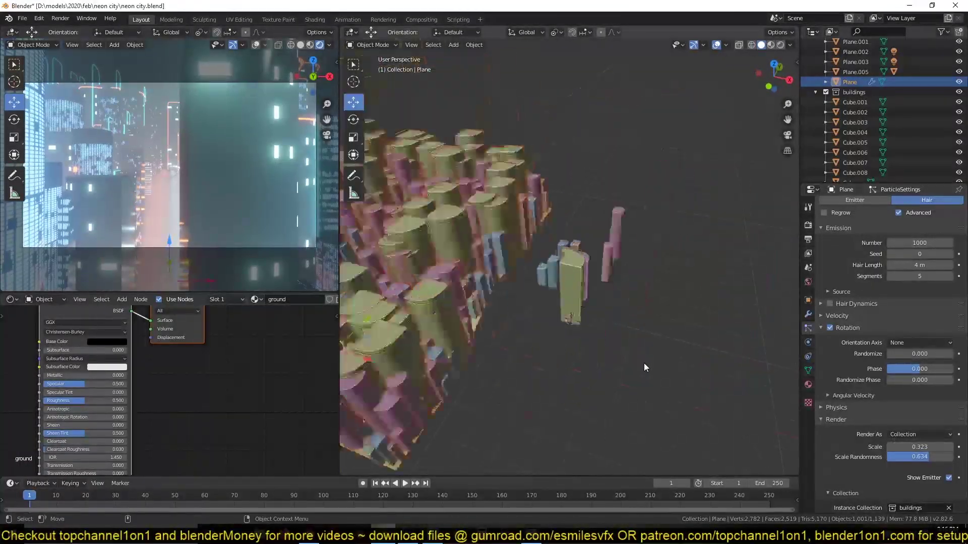
Set the number of building particles on the ground plane to 200.
scroll(848, 323, up, 3)
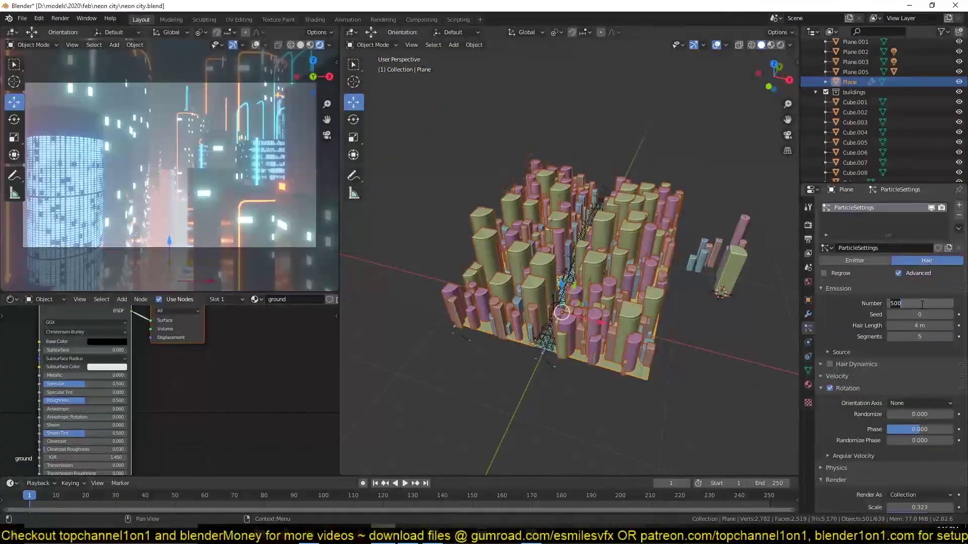
text(200)
key(Return)
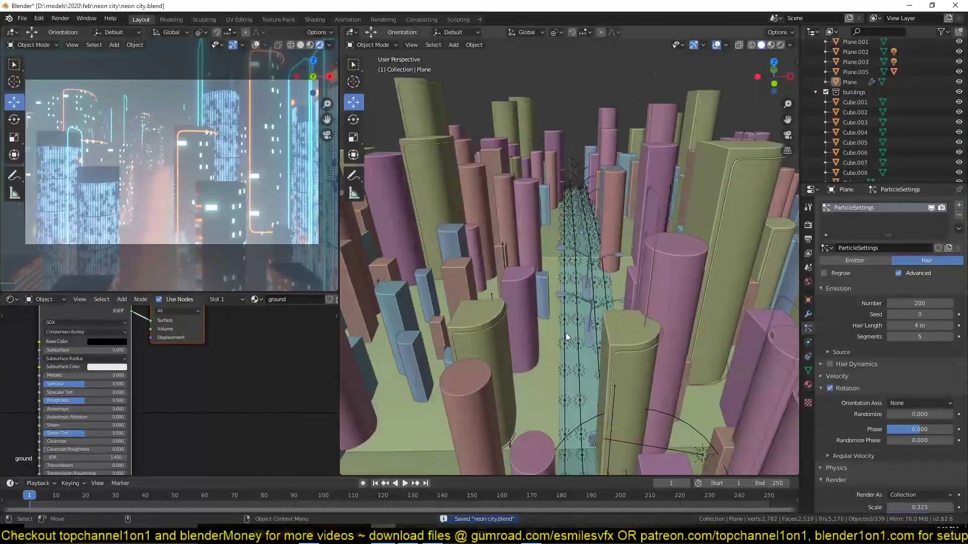
click(808, 314)
click(881, 206)
click(791, 353)
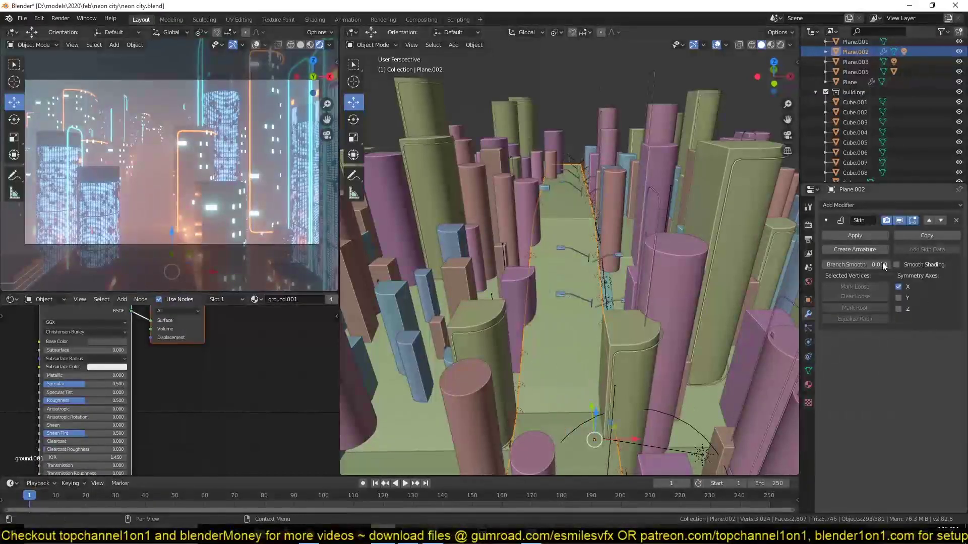
key(Tab)
key(ctrl+a)
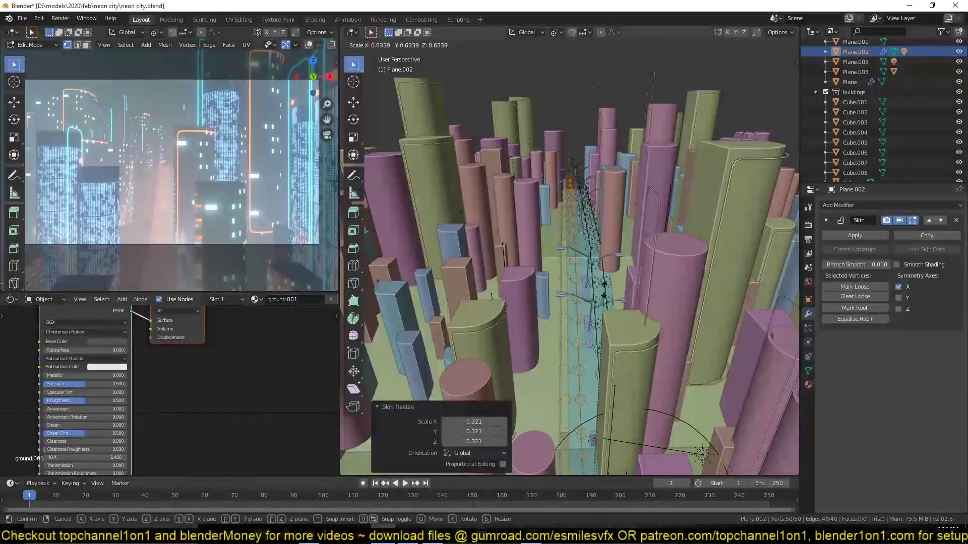
key(Tab)
click(955, 220)
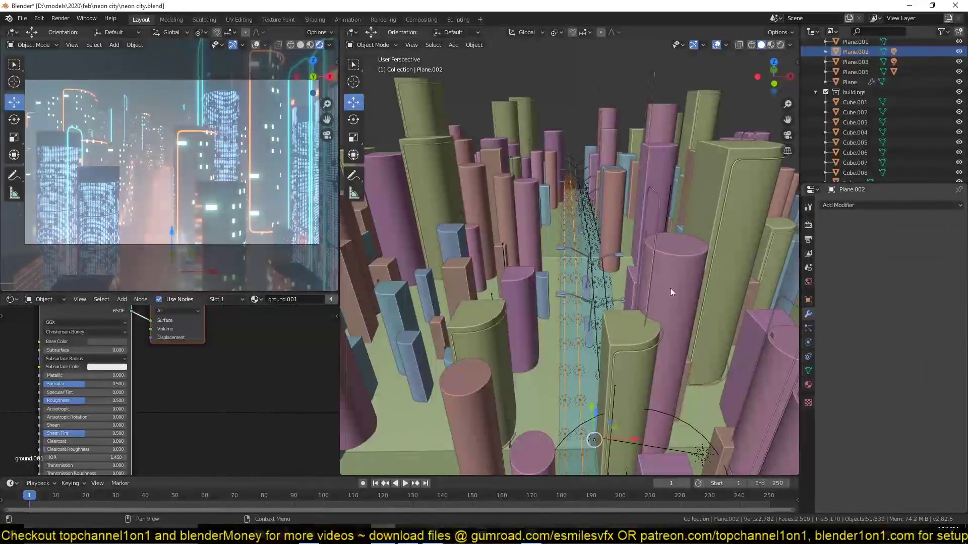
Save the file, turn off instancing on the road lines Plane.002, and convert them to a curve.
key(ctrl+s)
middle_drag(645, 343, 642, 292)
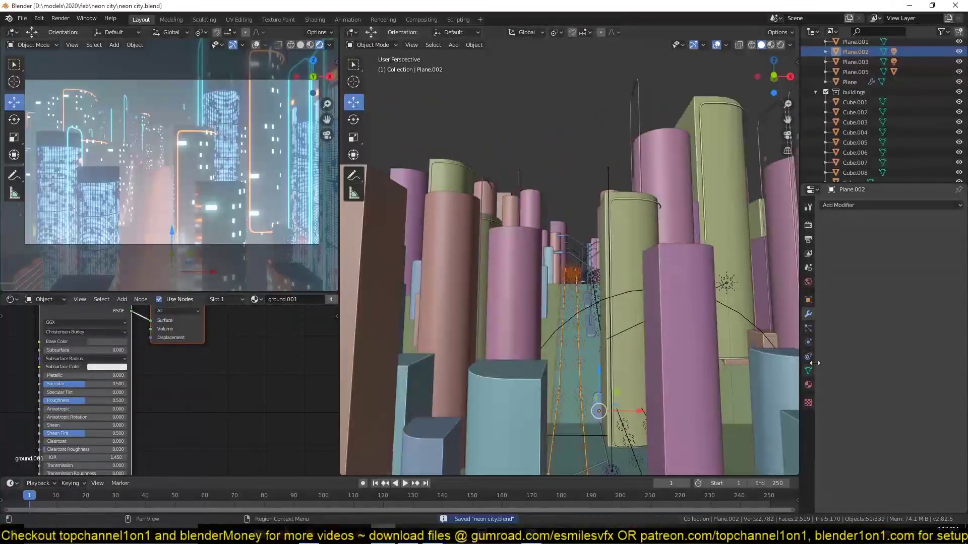
click(808, 300)
click(842, 400)
click(464, 44)
click(595, 312)
Assign the red material to the road-line curve and set its bevel depth to 0.003 m.
click(807, 385)
click(842, 321)
click(808, 356)
scroll(847, 413, down, 4)
drag(918, 377, 926, 376)
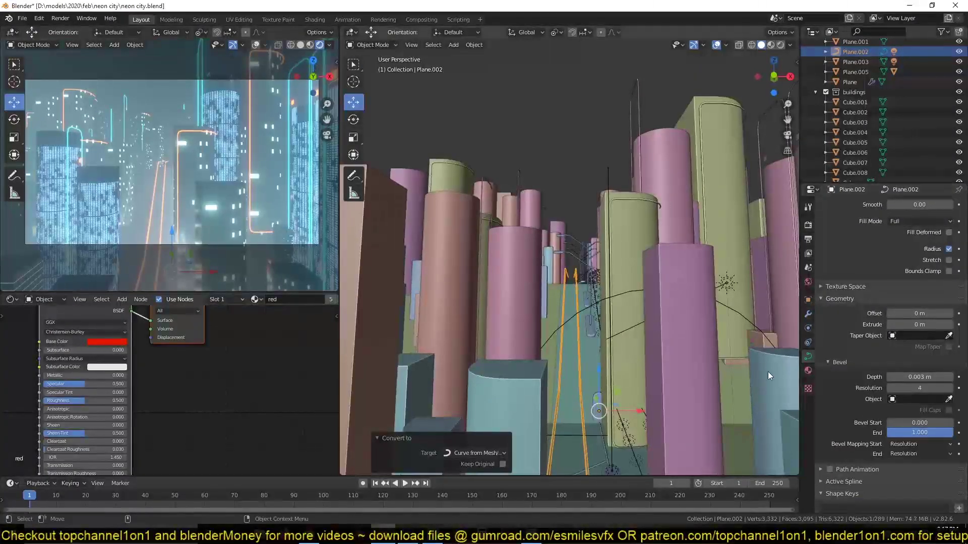
Move the instanced road object Plane.003 by -6.83 m along X.
middle_drag(630, 353, 670, 406)
click(670, 406)
key(g)
click(699, 368)
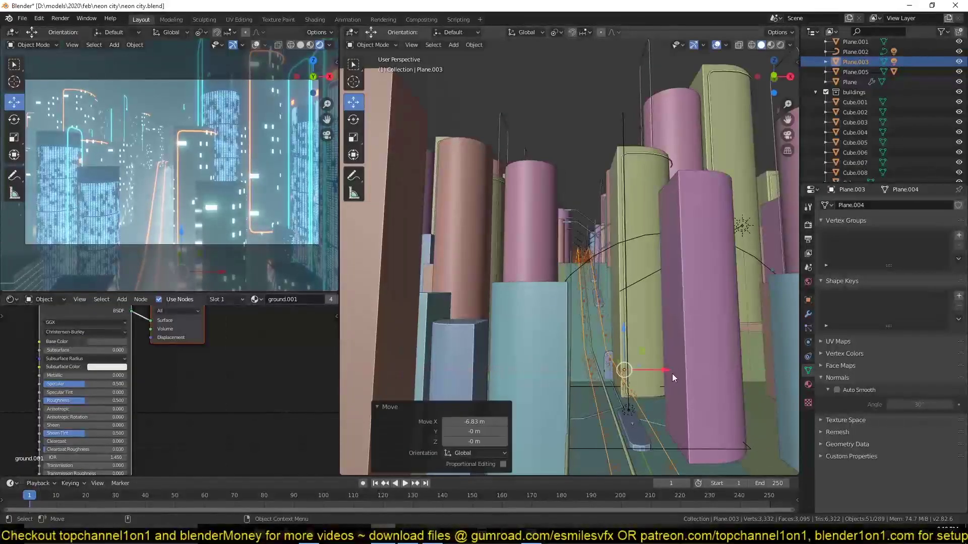
Duplicate the red road-line curve Plane.002 and offset the copy 5.8 m along X.
click(592, 355)
middle_drag(592, 355, 604, 361)
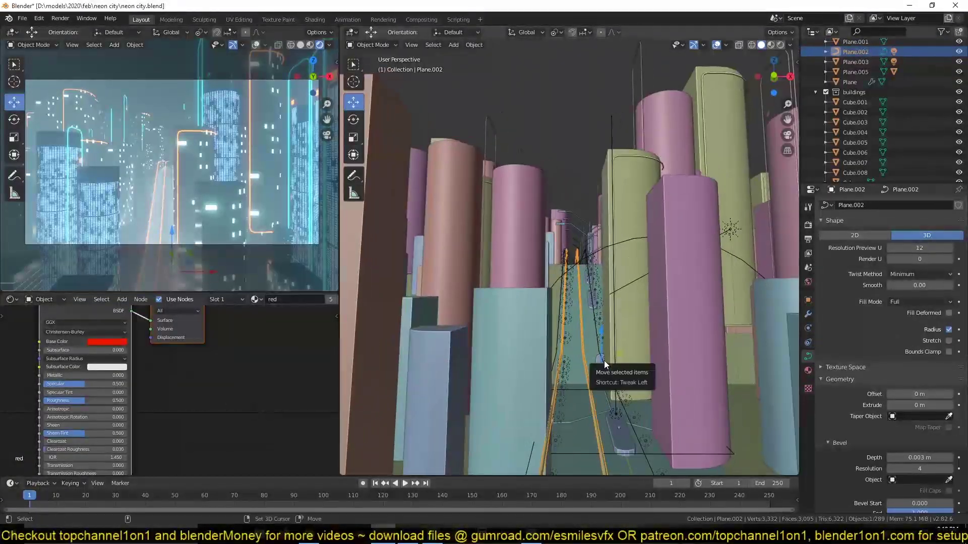
key(shift+d)
key(x)
click(650, 368)
Assign the lights.001 material to the duplicated road lines and save the file.
click(808, 370)
click(824, 247)
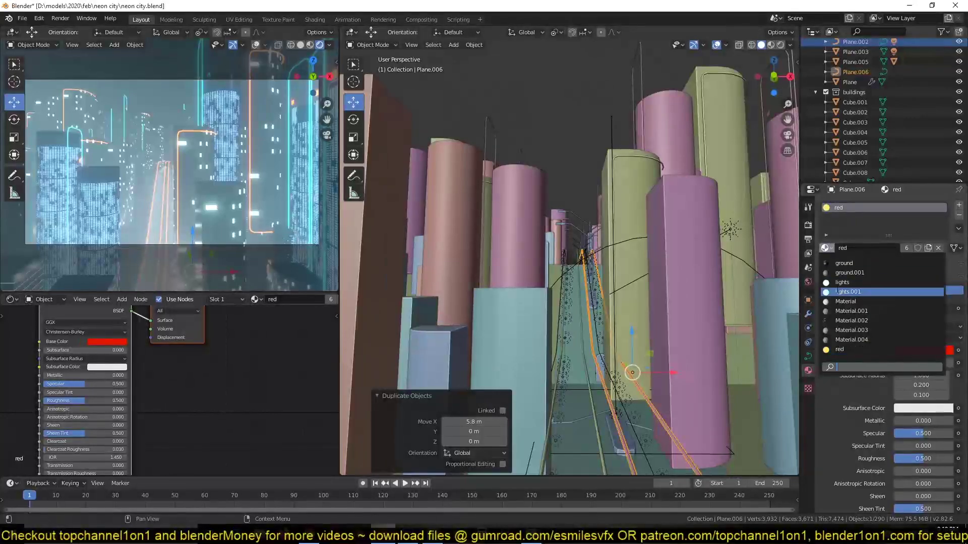
click(847, 282)
click(633, 254)
key(ctrl+s)
scroll(633, 254, down, 5)
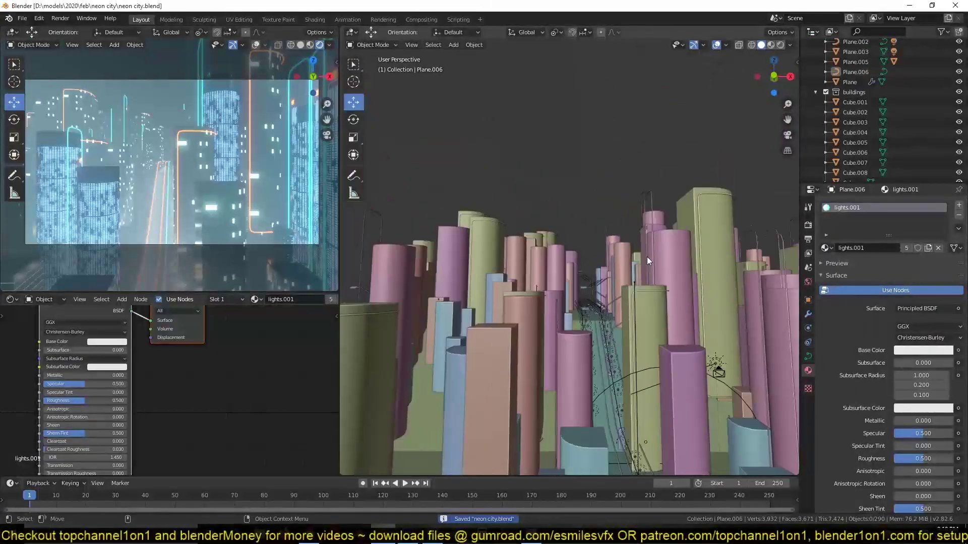
Add a spot light, rotate it about X and move it -160 m along Y.
middle_drag(646, 256, 604, 250)
key(shift+a)
mouse_move(610, 405)
click(675, 427)
key(r)
key(x)
click(662, 344)
scroll(681, 316, down, 3)
text(gx13)
key(Return)
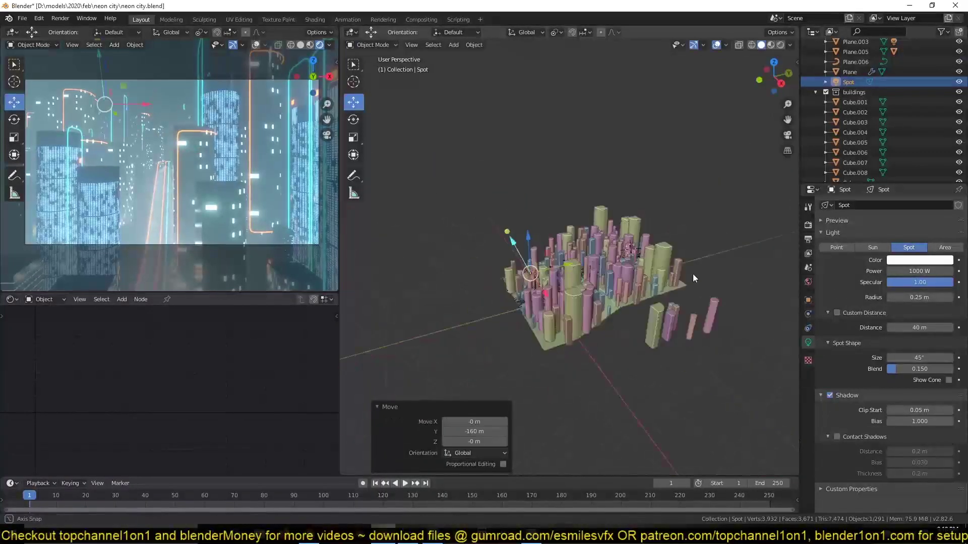
Set the spot light's power to 10000 W.
middle_drag(680, 277, 629, 279)
scroll(629, 279, up, 8)
click(919, 271)
text(10000)
key(Return)
Reposition the spot light along X and by -54.2 m along Y, rotating it about X over the road.
key(g)
key(x)
click(630, 293)
key(r)
key(x)
click(723, 309)
scroll(718, 307, down, 3)
middle_drag(716, 306, 709, 323)
key(g)
key(y)
click(683, 304)
key(x)
Enable a custom distance of 1000 m on the spot light, with 1 MW power and a 9.4° cone size.
click(837, 313)
click(919, 271)
text(1000000)
key(Return)
click(919, 327)
text(1000)
key(Return)
drag(919, 357, 902, 357)
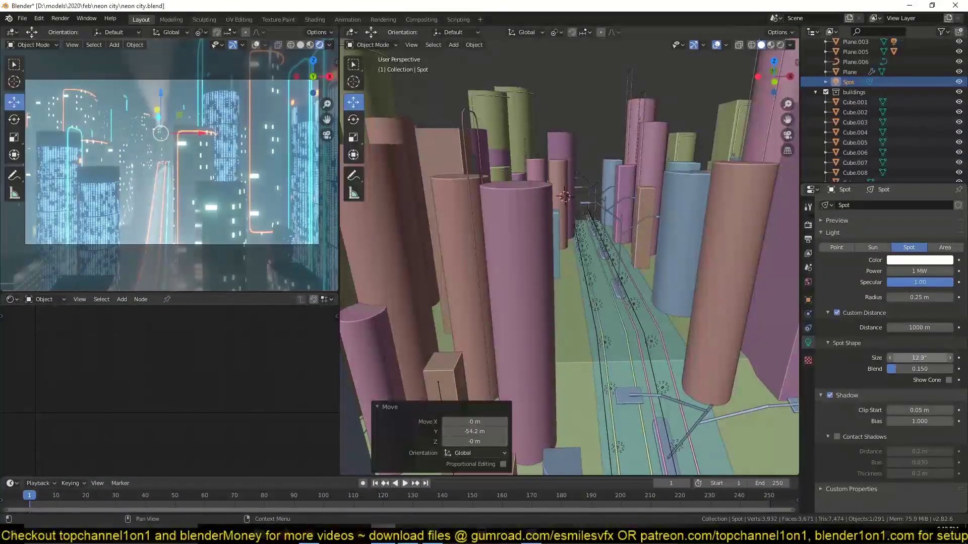
Try a pink colour and a different power on the spot light, and undo the change.
click(919, 260)
click(922, 162)
text(0)
key(Return)
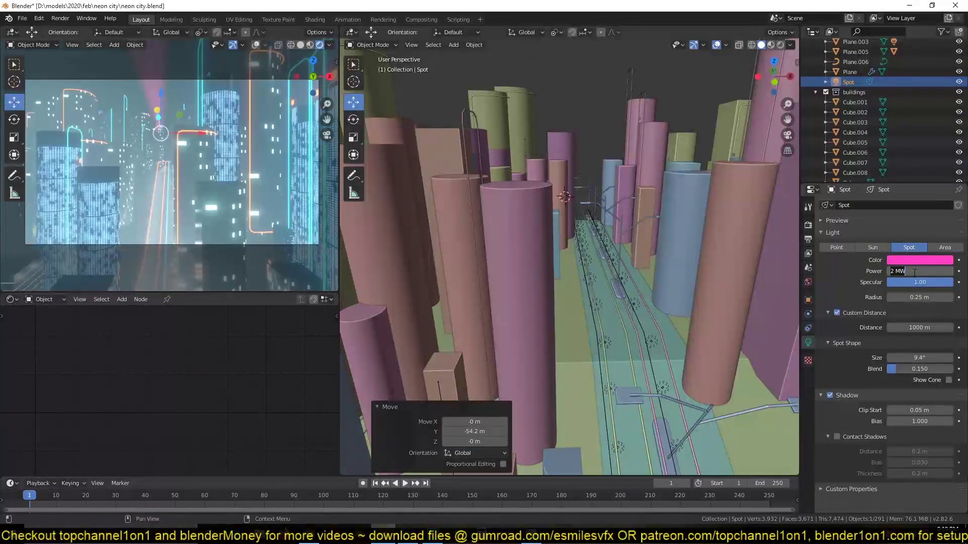
click(901, 260)
key(ctrl+z)
Set the spot light's colour to near white and narrow its cone size to 4.7°.
click(902, 260)
click(903, 162)
drag(919, 358, 907, 358)
Rotate the spot light -0.947° about X and move it along X to the buildings beside the road.
middle_drag(736, 353, 738, 227)
key(r)
key(x)
click(657, 346)
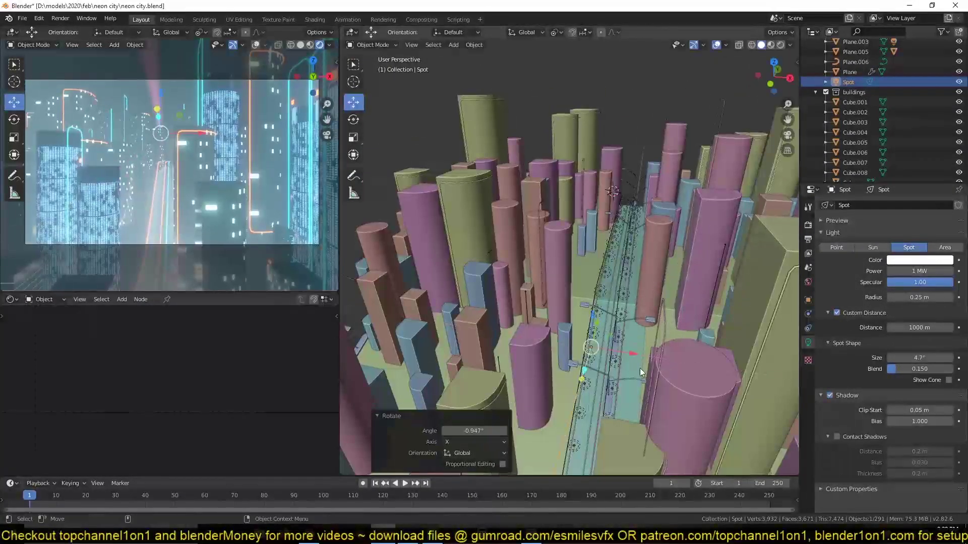
middle_drag(630, 303, 592, 245)
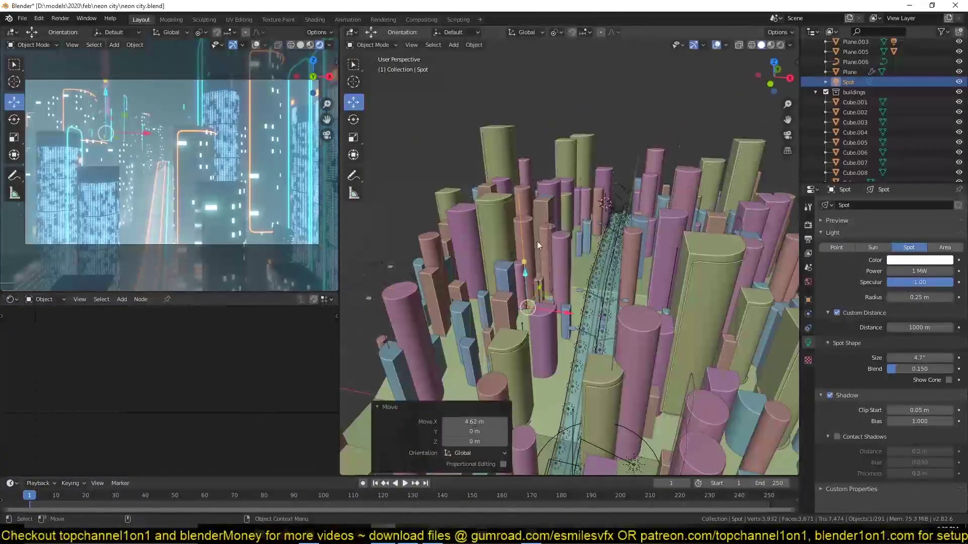
drag(539, 308, 552, 310)
Widen the spot light's cone size to 19.9° and set its power to 100000 W.
drag(920, 357, 942, 357)
drag(920, 271, 902, 272)
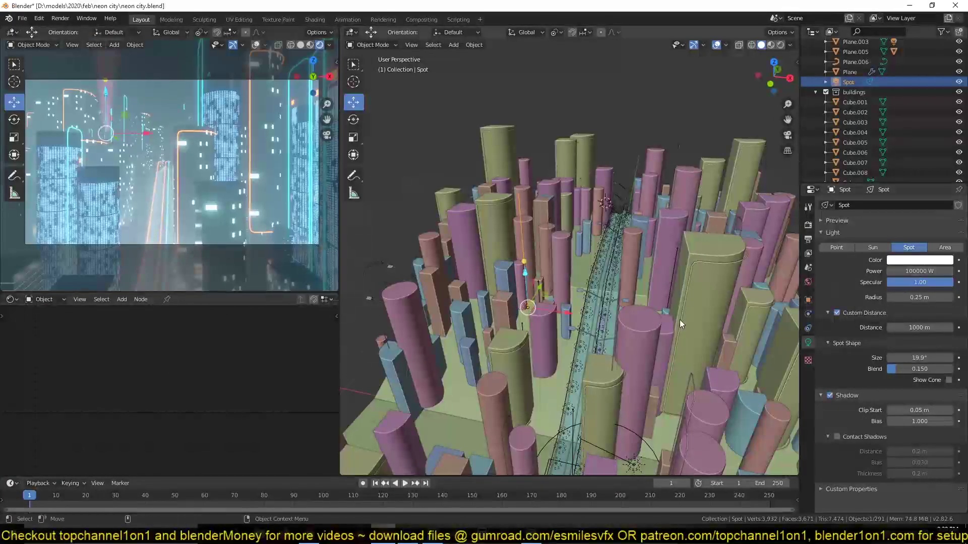
Duplicate the spot light along X to the other side of the road and freely rotate the copy 22.9° and -16°.
key(shift+d)
key(x)
click(736, 305)
key(r)
key(r)
click(725, 323)
Give the duplicated spot light a pale blue colour with a value of 2.000 and deselect it.
click(918, 264)
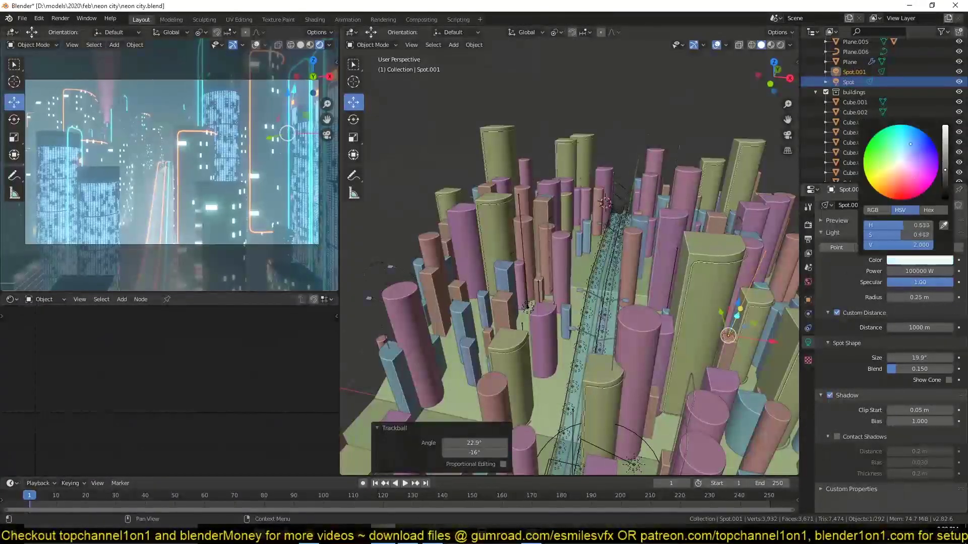
scroll(171, 161, down, 2)
click(415, 138)
Display the World nodes in the shader editor and save the file.
click(45, 299)
click(41, 316)
key(ctrl+s)
Disconnect the Principled Volume from the World Output to view the city without fog, and reconnect it to Volume.
drag(249, 392, 203, 434)
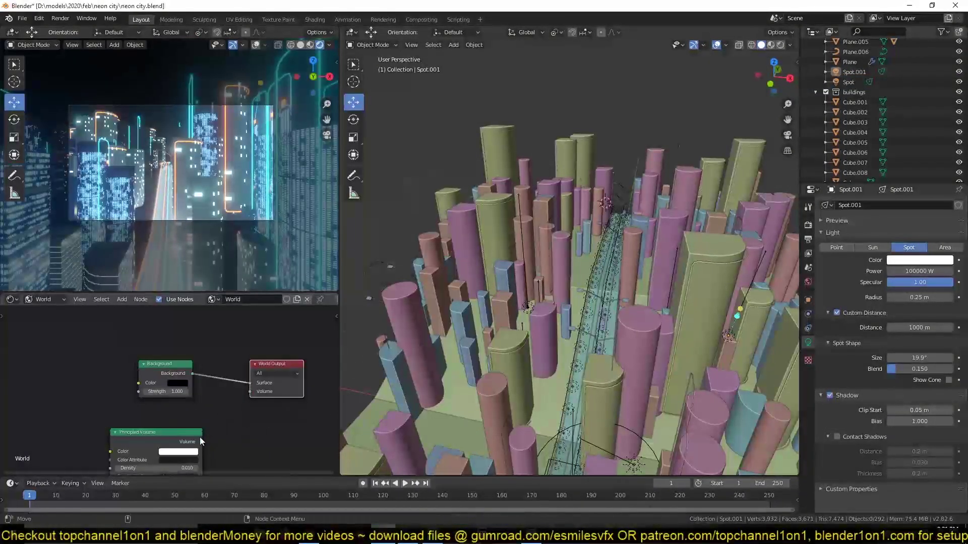
scroll(186, 123, up, 3)
scroll(184, 121, up, 2)
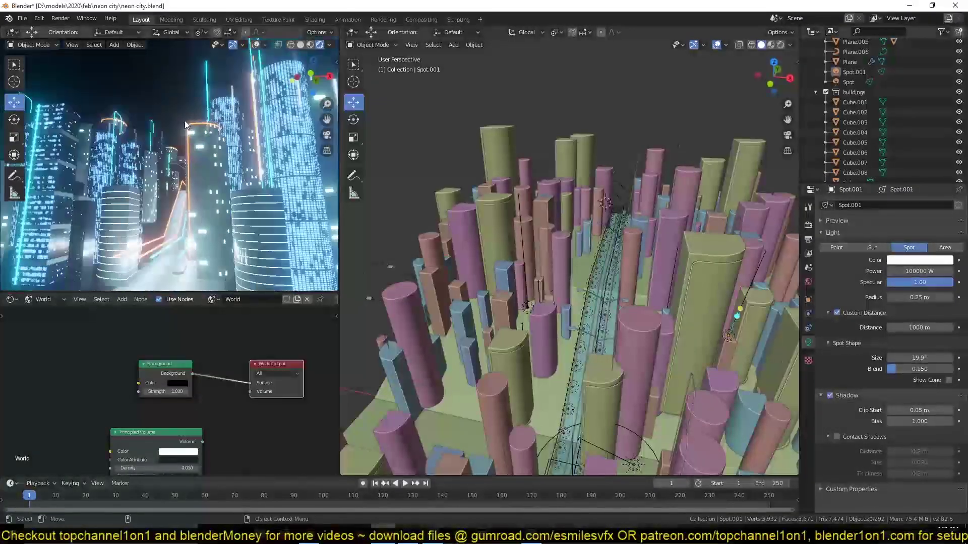
drag(203, 442, 249, 392)
Set the Principled Volume's anisotropy to 0.291 and save the file.
middle_drag(249, 392, 275, 352)
drag(182, 445, 212, 445)
key(ctrl+s)
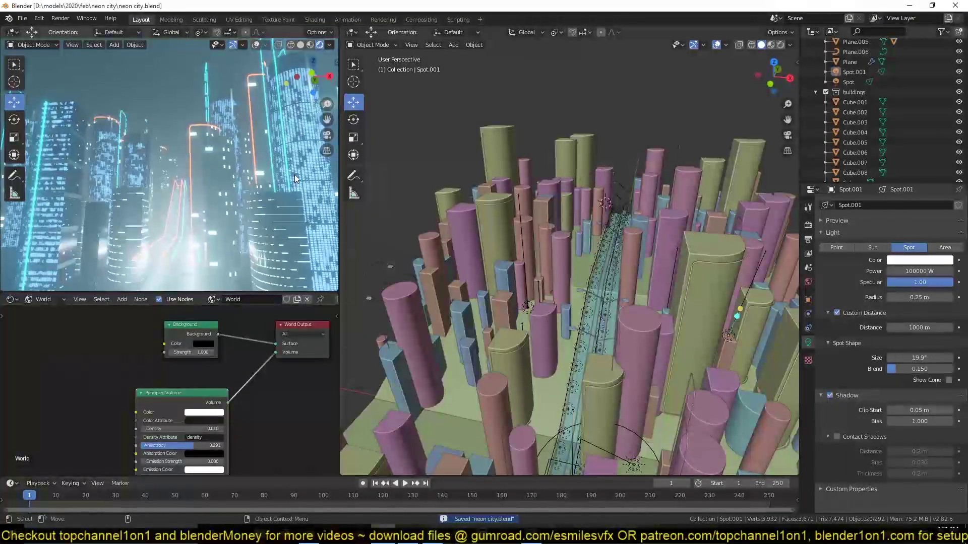
scroll(227, 227, down, 5)
shift+right_click(618, 161)
key(shift+a)
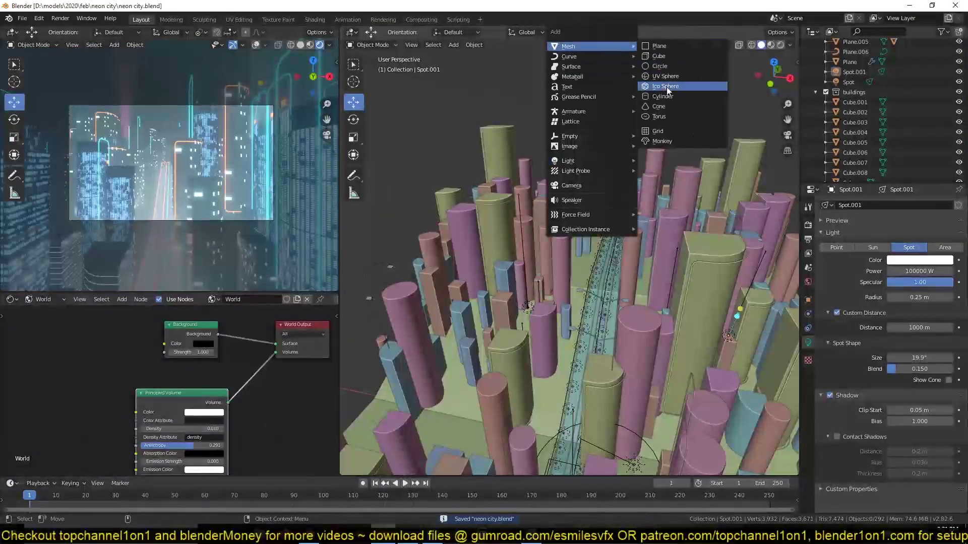
key(Escape)
Add an ico sphere, enlarge it and place it behind the far end of the city.
scroll(630, 202, down, 5)
click(636, 204)
scroll(636, 204, up, 5)
key(shift+a)
click(738, 184)
key(s)
click(498, 162)
scroll(712, 185, down, 4)
key(g)
key(s)
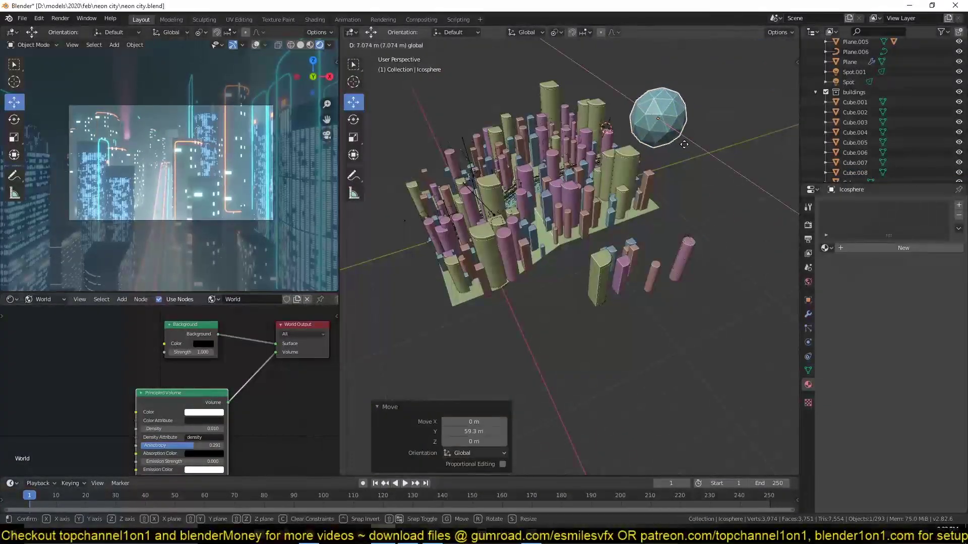
click(710, 112)
Try the lights material and Material.002 on the ico sphere, and delete the sphere.
click(824, 247)
click(830, 284)
click(824, 248)
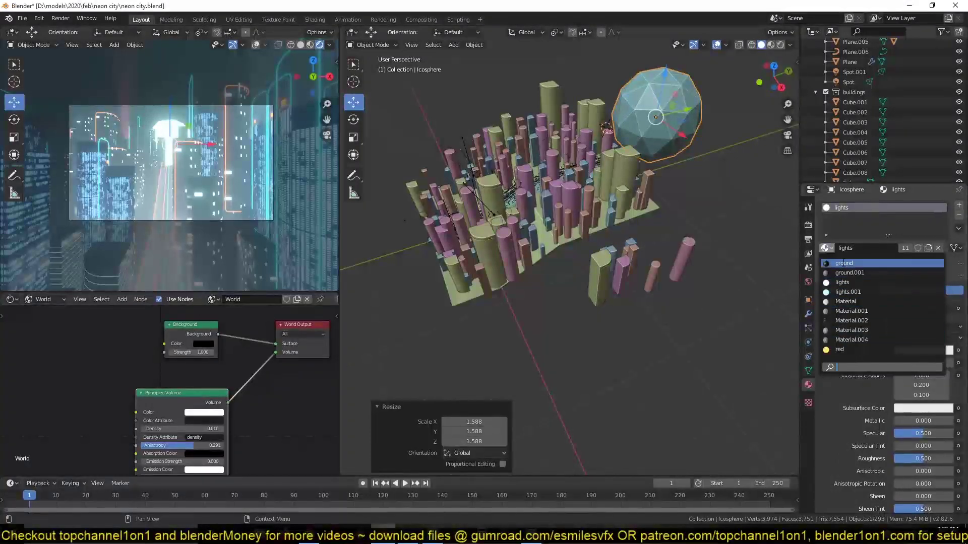
click(857, 320)
key(s)
click(675, 177)
key(Delete)
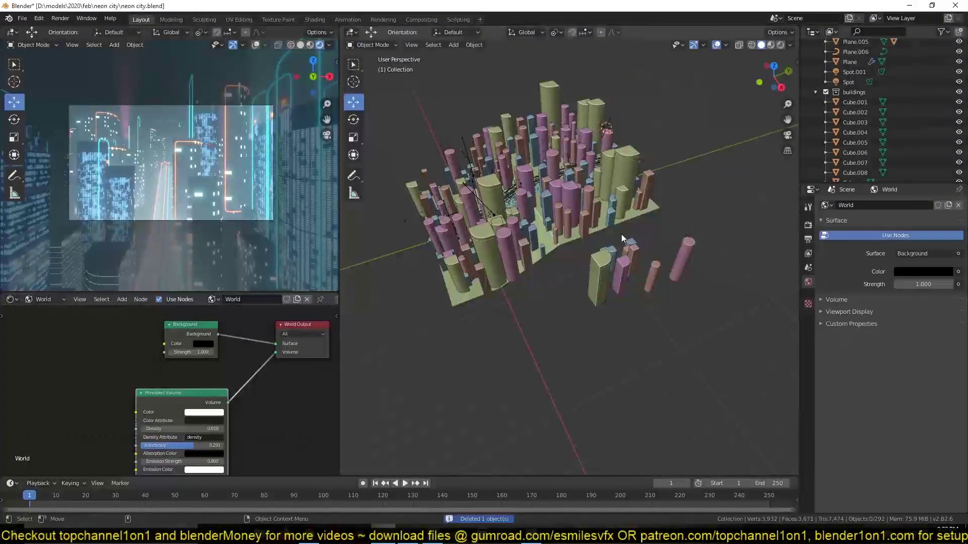
Duplicate the tall source building Cube.008 and move the copy into the main Collection.
click(599, 272)
key(shift+d)
click(741, 187)
key(m)
click(706, 170)
Enlarge the duplicated building and stand it upright behind the city.
key(r)
click(752, 277)
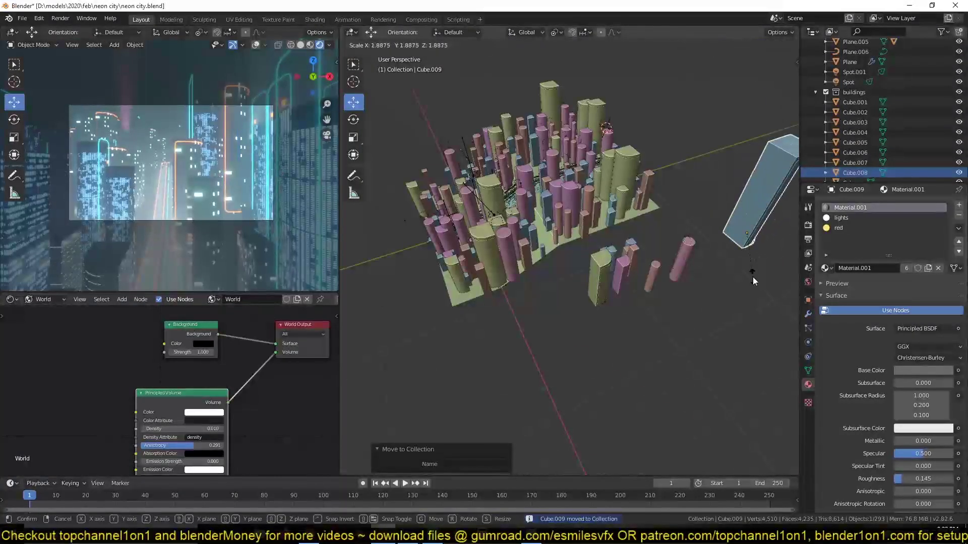
key(KP_1)
middle_drag(504, 202, 429, 130)
scroll(594, 270, up, 3)
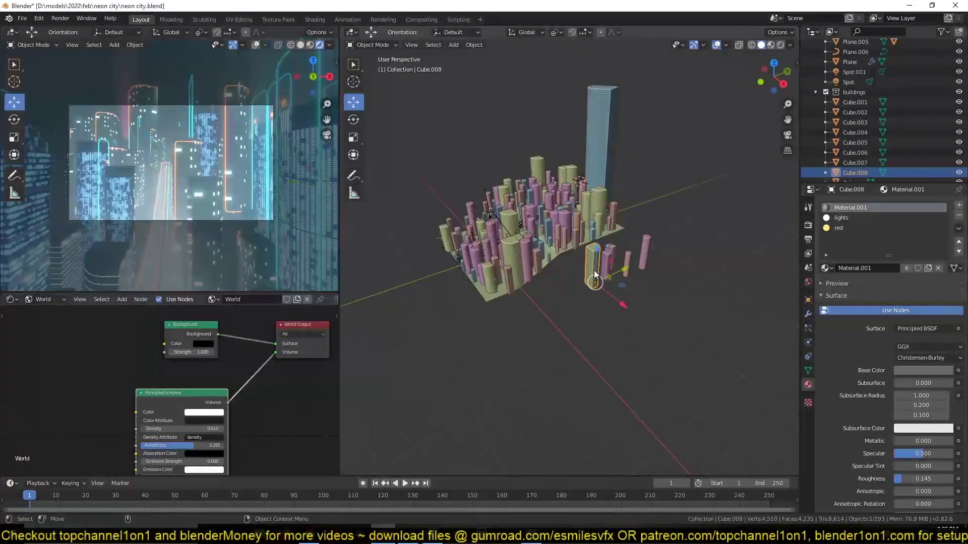
Duplicate the tall source building Cube.008 and offset the copy 28 m along X.
click(605, 272)
scroll(556, 247, up, 4)
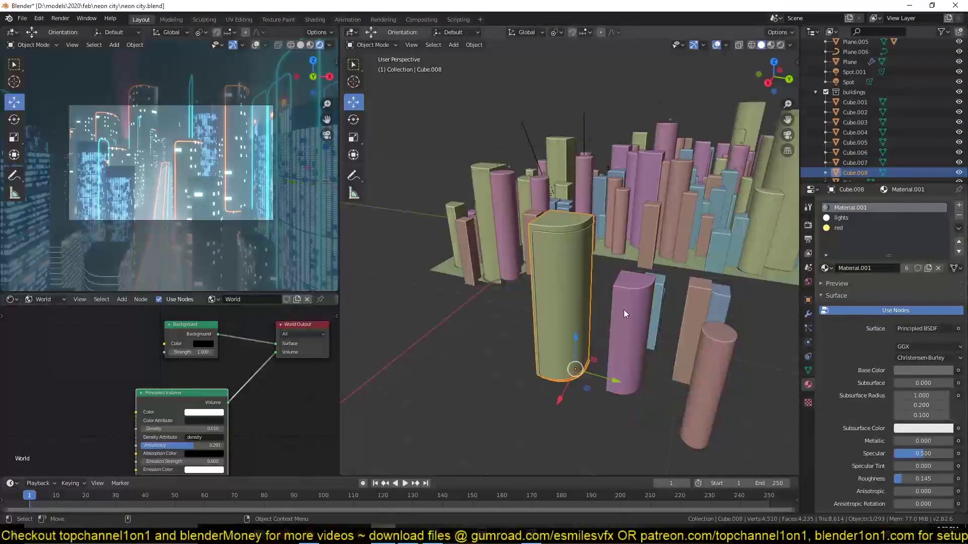
middle_drag(616, 291, 594, 308)
click(643, 301)
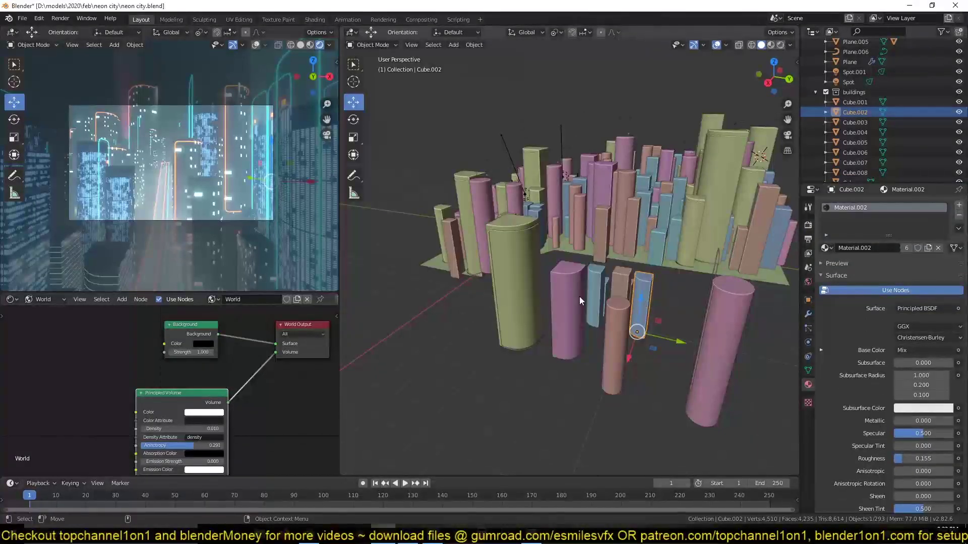
click(606, 300)
key(shift+d)
key(y)
click(489, 320)
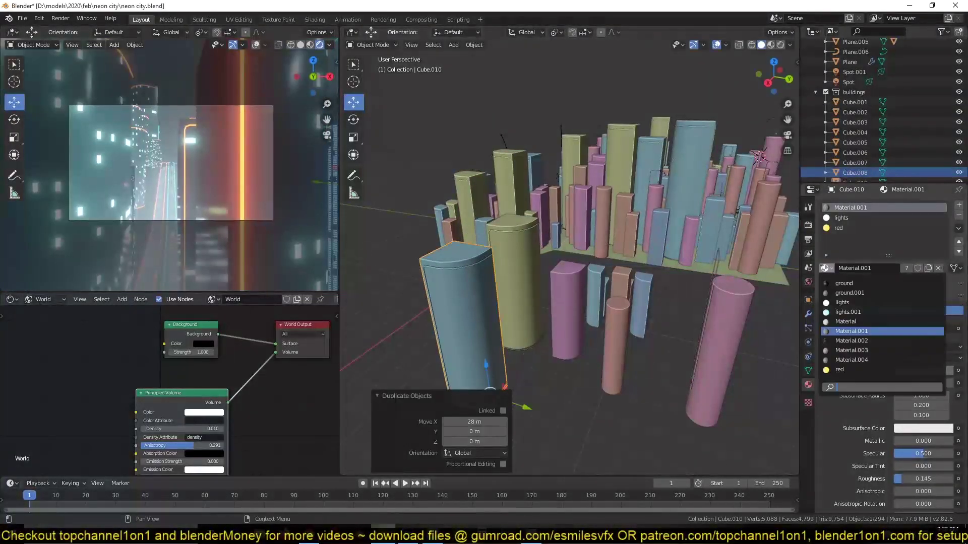
Try Material.002 on the duplicated building, and undo the duplication.
click(825, 268)
click(833, 343)
key(ctrl+z)
key(ctrl+z)
key(ctrl+z)
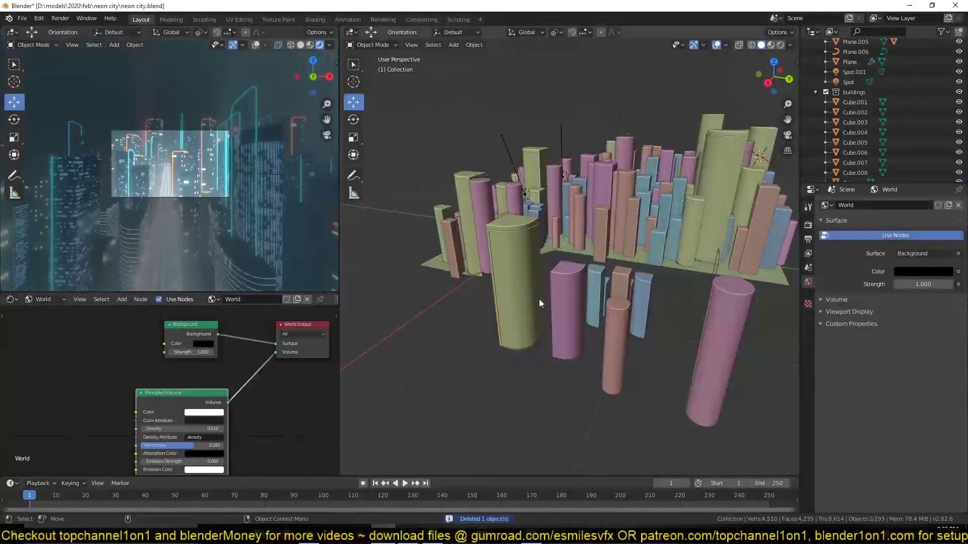
Duplicate the small source building Cube.002 beyond the city by -55.6, 127 and 10.9 m, and resize the copy.
scroll(584, 303, down, 5)
key(s)
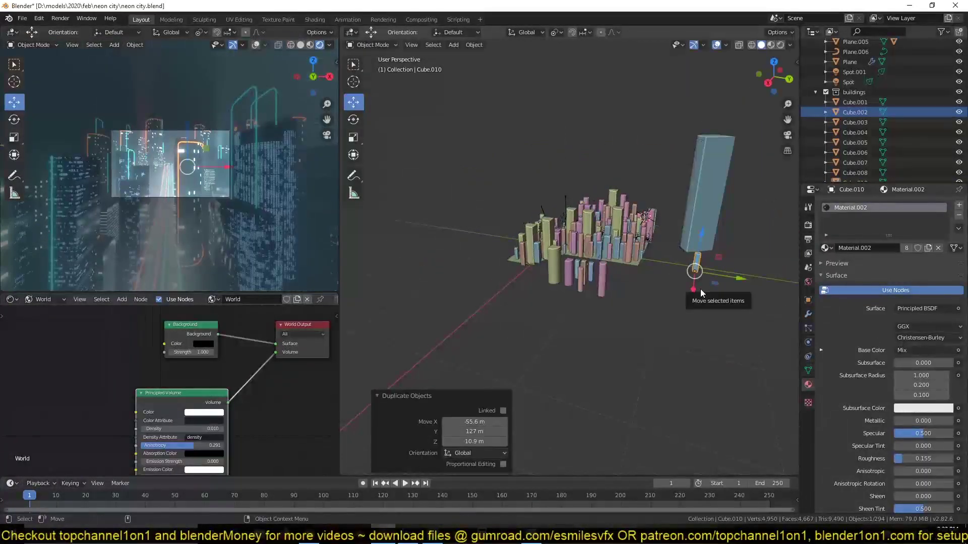
click(705, 288)
scroll(699, 255, up, 4)
key(s)
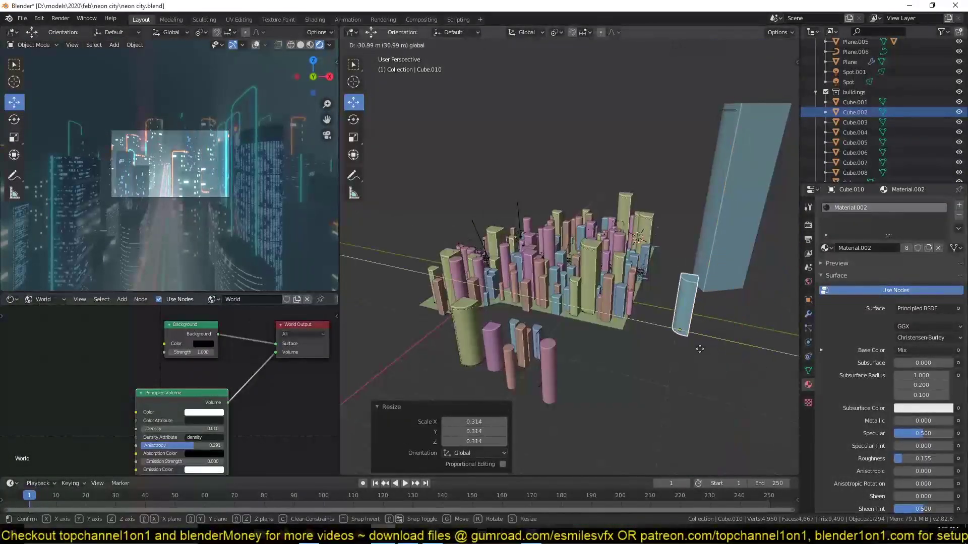
click(712, 331)
Reposition the duplicated Cube.010 building, rotate it about X and save the file.
scroll(691, 239, up, 4)
middle_drag(691, 239, 751, 272)
click(459, 299)
drag(486, 276, 438, 311)
key(r)
key(x)
click(567, 264)
key(ctrl+s)
Move the Cube.010 building along X behind the city.
middle_drag(566, 264, 675, 216)
scroll(578, 263, down, 3)
click(693, 208)
key(g)
key(x)
click(693, 208)
Scale the Cube.010 building and rotate it about Z in camera view, and save the file.
key(KP_0)
key(s)
click(627, 273)
key(r)
key(z)
click(543, 170)
key(ctrl+s)
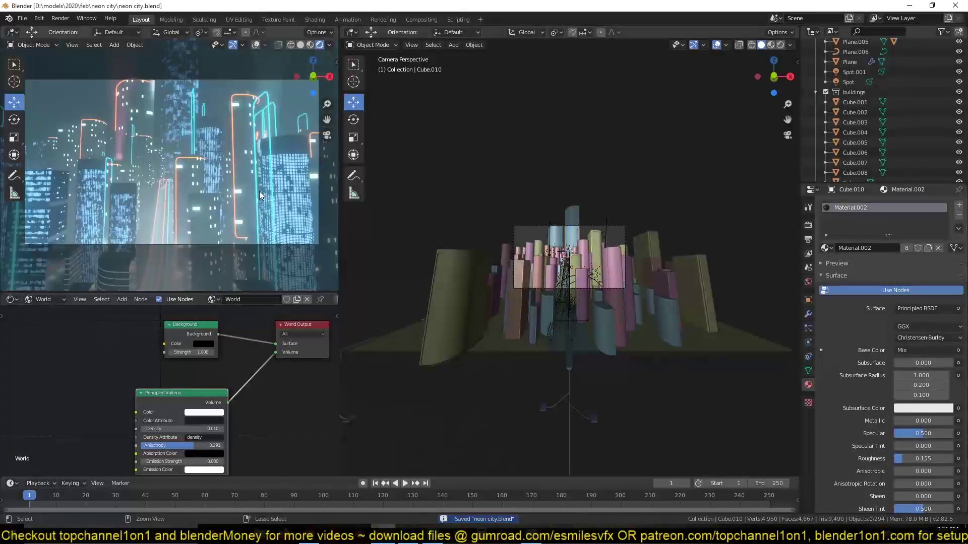
Isolate the selected road objects in local view and add a cube among them.
key(KP_Decimal)
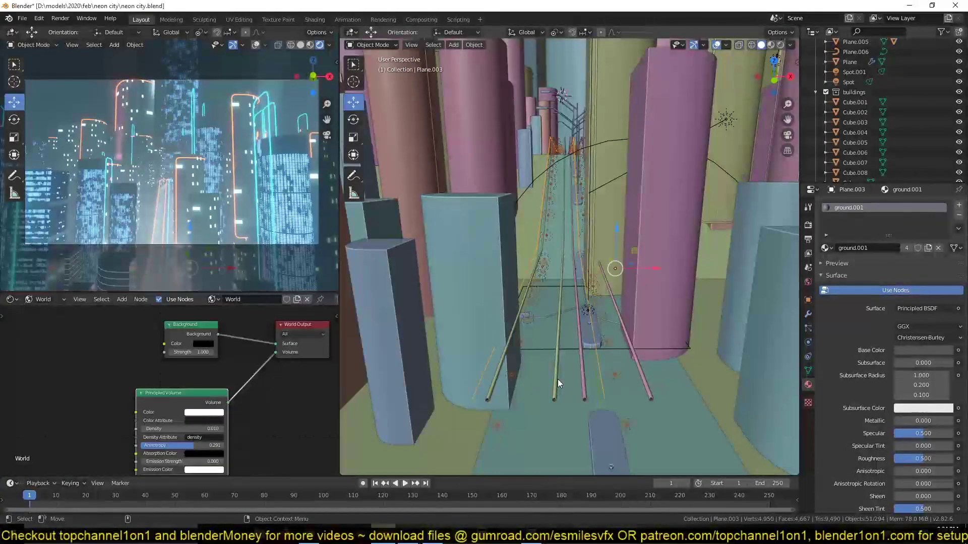
key(KP_Divide)
key(KP_7)
key(shift+a)
click(615, 337)
middle_drag(616, 337, 516, 244)
key(shift+s)
click(481, 156)
key(KP_Decimal)
Shape the new cube into a simple car by extruding its front face and sliding the edges.
middle_drag(594, 246, 509, 220)
key(Tab)
click(585, 264)
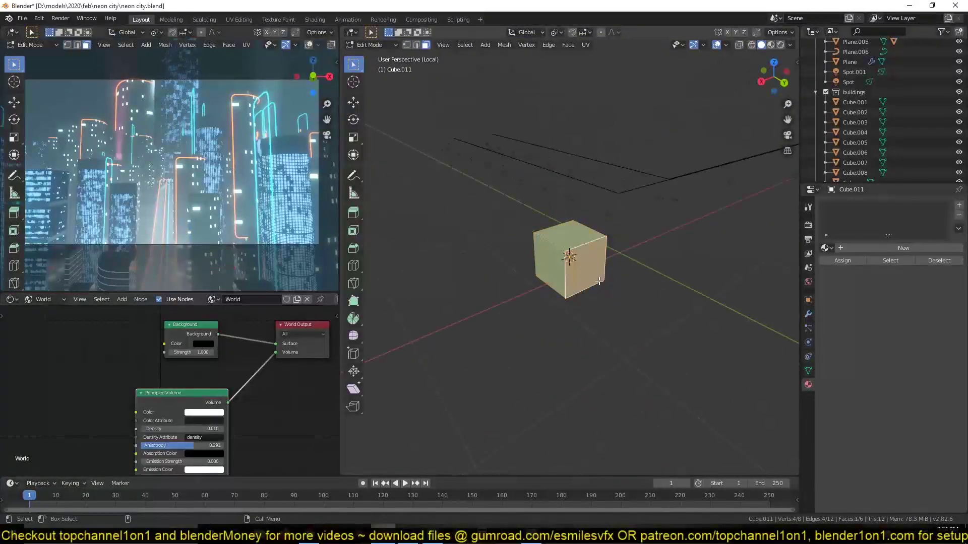
key(g)
key(ctrl+r)
key(e)
click(609, 257)
key(g)
key(g)
click(609, 260)
key(Tab)
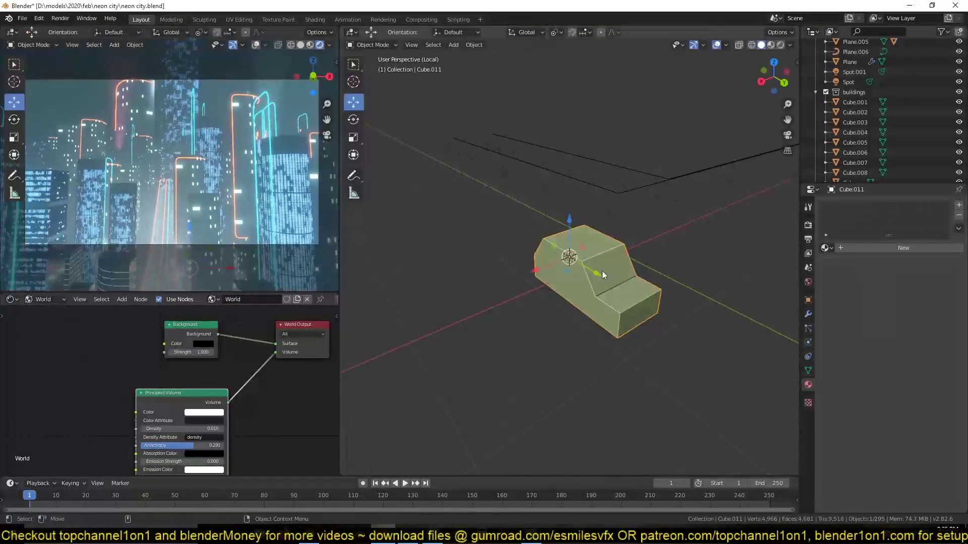
Parent the car to the Plane.007 road line that instances its children.
shift+click(640, 201)
key(ctrl+p)
click(615, 223)
key(alt+a)
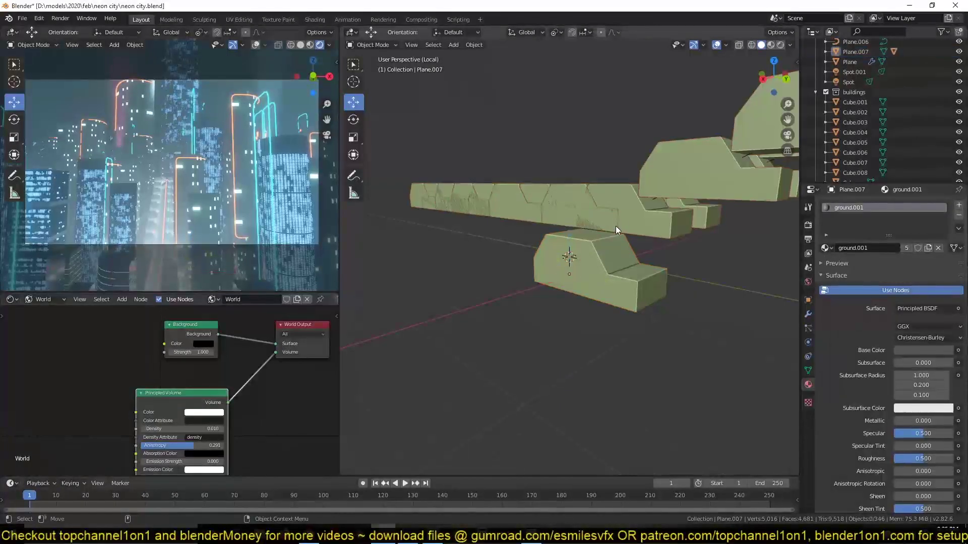
Scale the car down and lower it along Z.
middle_drag(616, 225, 619, 233)
click(636, 276)
key(s)
click(607, 282)
drag(569, 223, 569, 255)
click(569, 256)
Enable Align to Vertex Normal for the vertex instancing of Plane.007.
click(855, 52)
middle_drag(605, 303, 565, 272)
click(808, 299)
middle_drag(756, 302, 625, 262)
Delete one linked line of Plane.007 and extrude the remaining line along X across the road.
key(Tab)
key(l)
key(x)
click(602, 216)
key(a)
key(e)
key(x)
click(568, 291)
key(Tab)
middle_drag(570, 290, 621, 284)
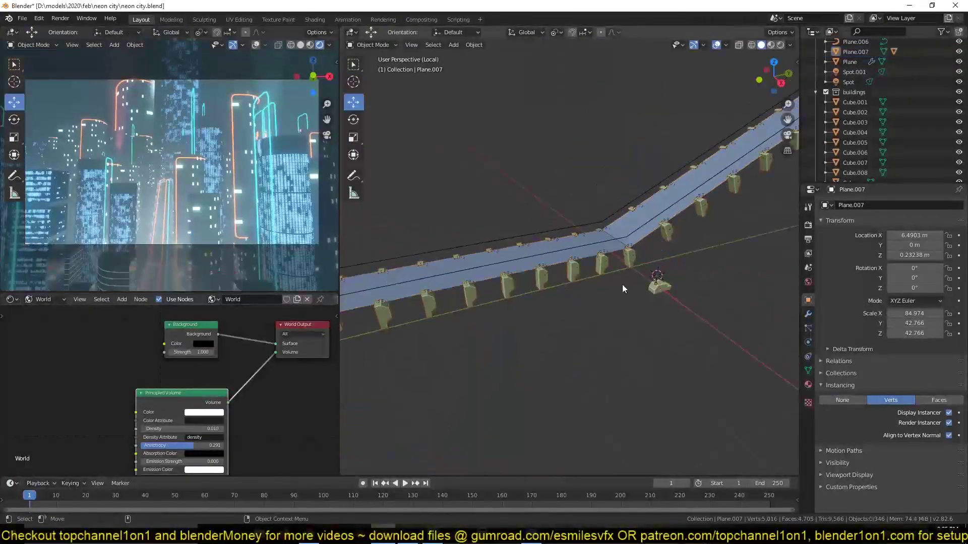
Rotate the car about 90° about X and move it along Z.
click(658, 286)
key(r)
key(x)
click(666, 263)
key(g)
key(y)
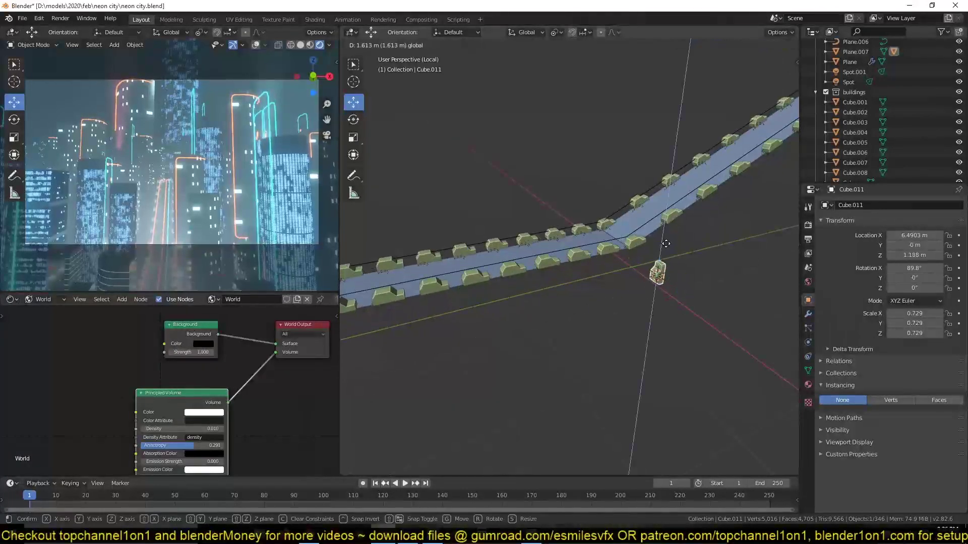
click(660, 275)
Scale the car and adjust the height of the car-carrying strip along Z.
middle_drag(660, 274, 656, 300)
key(s)
click(658, 299)
click(624, 224)
key(g)
key(z)
click(619, 249)
Reposition the light-carrying vertices of Plane.003 across the road.
middle_drag(619, 249, 580, 280)
click(580, 280)
key(Tab)
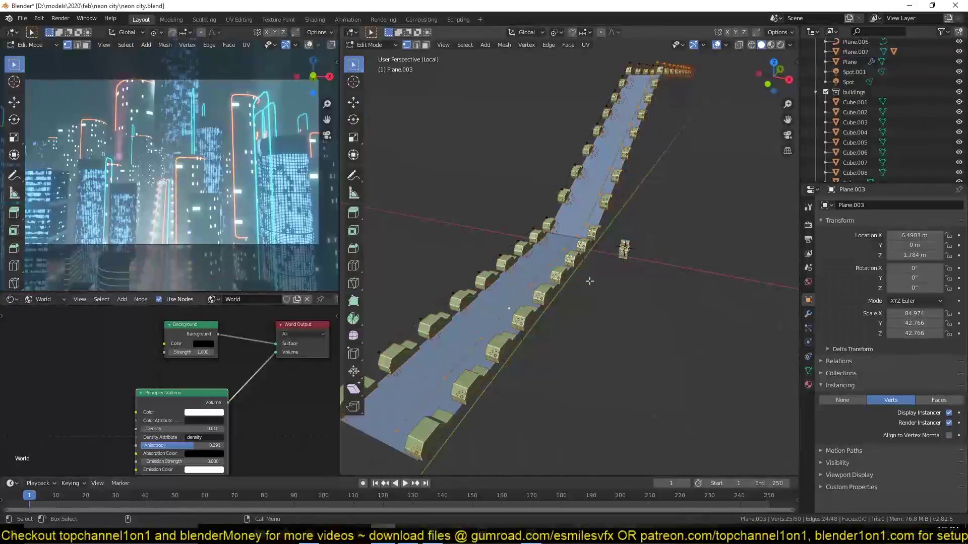
middle_drag(499, 263, 401, 262)
click(456, 322)
middle_drag(456, 322, 484, 312)
key(Tab)
Assign the existing ground.001 material to the car and save the file.
click(605, 258)
click(808, 385)
click(825, 247)
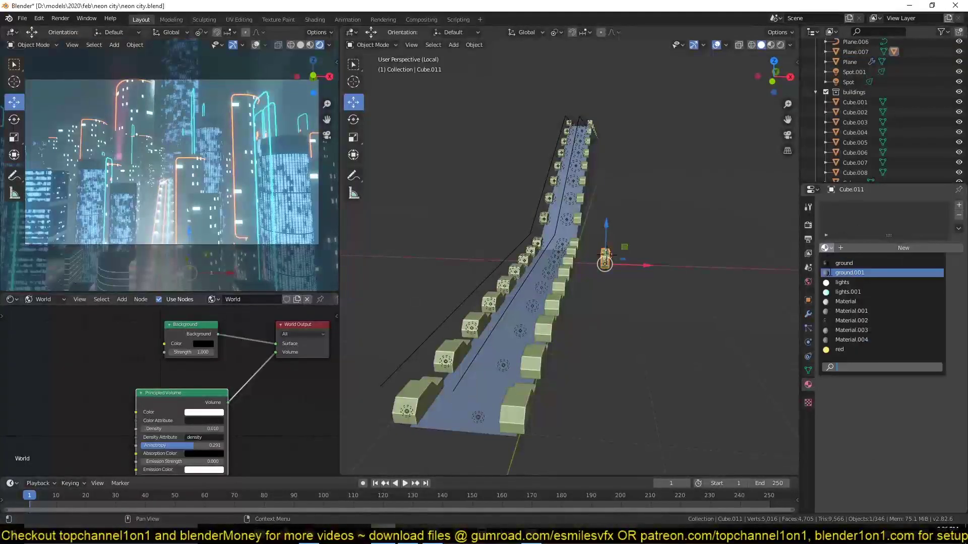
click(849, 272)
key(ctrl+s)
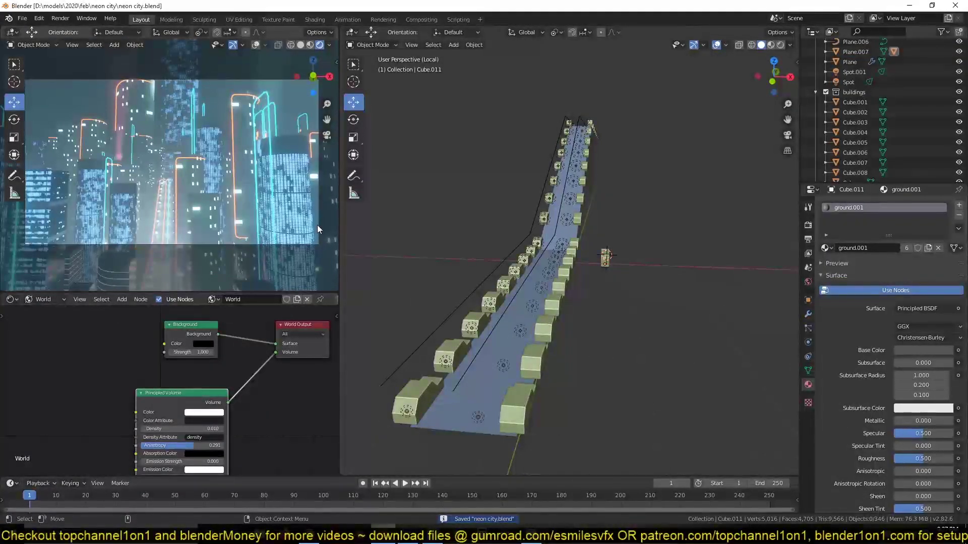
Leave local view, duplicate the Plane.004 street lamp and clear the copy's parent.
key(KP_Divide)
mouse_move(613, 274)
middle_down()
mouse_move(643, 333)
mouse_move(599, 272)
middle_up()
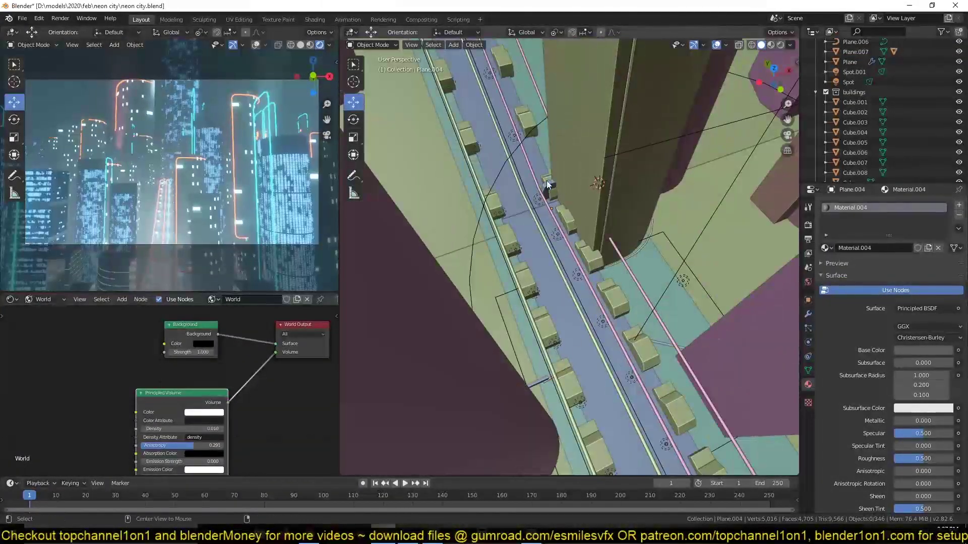
scroll(558, 214, up, 3)
drag(559, 213, 597, 271)
right_click(613, 262)
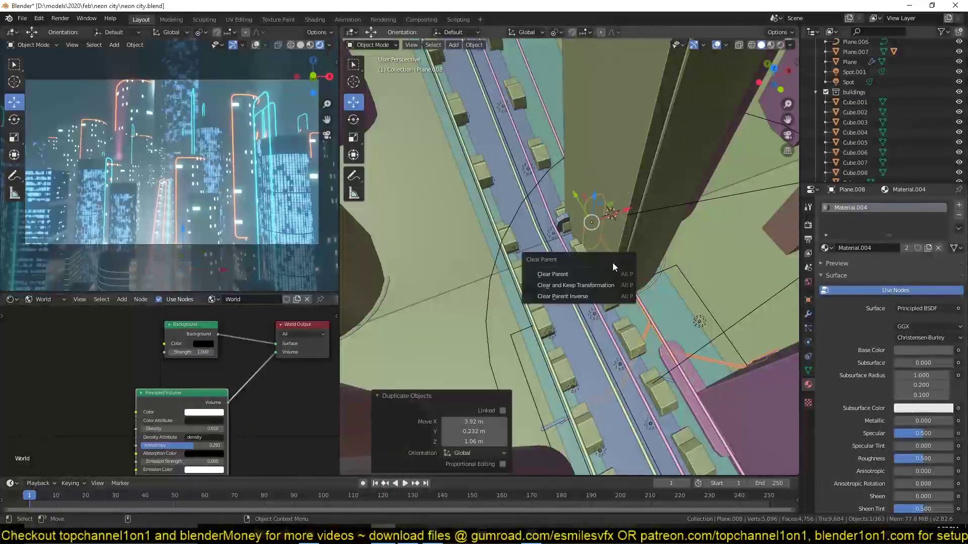
Move the duplicated lamp along Y towards the near end of the road.
scroll(621, 283, down, 6)
key(g)
key(z)
key(y)
click(578, 152)
middle_drag(577, 151, 564, 313)
Rotate the duplicated lamp -90° about X.
key(r)
key(z)
key(Escape)
key(r)
key(x)
key(minus)
key(9)
key(0)
key(Return)
Adjust the lamp's height along Z and place it beside the road.
key(g)
key(z)
click(593, 233)
key(g)
key(z)
click(477, 232)
Add a point light and move it to the lamp's head on the road side.
key(shift+a)
mouse_move(564, 313)
mouse_move(534, 427)
click(594, 425)
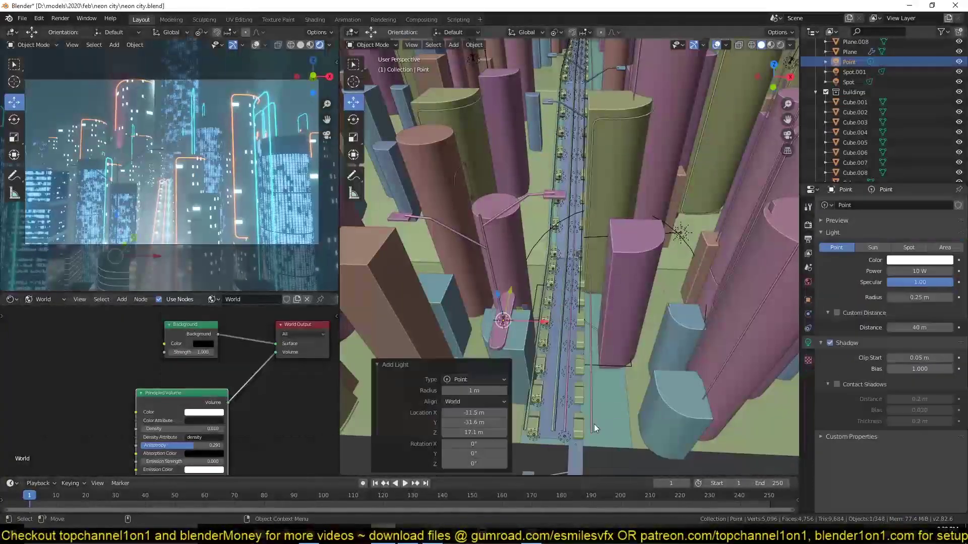
key(g)
key(x)
key(Return)
Give the point light a light cyan colour, set its power to 10000 W and save the file.
click(919, 260)
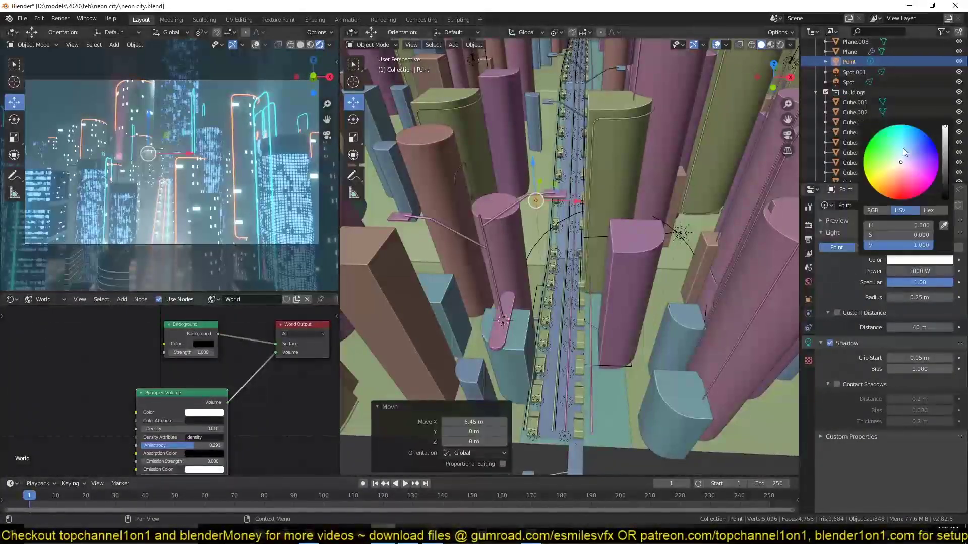
click(872, 161)
double_click(920, 271)
text(10000)
key(Return)
key(alt+a)
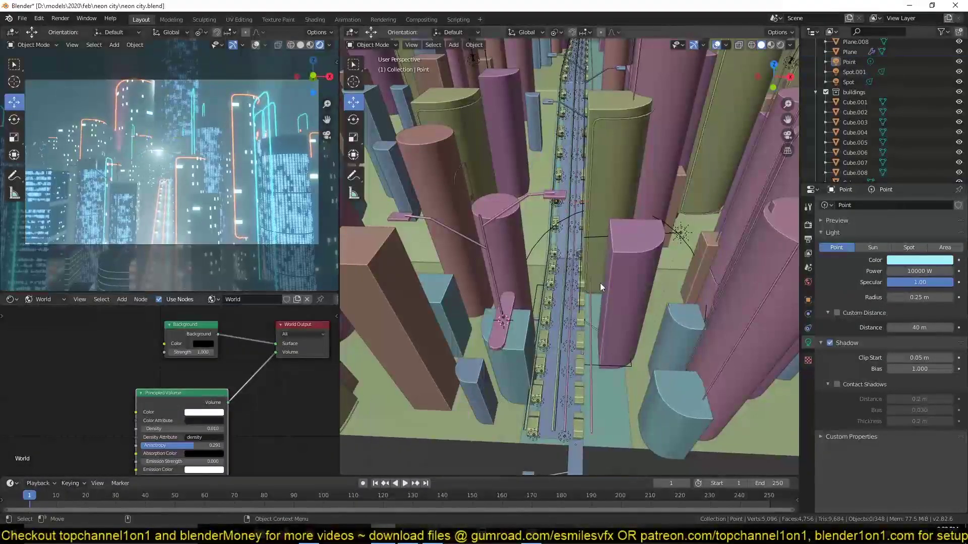
key(ctrl+s)
Try to place a duplicate of the lamp across the road along X.
middle_drag(599, 276, 603, 262)
click(491, 220)
key(shift+d)
key(x)
click(779, 292)
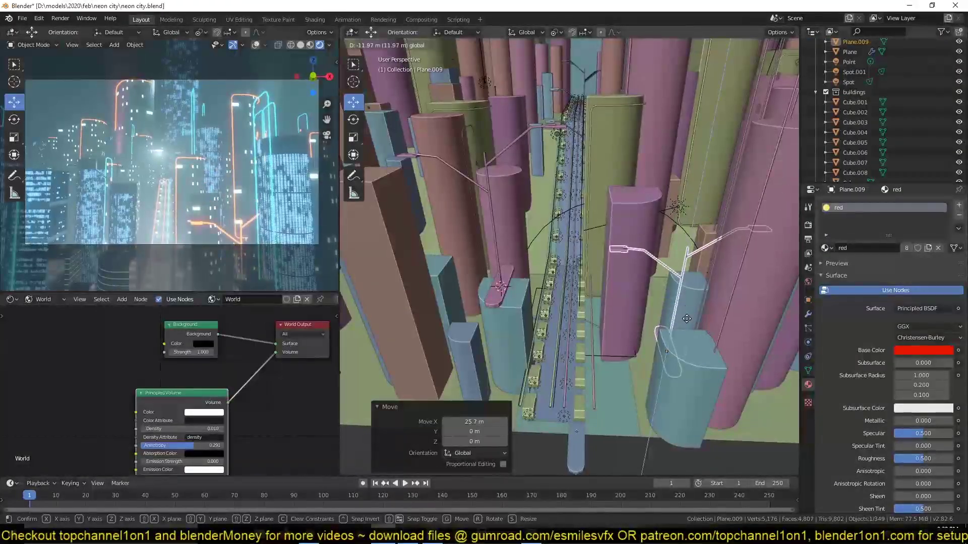
key(ctrl+z)
Duplicate the car in wireframe display, place the copy near the road and clear its parent.
scroll(593, 231, up, 5)
key(shift+z)
click(757, 256)
scroll(725, 256, down, 4)
key(shift+d)
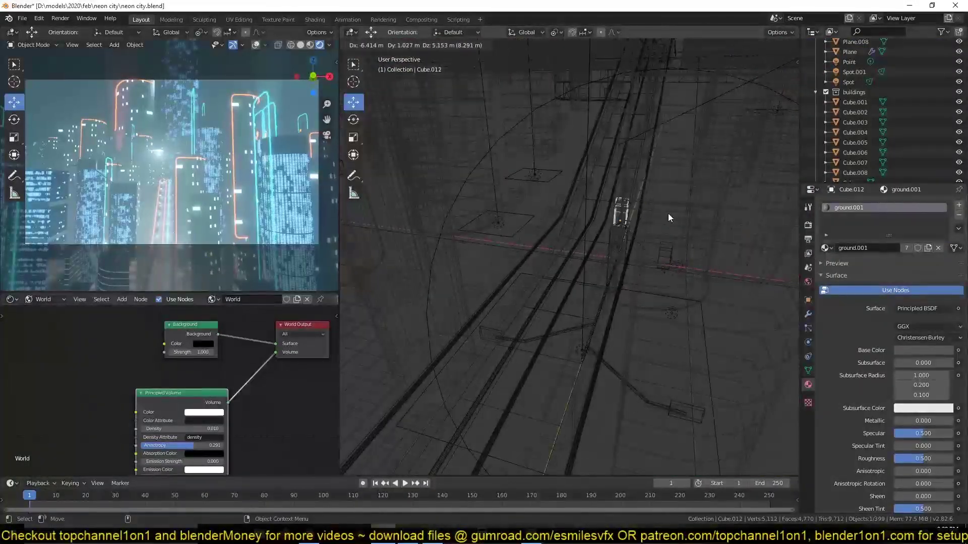
click(668, 213)
key(alt+p)
click(666, 222)
Position the separate car copy over the road by moving it along Z.
middle_drag(667, 222, 635, 194)
drag(607, 198, 610, 146)
middle_drag(627, 135, 623, 166)
key(g)
key(z)
click(618, 196)
Rotate the car copy 90° about X and scale it.
text(rx90)
key(Return)
key(s)
click(585, 251)
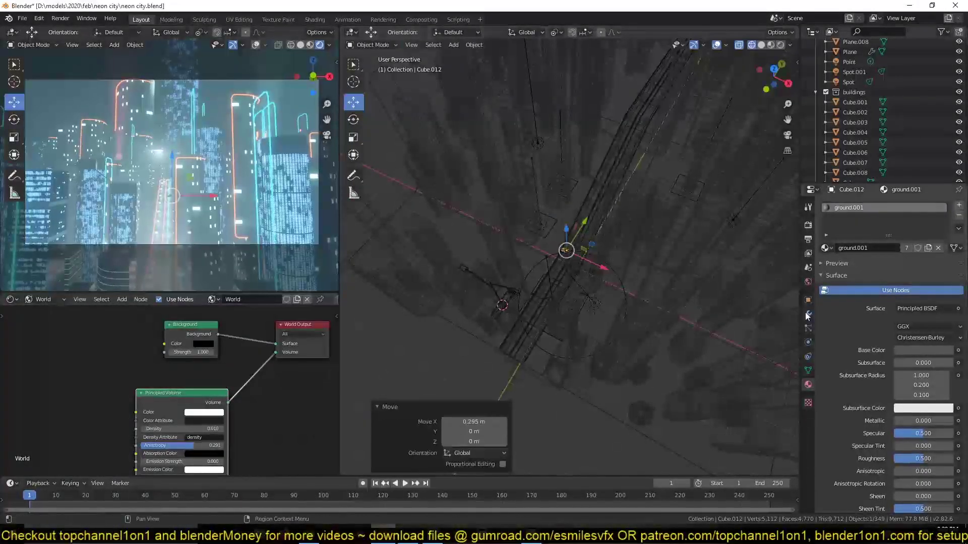
Add a modifier to the car copy and reposition it over the road.
click(808, 314)
click(890, 205)
click(787, 230)
drag(605, 268, 625, 294)
middle_drag(625, 294, 594, 282)
drag(589, 249, 701, 217)
drag(664, 182, 668, 171)
key(shift+z)
Select an object by the road in wireframe display, raise it slightly along Z, and save the file.
middle_drag(668, 172, 610, 302)
click(607, 305)
key(shift+z)
middle_drag(623, 219, 632, 181)
click(633, 175)
key(shift+z)
drag(633, 175, 634, 154)
middle_drag(634, 153, 571, 310)
key(shift+z)
click(602, 256)
key(shift+z)
key(alt+a)
key(ctrl+s)
Duplicate an area light among the buildings and drop the copy freely beside it.
click(493, 343)
key(alt+a)
click(569, 309)
key(shift+d)
click(509, 252)
Move the area light copy along Y and -46.4 m along X, to the outer edge of the city.
middle_drag(509, 252, 618, 360)
key(g)
key(y)
click(525, 384)
key(g)
key(x)
click(736, 389)
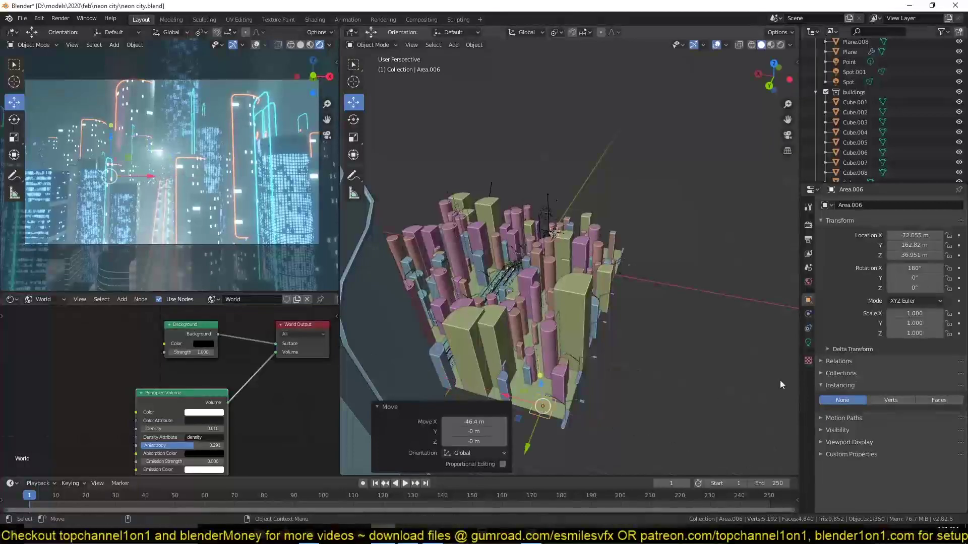
Try a saturated bright blue color and a power of 5 MW on the duplicated area light.
click(808, 342)
click(919, 260)
drag(909, 144, 849, 187)
click(908, 272)
text(5)
key(Return)
click(919, 260)
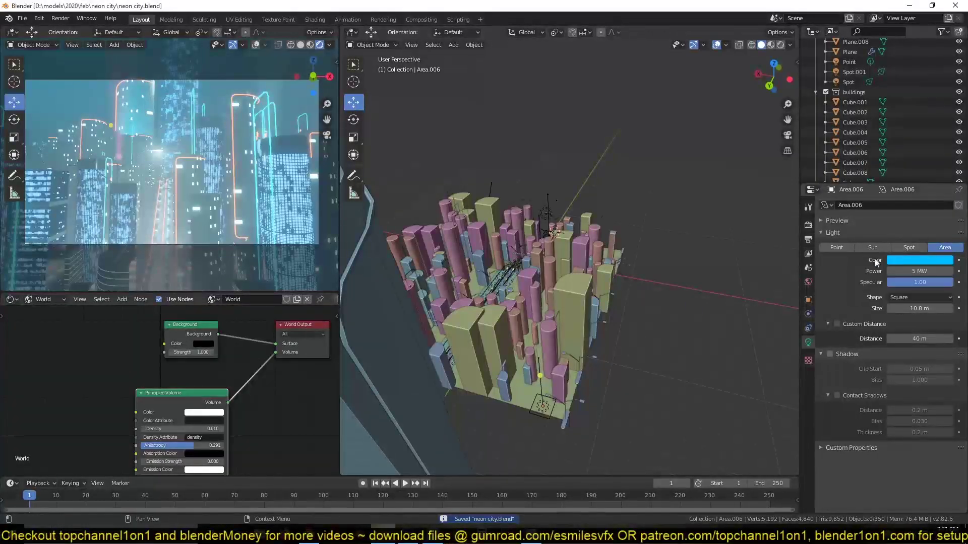
Enable custom distance on the duplicated area light and set it to 200 m.
click(836, 324)
click(902, 339)
text(200)
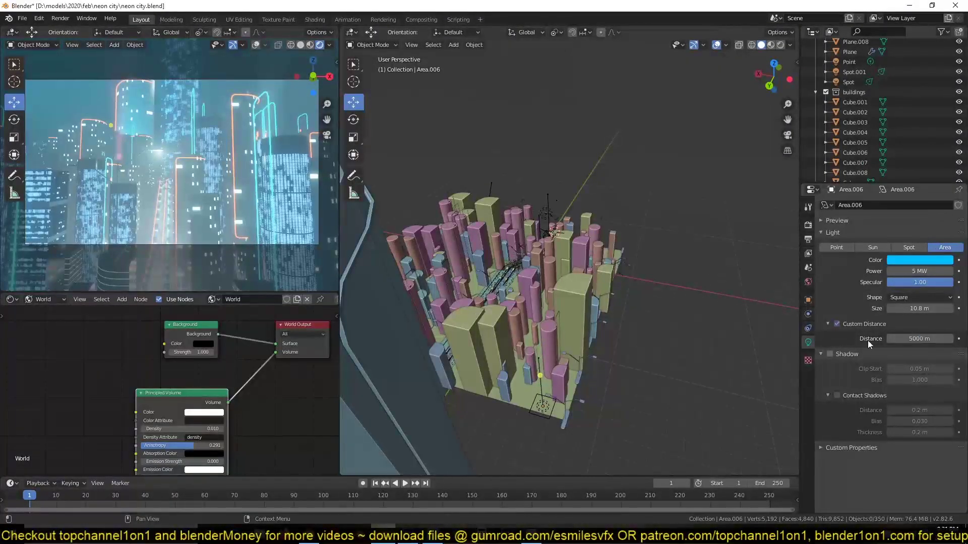
key(Return)
Change the duplicated area light's color to a paler blue and set its power to 1 W.
click(913, 260)
drag(897, 151, 903, 159)
click(910, 271)
text(1)
key(Return)
Turn off screen space reflections in the Eevee render settings and save the file.
middle_drag(711, 302, 696, 287)
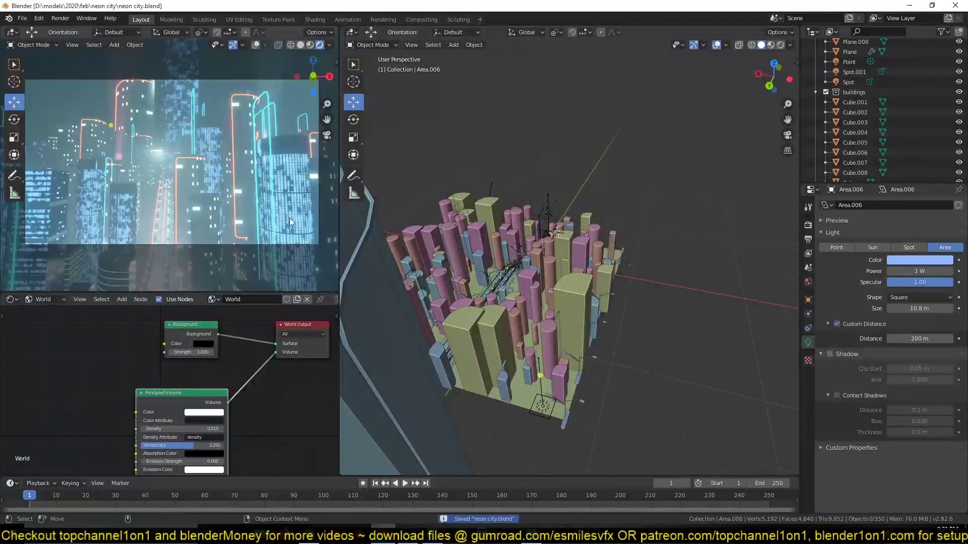
scroll(695, 287, up, 4)
click(808, 225)
click(830, 322)
key(ctrl+s)
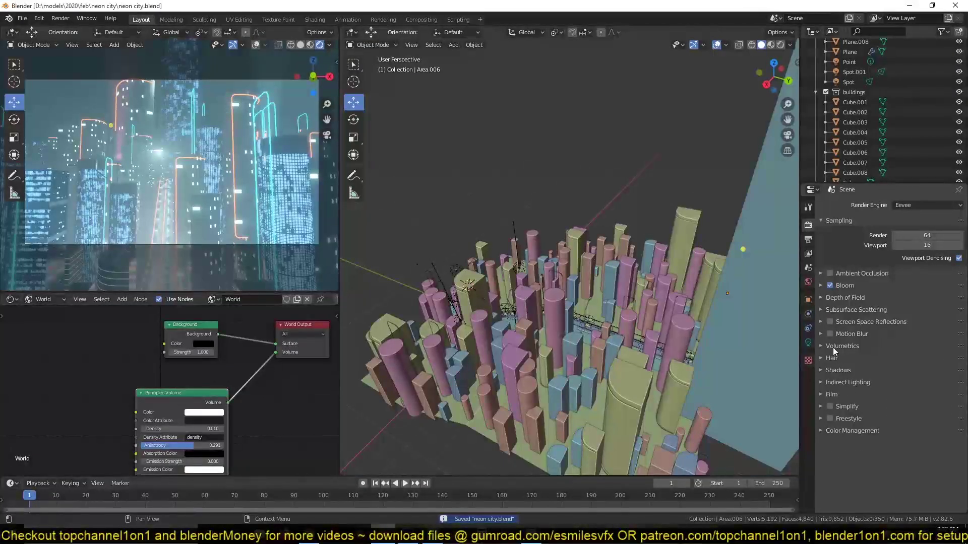
click(838, 371)
click(841, 371)
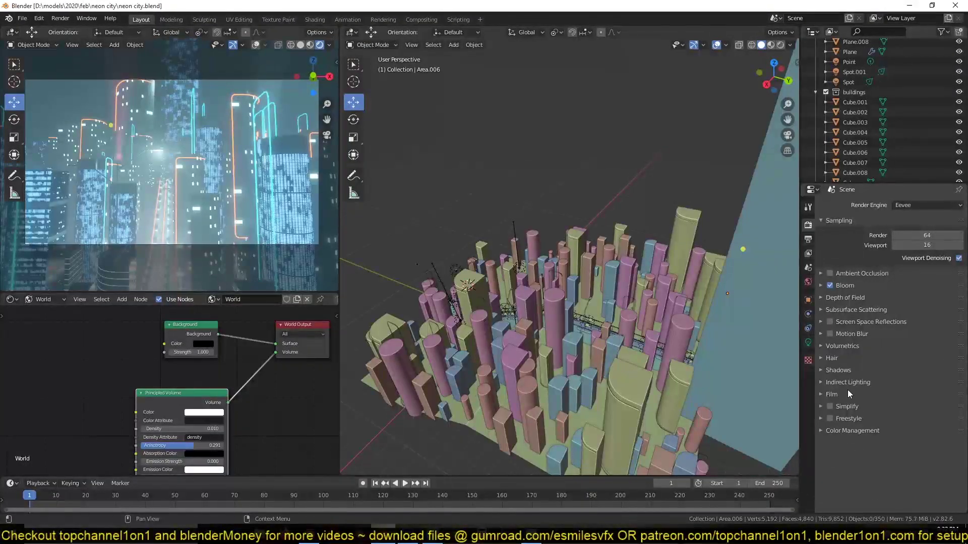
Set the color management look to High Contrast and save the file.
click(851, 430)
scroll(849, 431, down, 1)
click(912, 454)
click(903, 424)
key(ctrl+s)
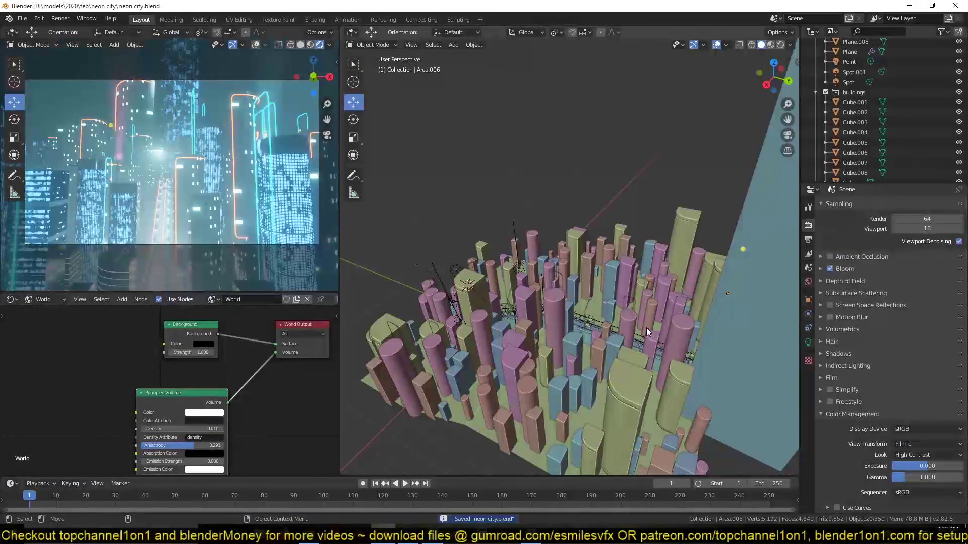
Return the rendered preview to the camera view and save the file.
middle_drag(646, 327, 655, 323)
middle_drag(204, 232, 177, 243)
key(KP_0)
key(ctrl+s)
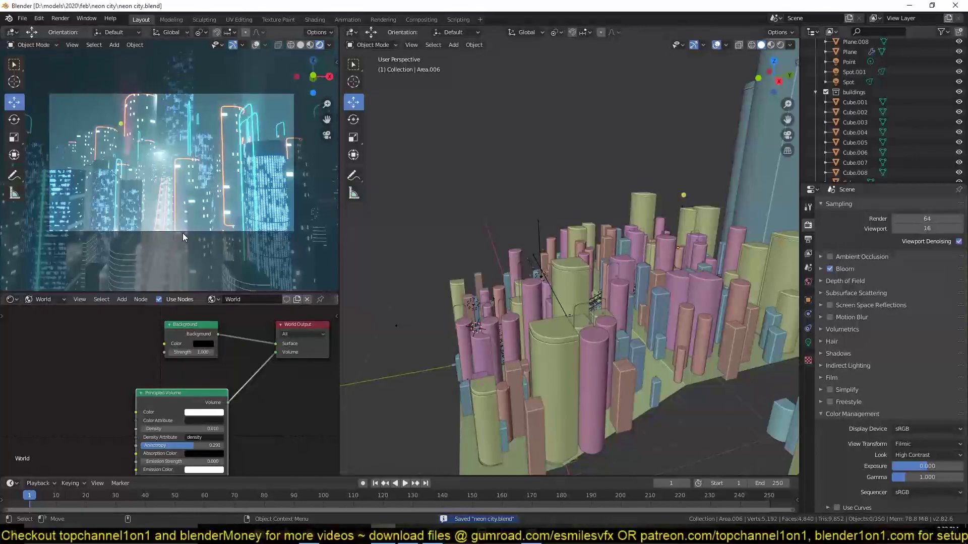
scroll(464, 350, down, 6)
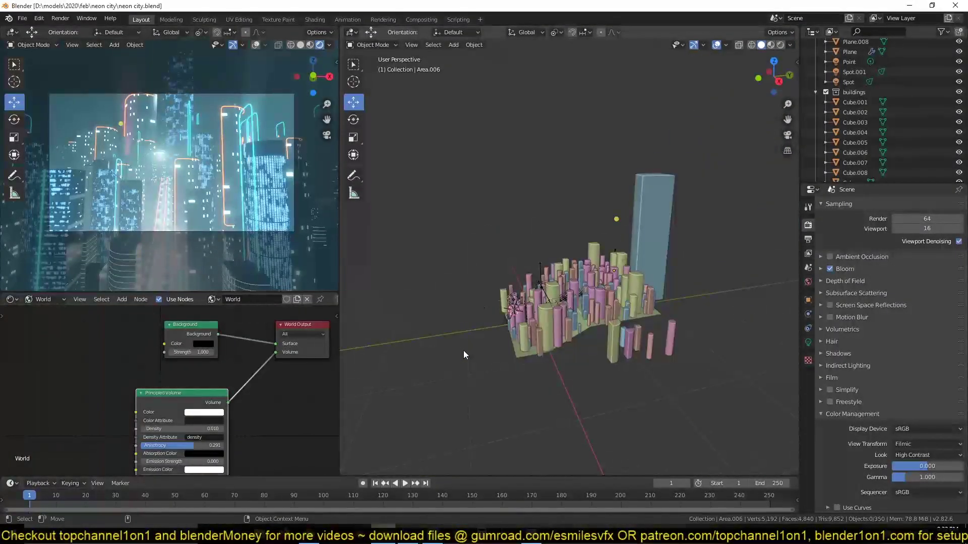